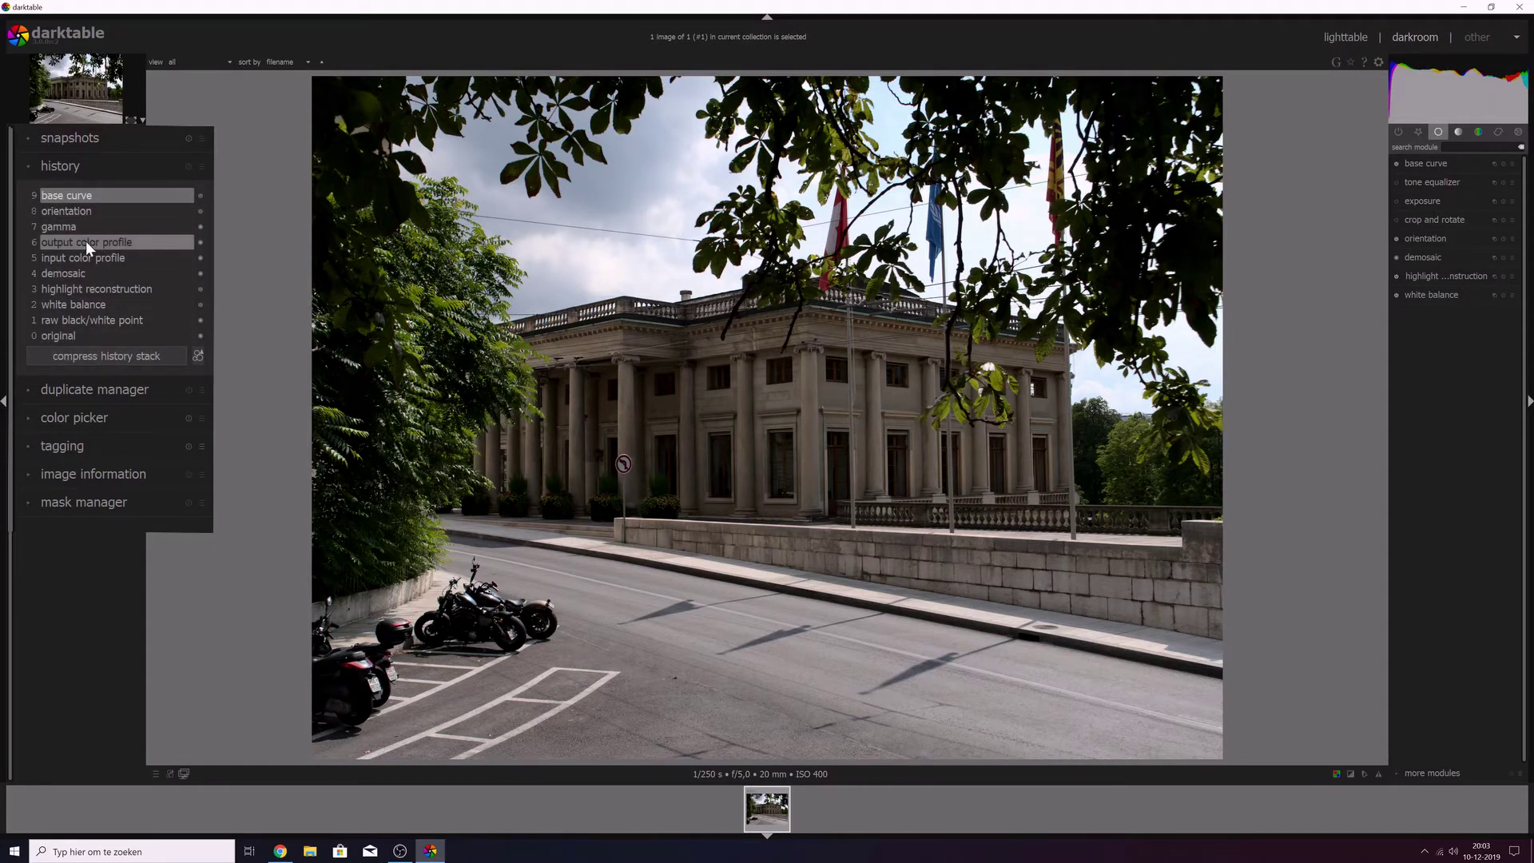
Step: Compress the history stack at the orientation step, discarding the base curve entry
left_click(69, 255)
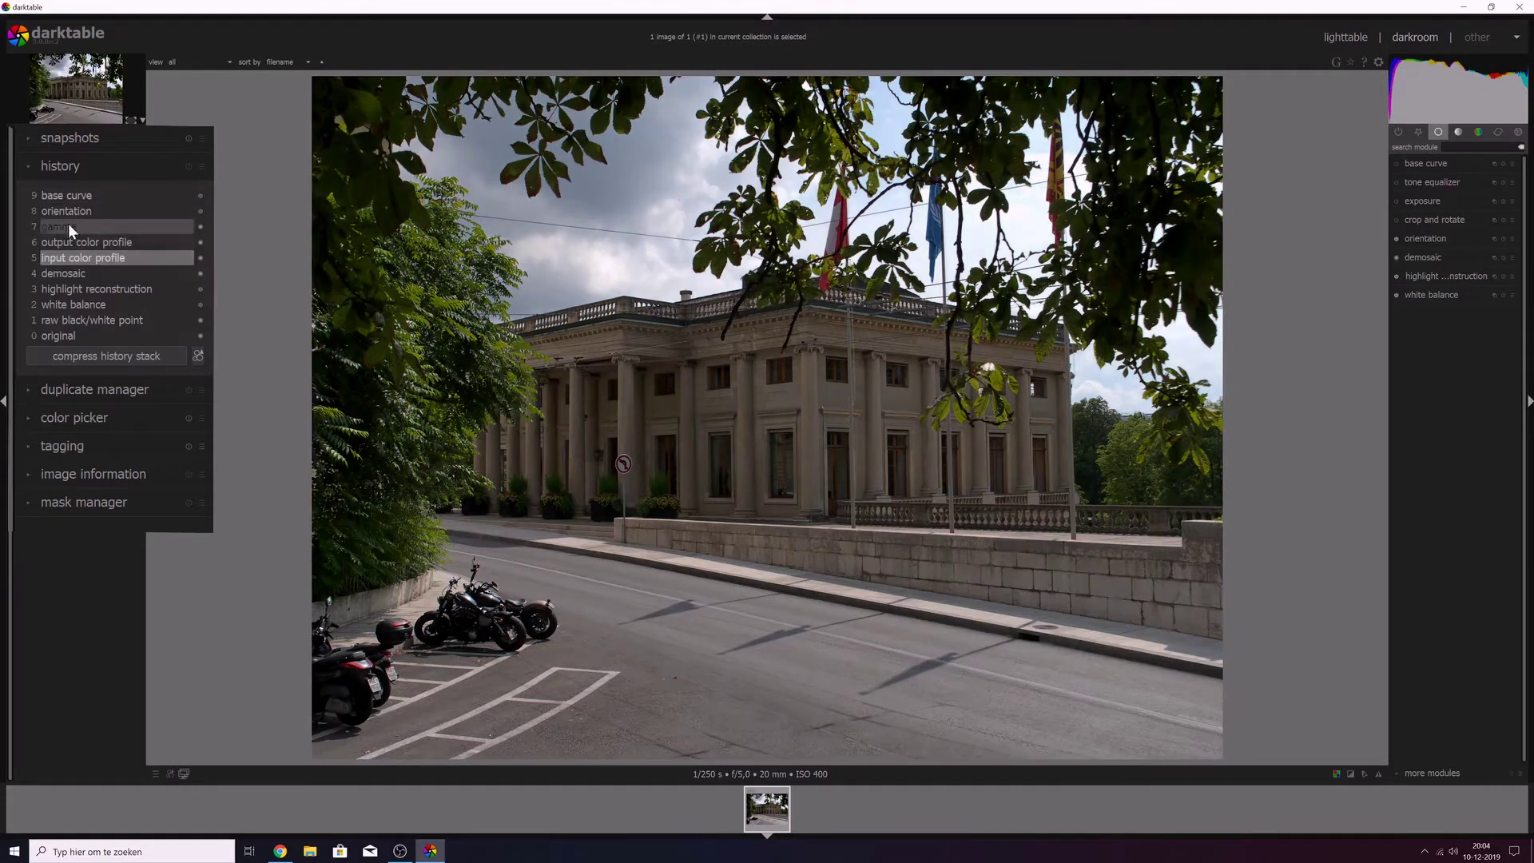
left_click(99, 357)
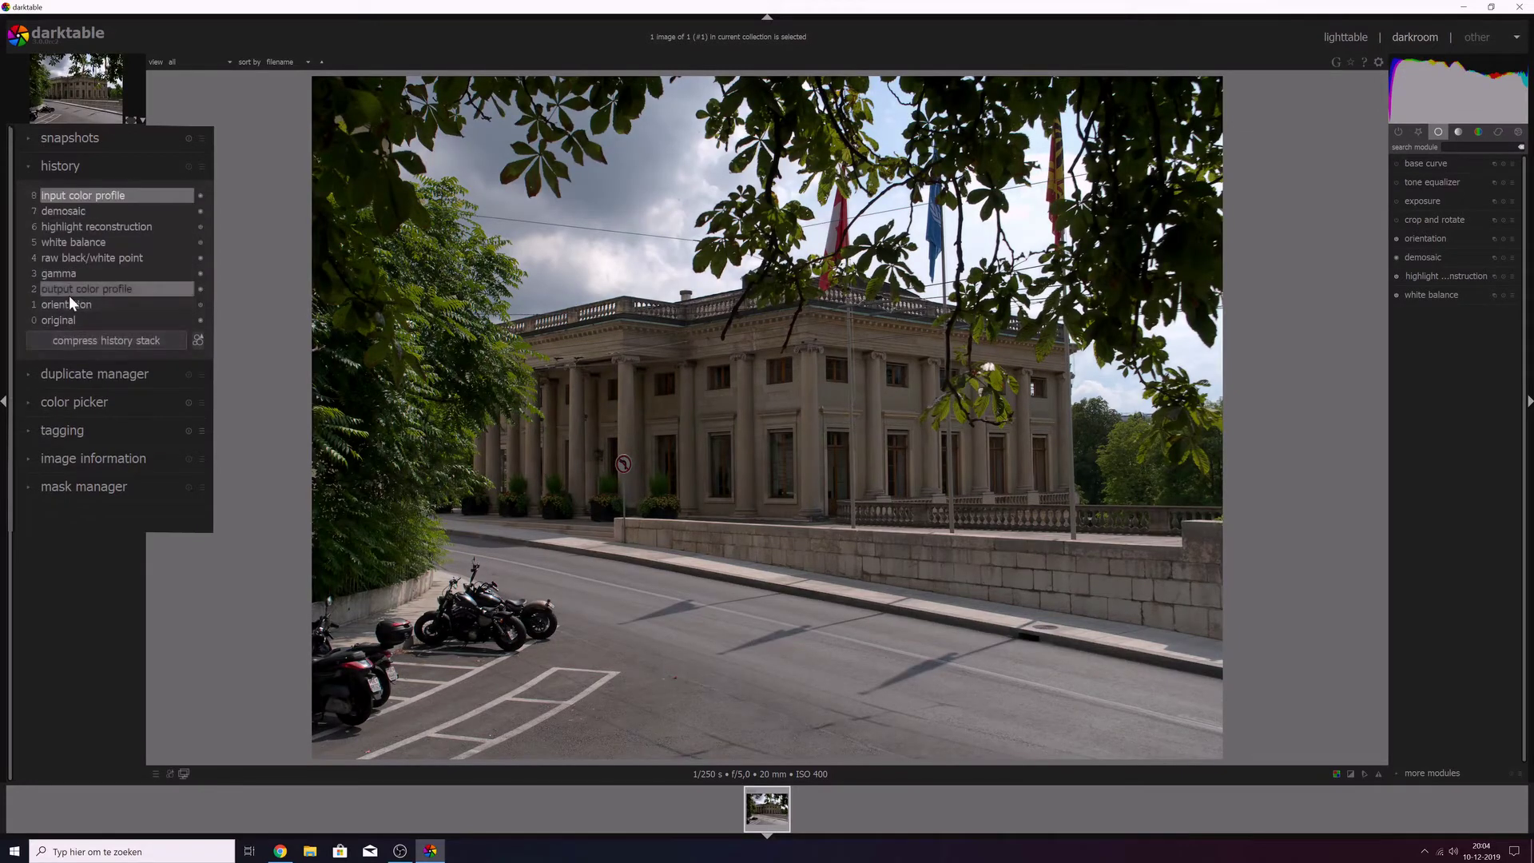
key("ctrl+z")
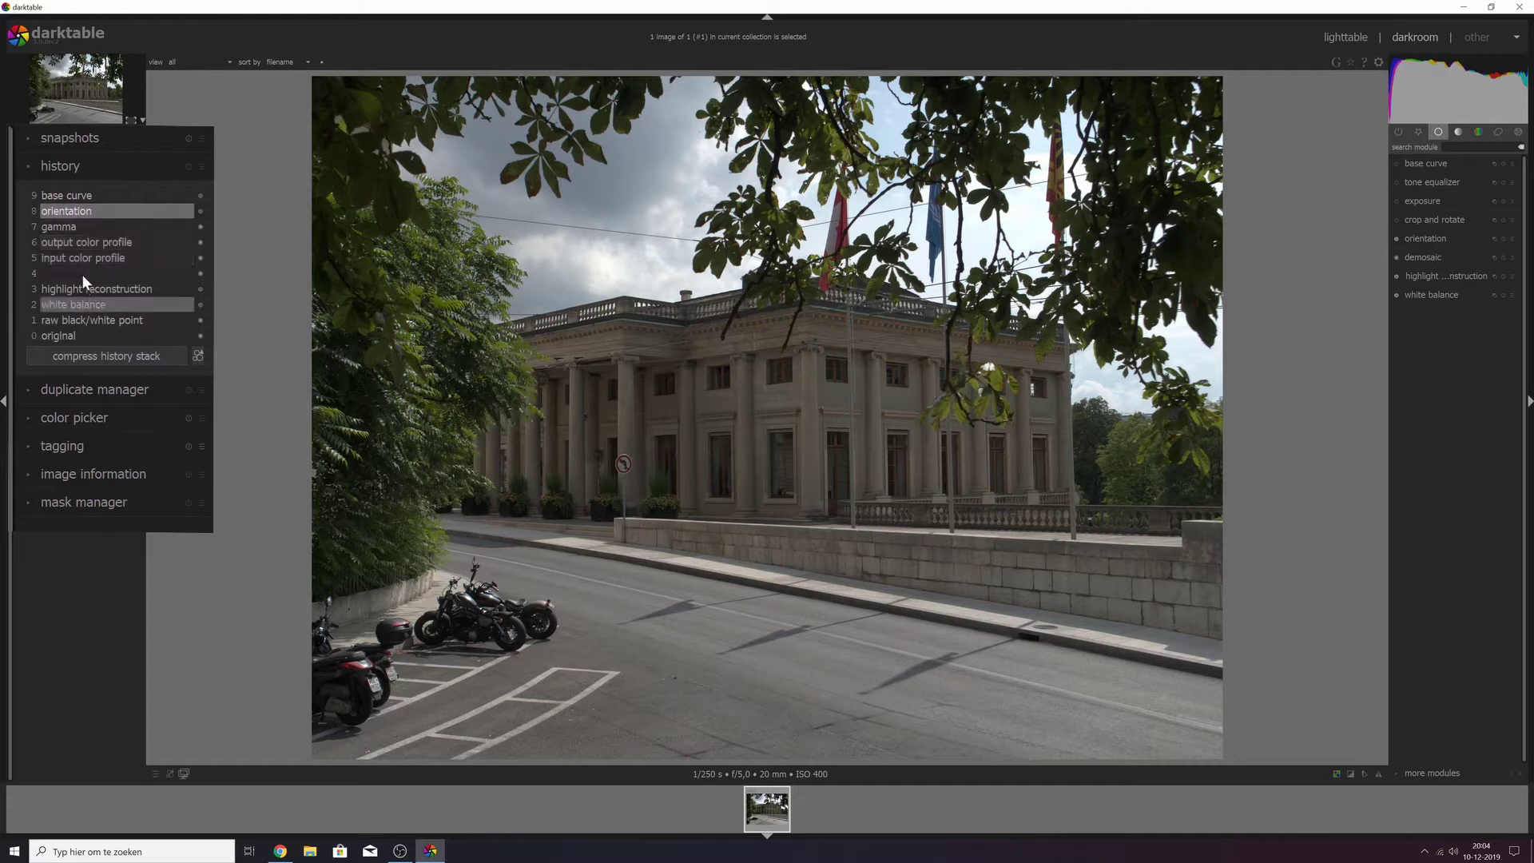
left_click(114, 199)
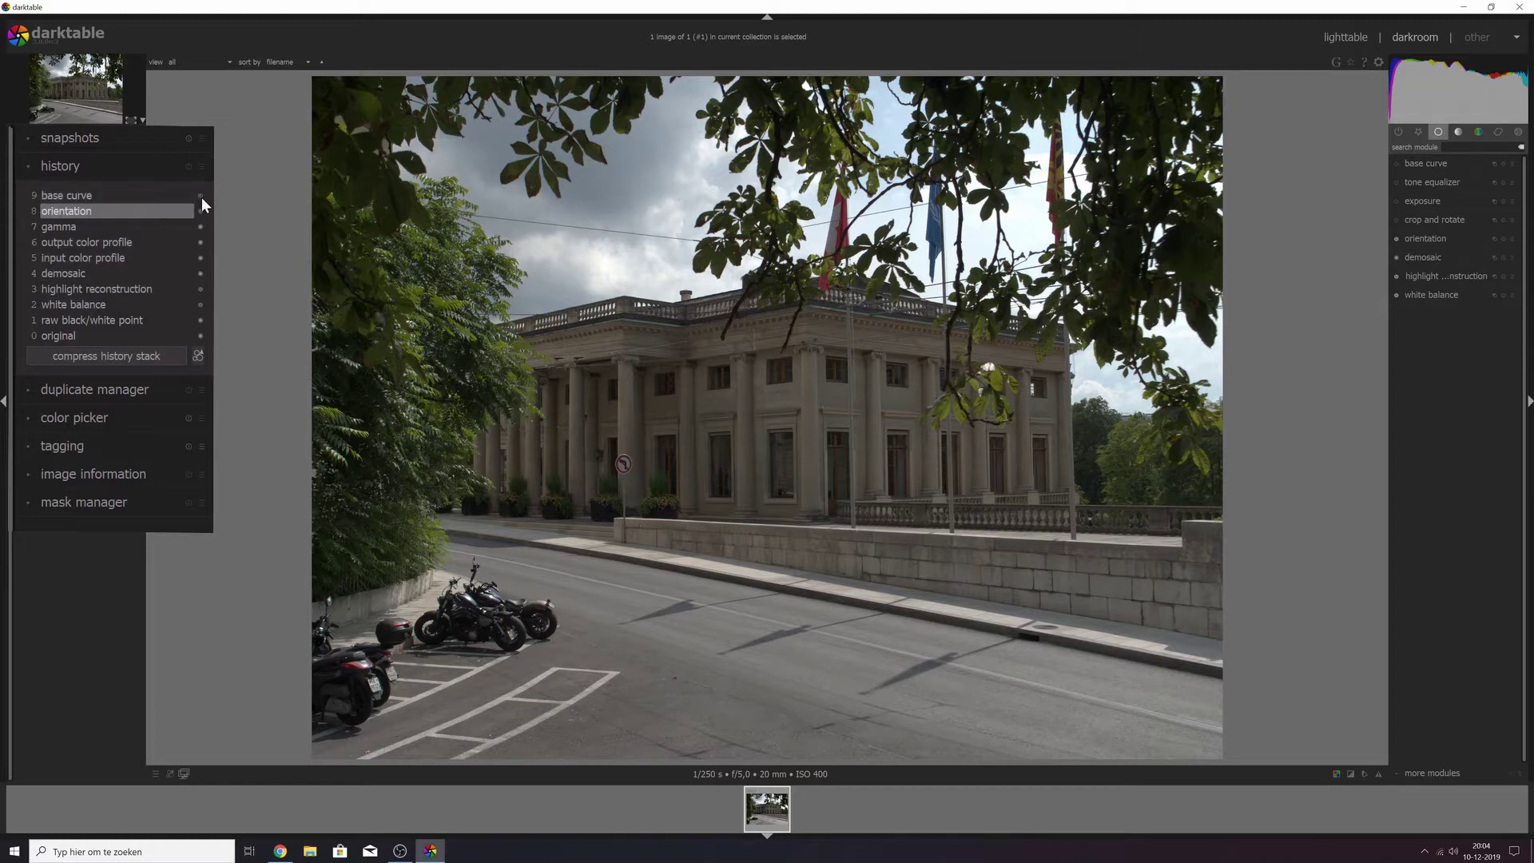
left_click(103, 355)
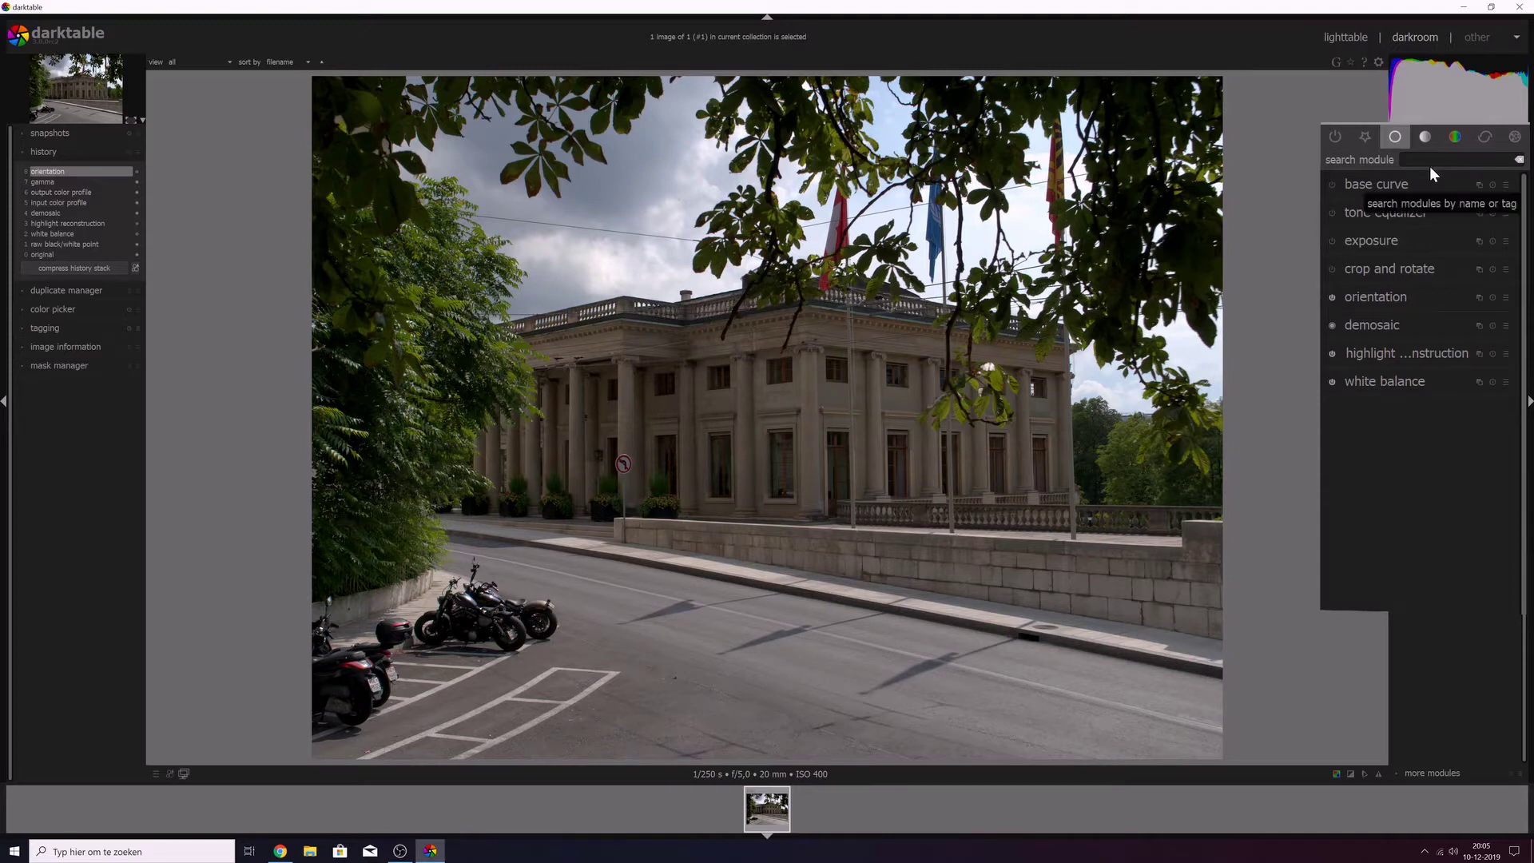
left_click(1416, 773)
scroll(1393, 626, "down", 5)
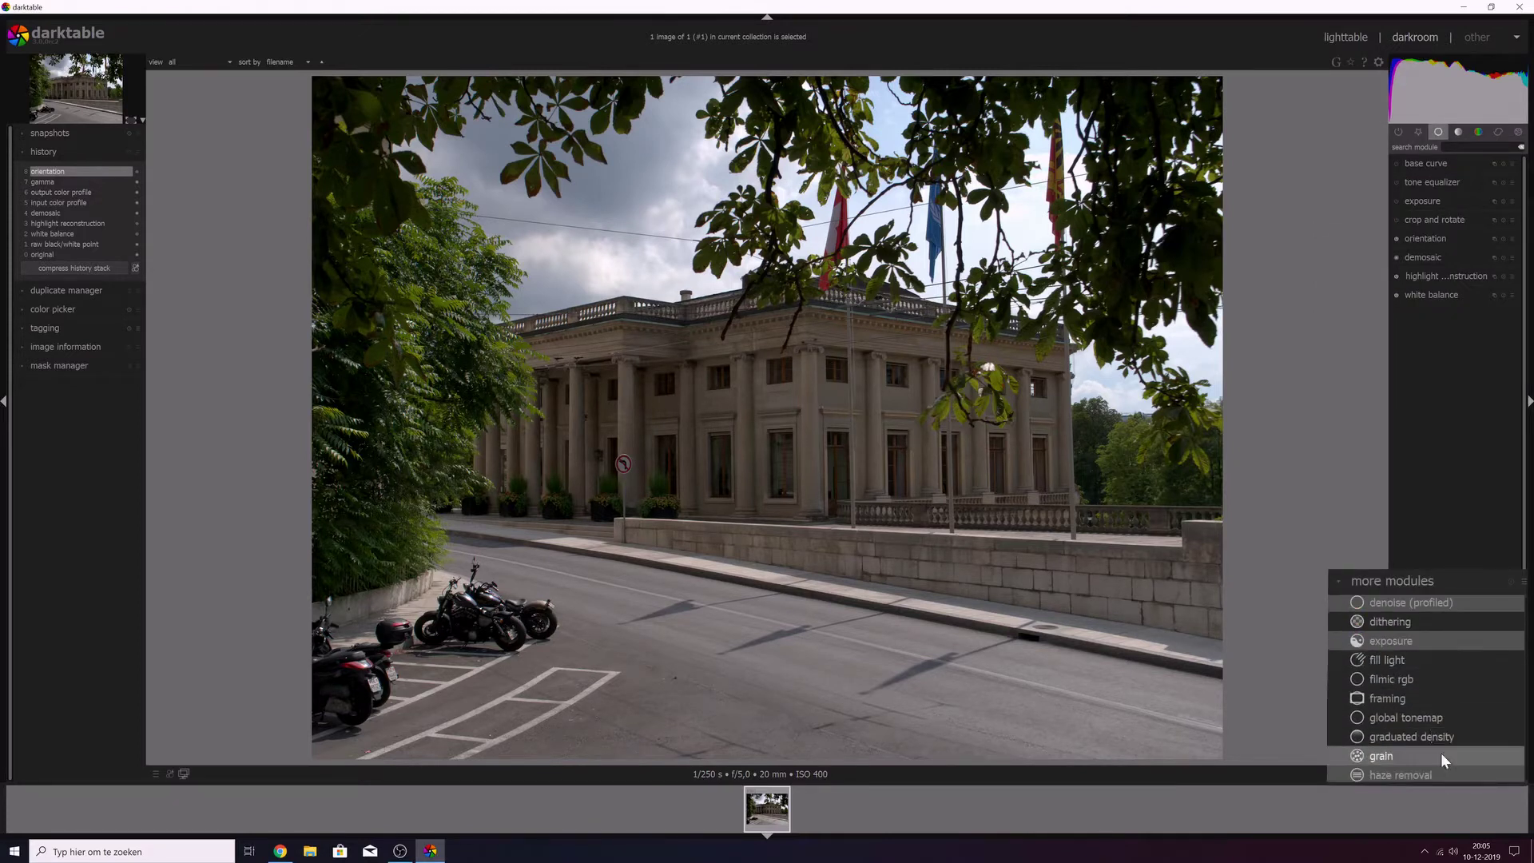
left_click(1414, 581)
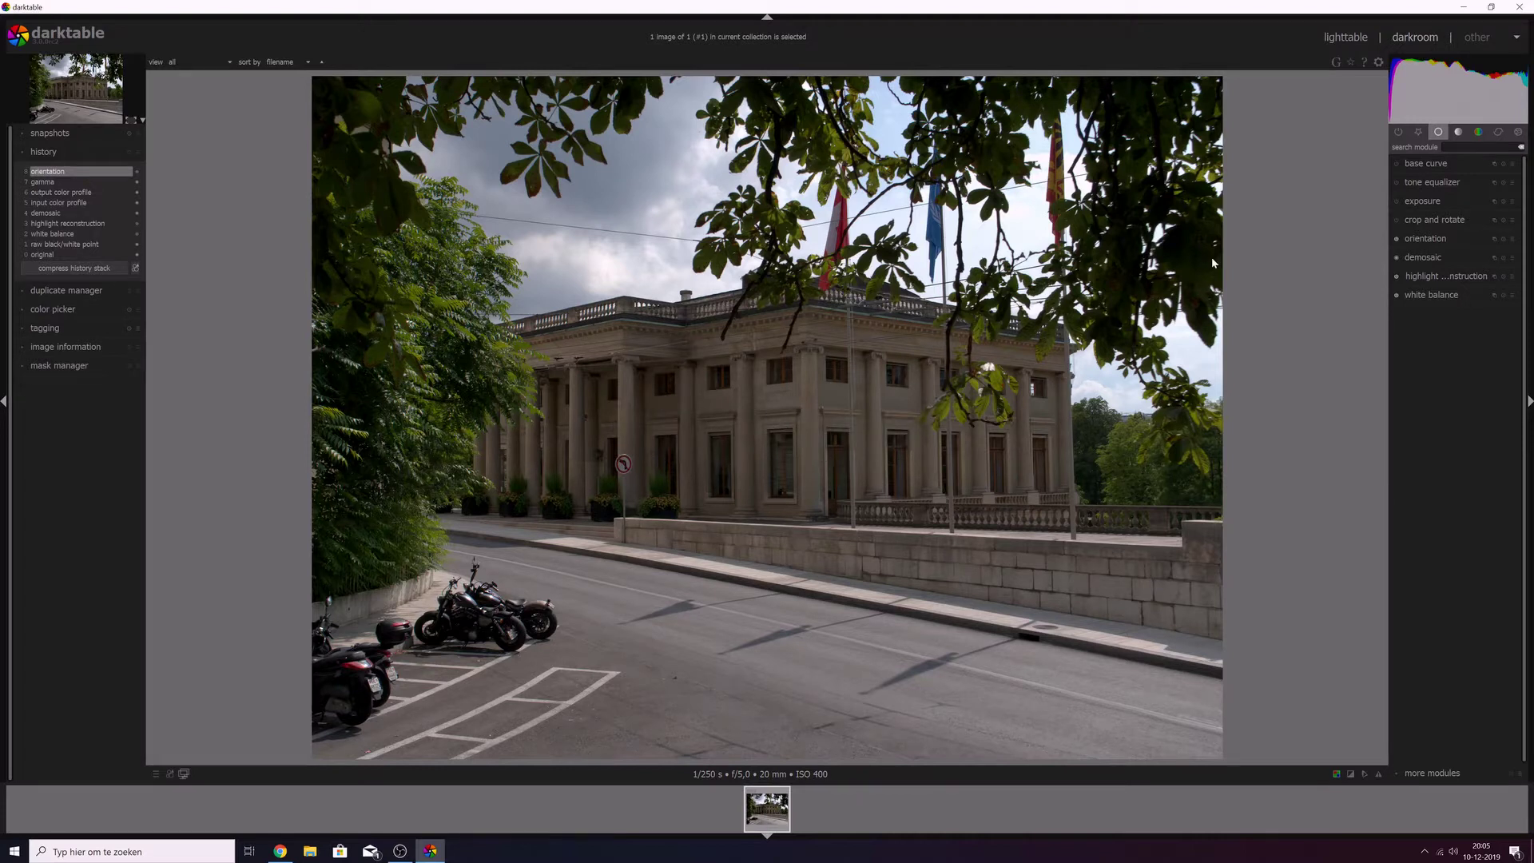
type("color zone")
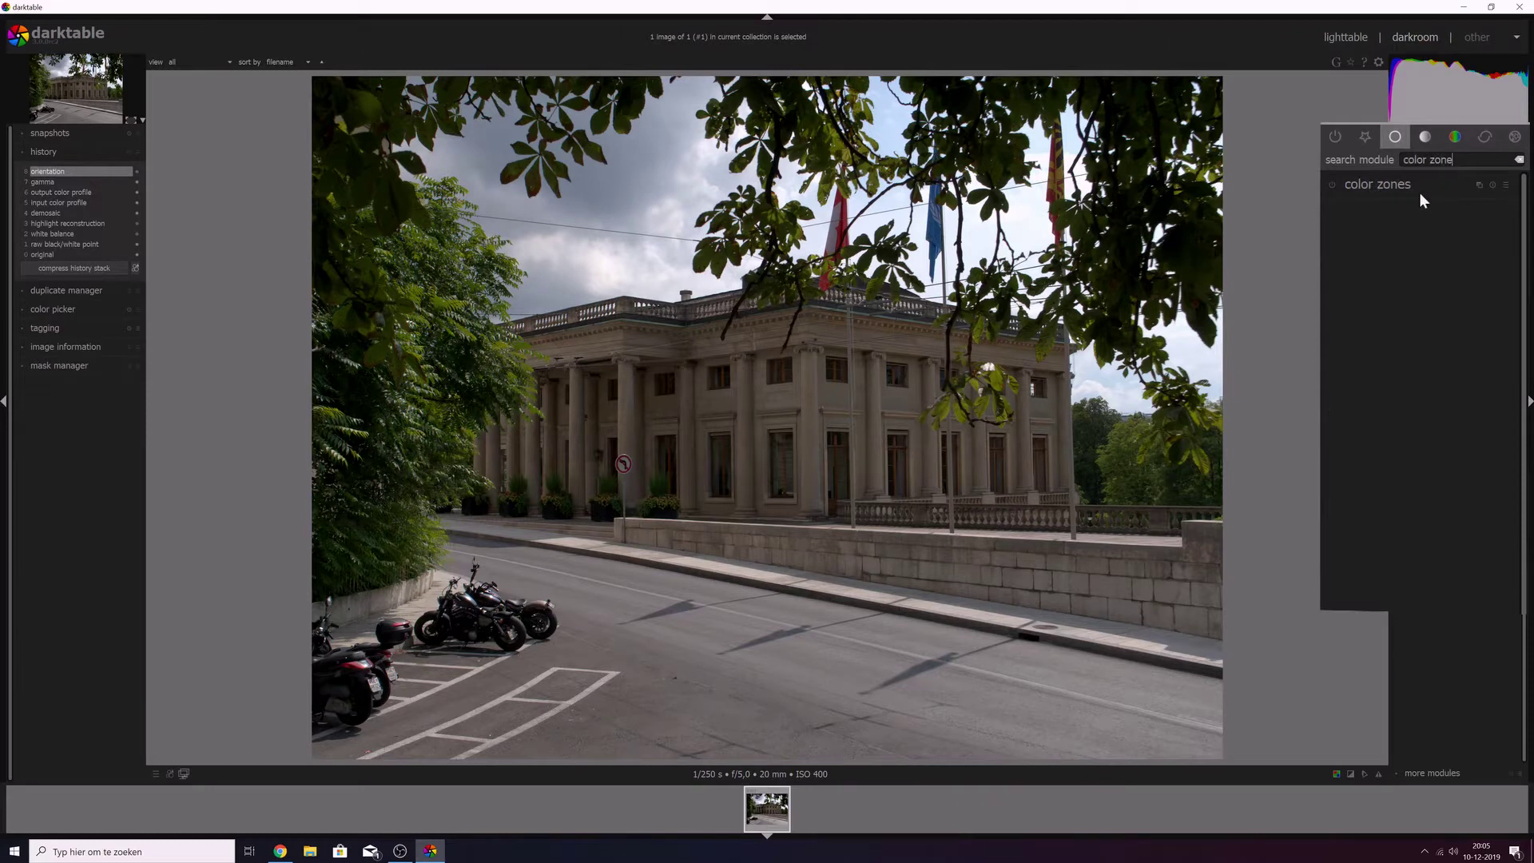
Step: Expand the color zones module and enable its drawn & parametric mask
left_click(1403, 190)
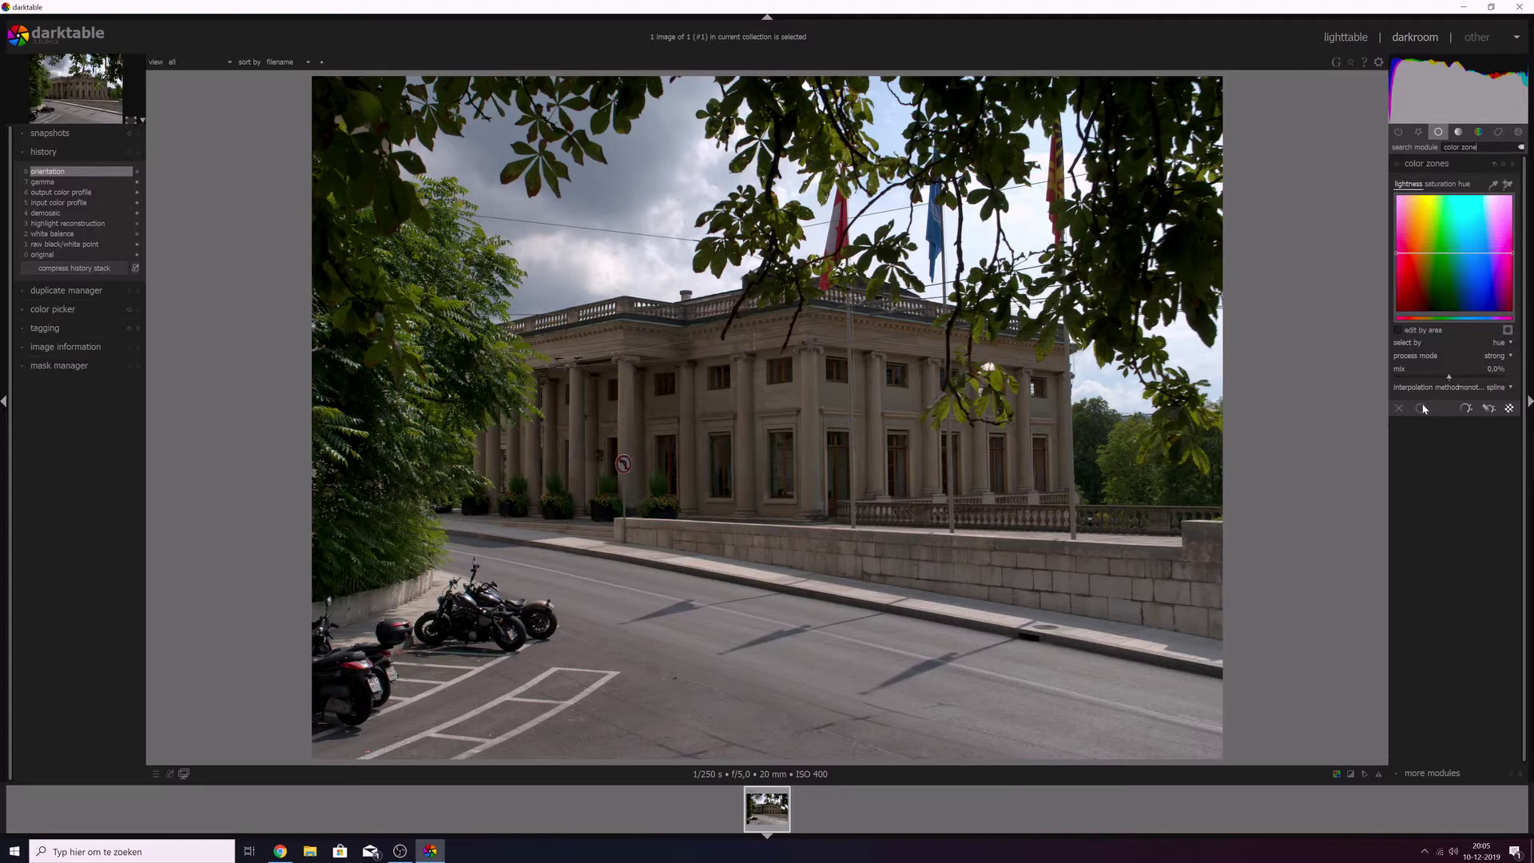
left_click(1487, 408)
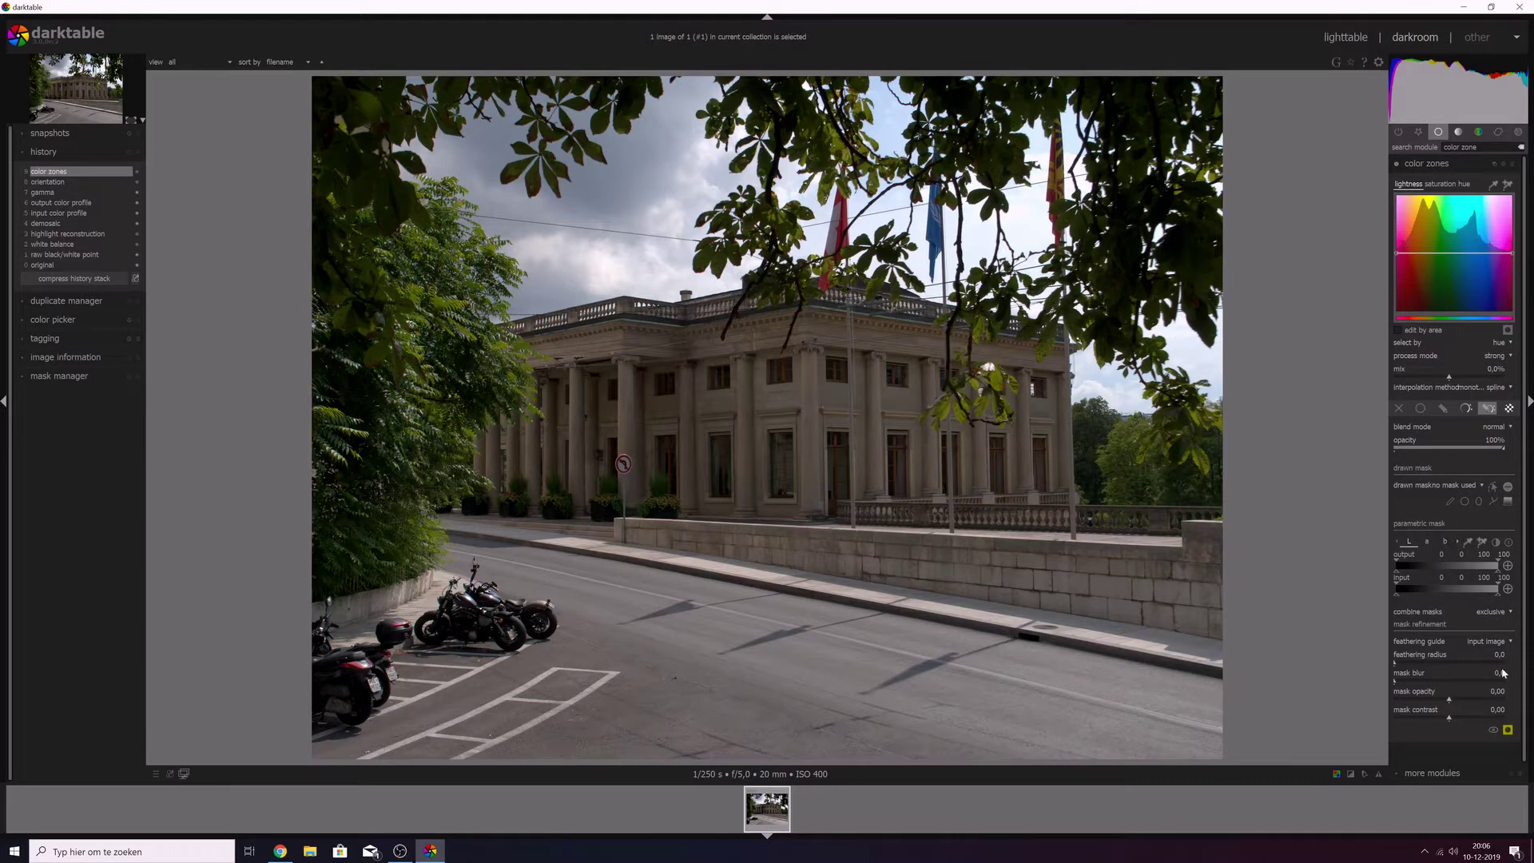
Step: Narrow the color zones mask to dark tones, with feathering radius 63.8 and mask blur 10.8
left_click(1508, 730)
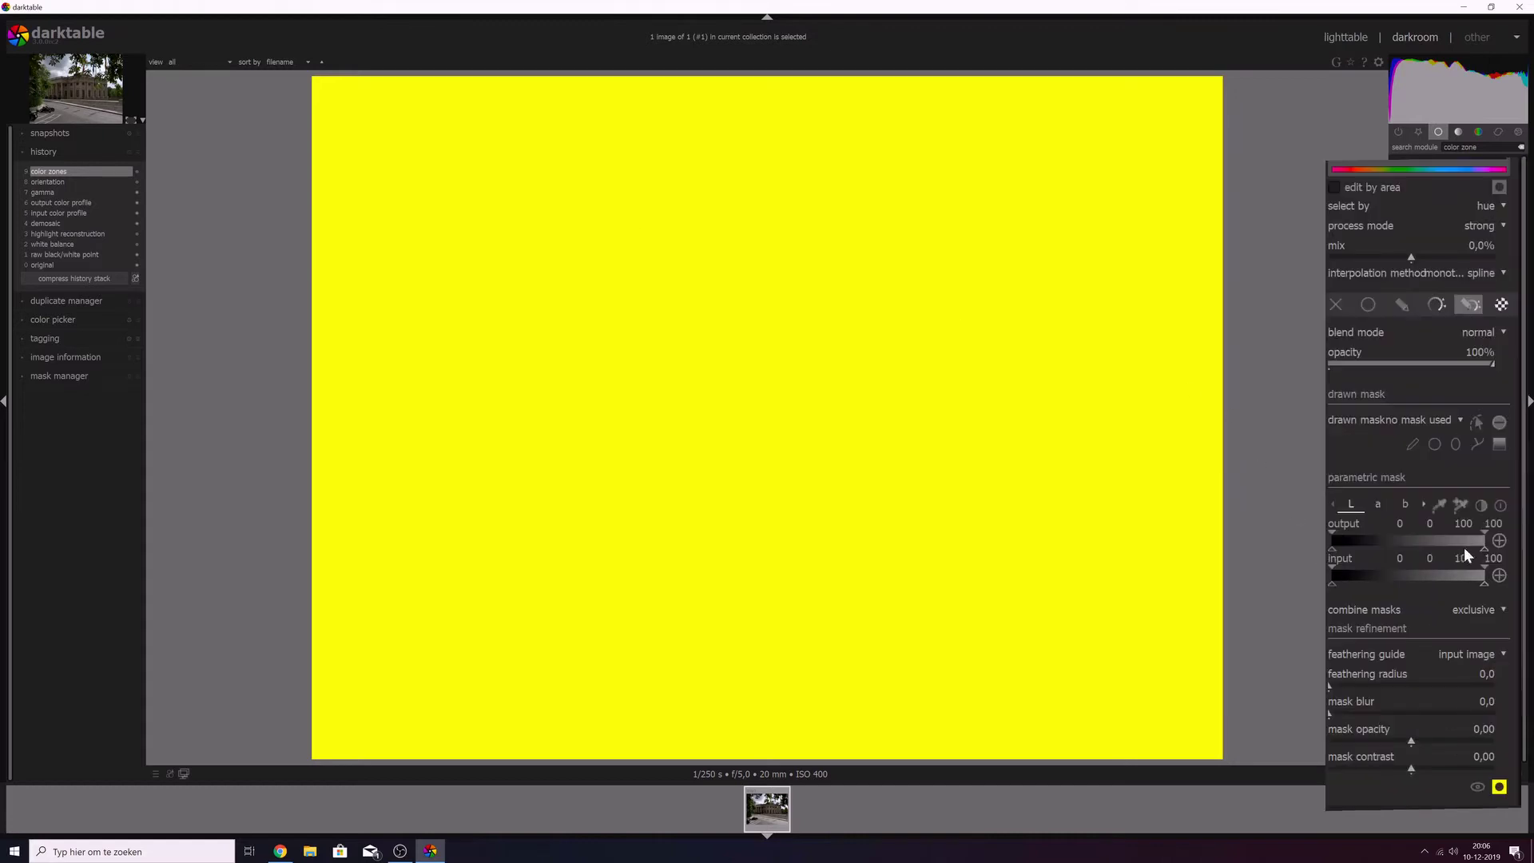
left_click_drag(1485, 541, 1399, 541)
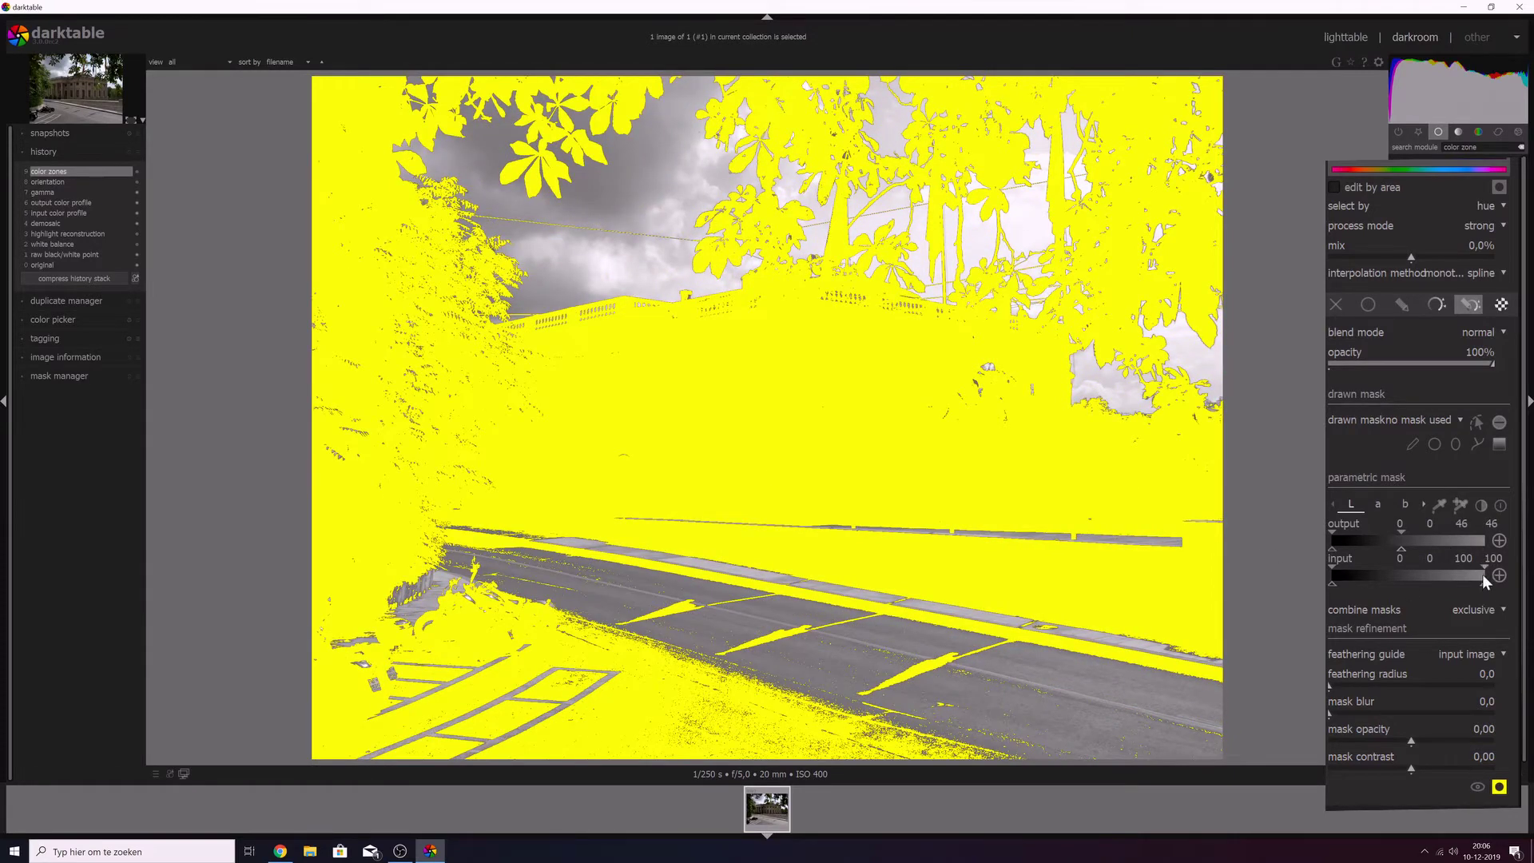
left_click_drag(1482, 569, 1364, 584)
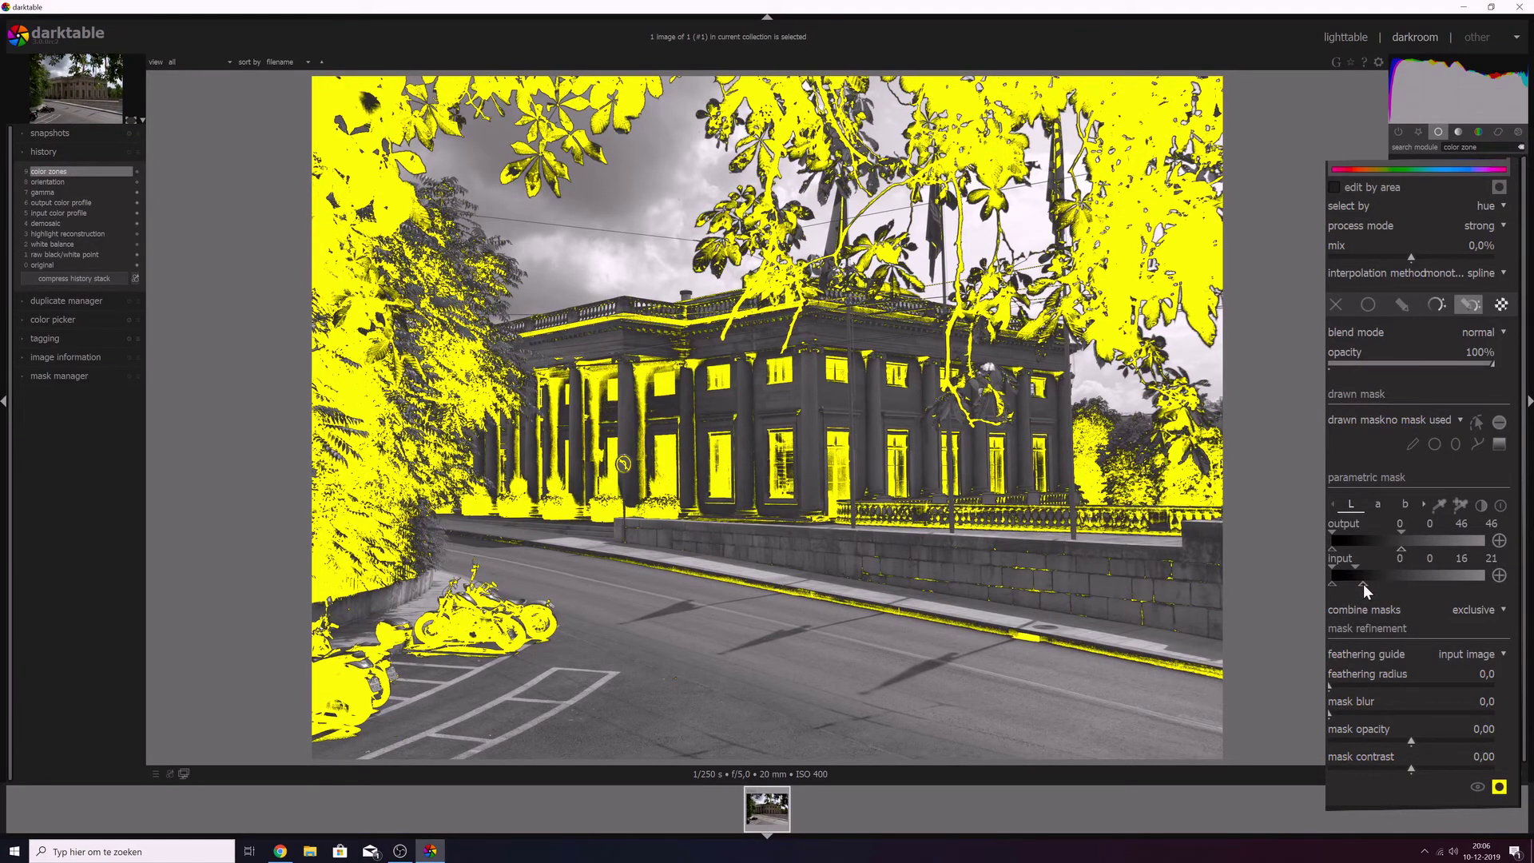
mouse_move(1402, 533)
left_mouse_down()
mouse_move(1370, 534)
mouse_move(1391, 550)
mouse_move(1345, 546)
mouse_move(1368, 548)
left_mouse_up()
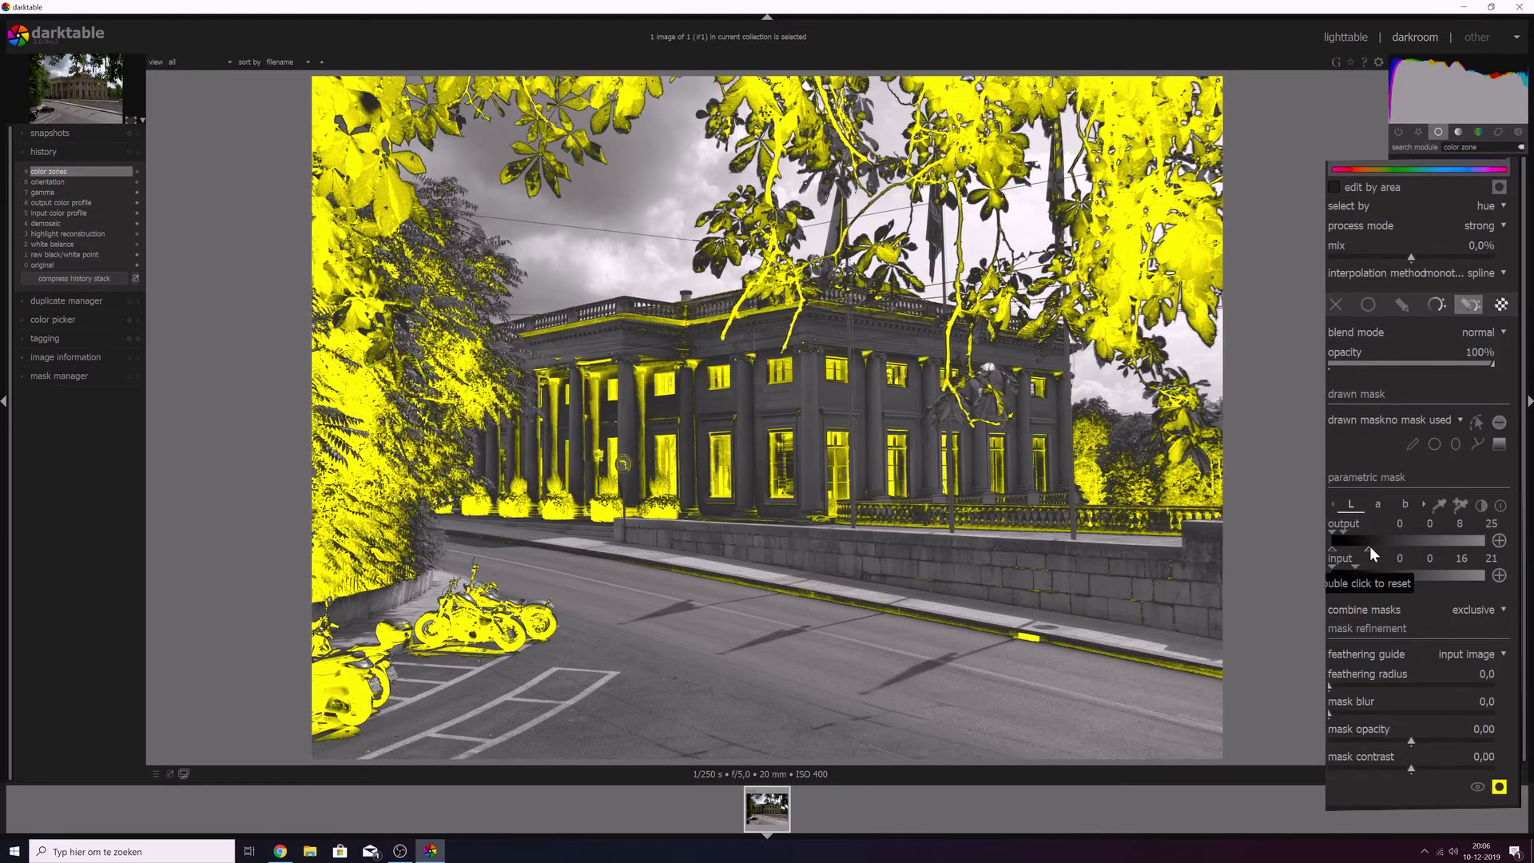
left_click(1370, 687)
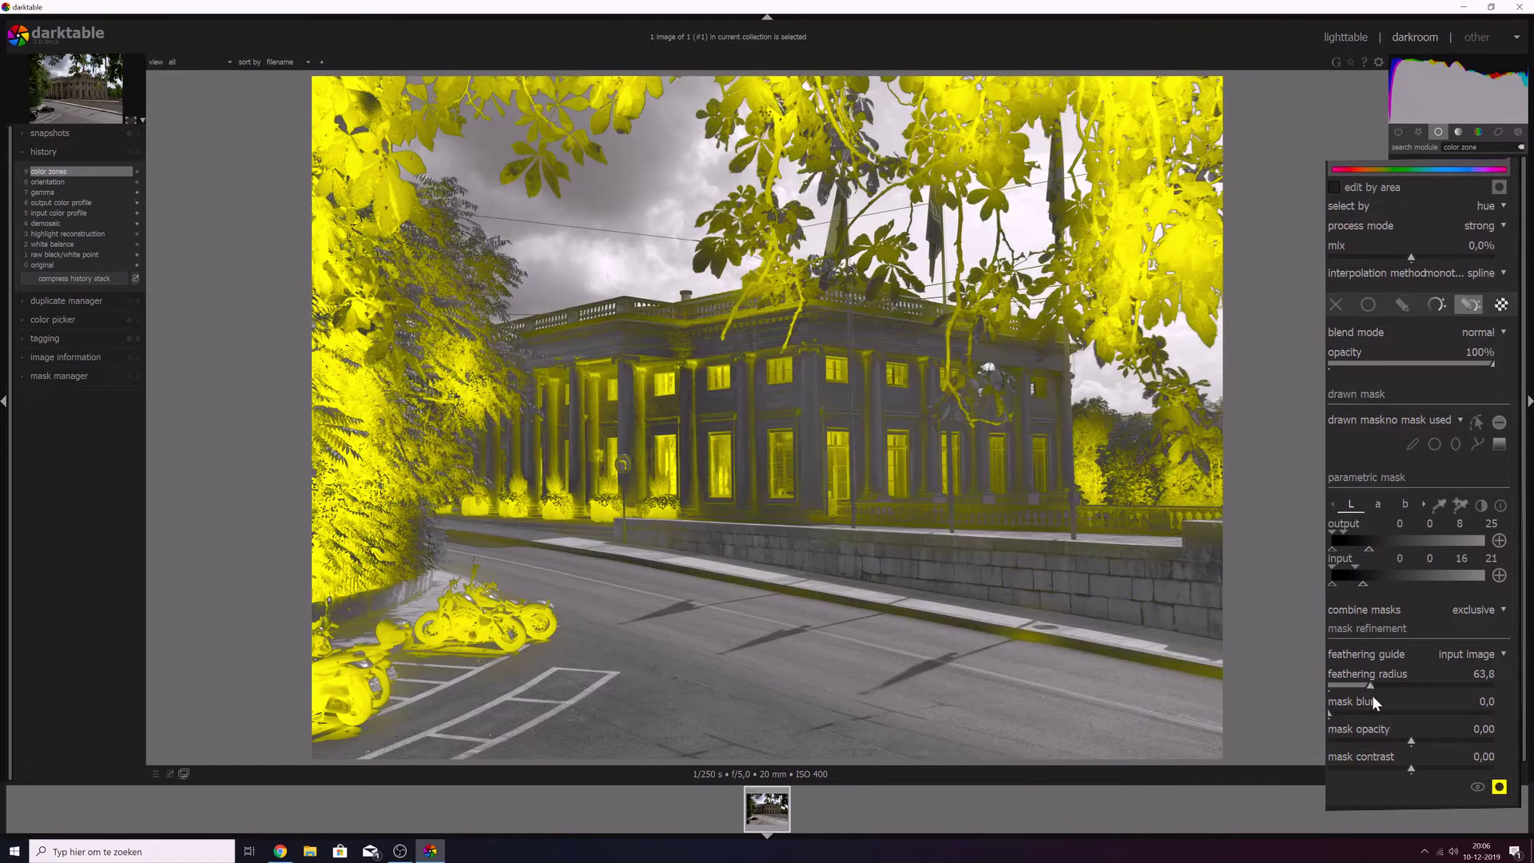
left_click(1345, 713)
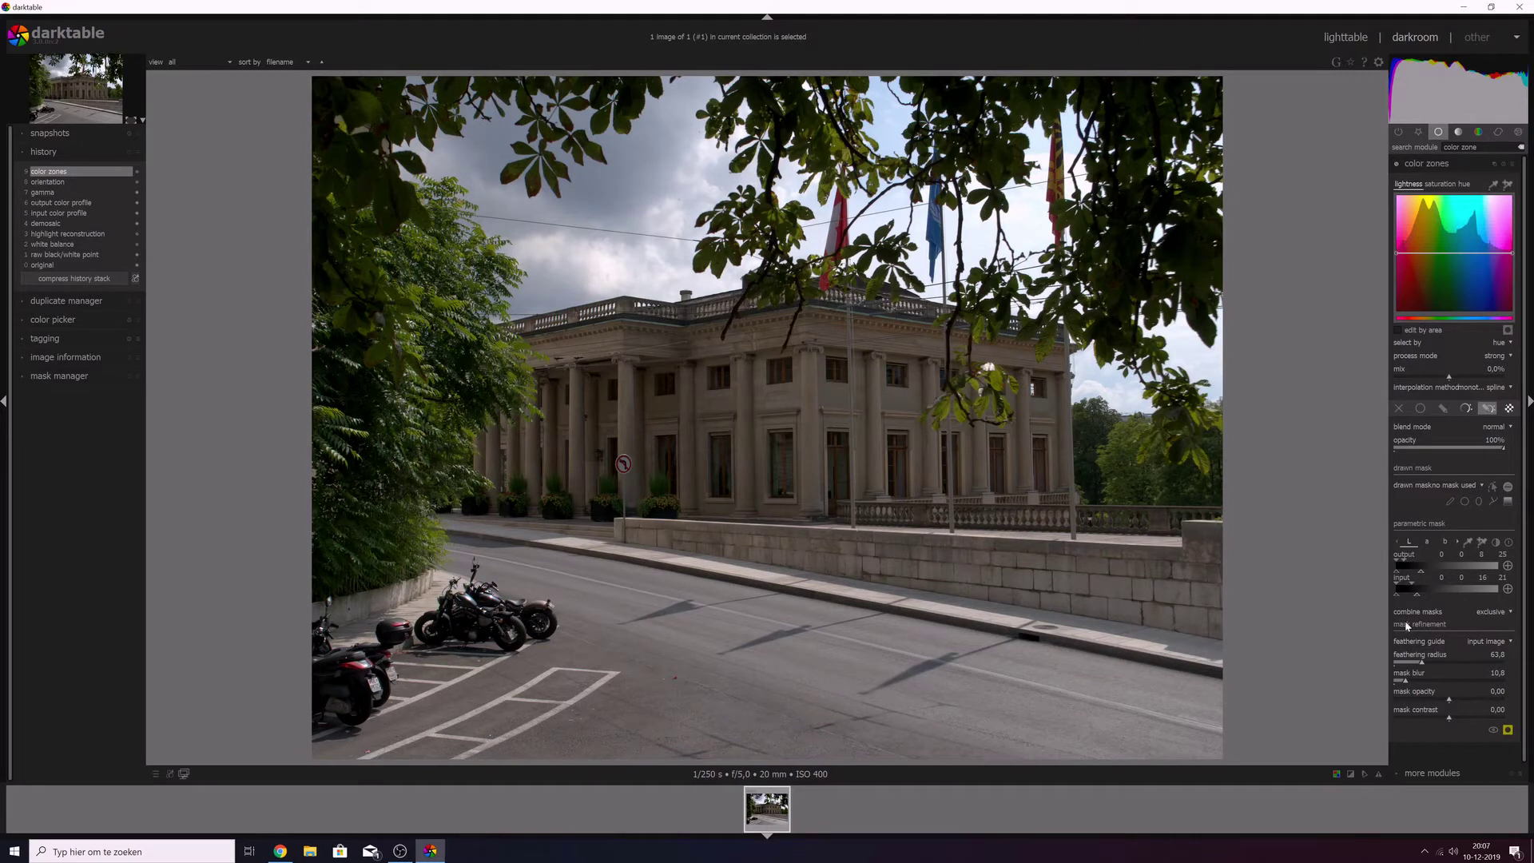
Step: Trace a closed path shape around the tree foliage to restrict the color zones mask
left_click(1508, 728)
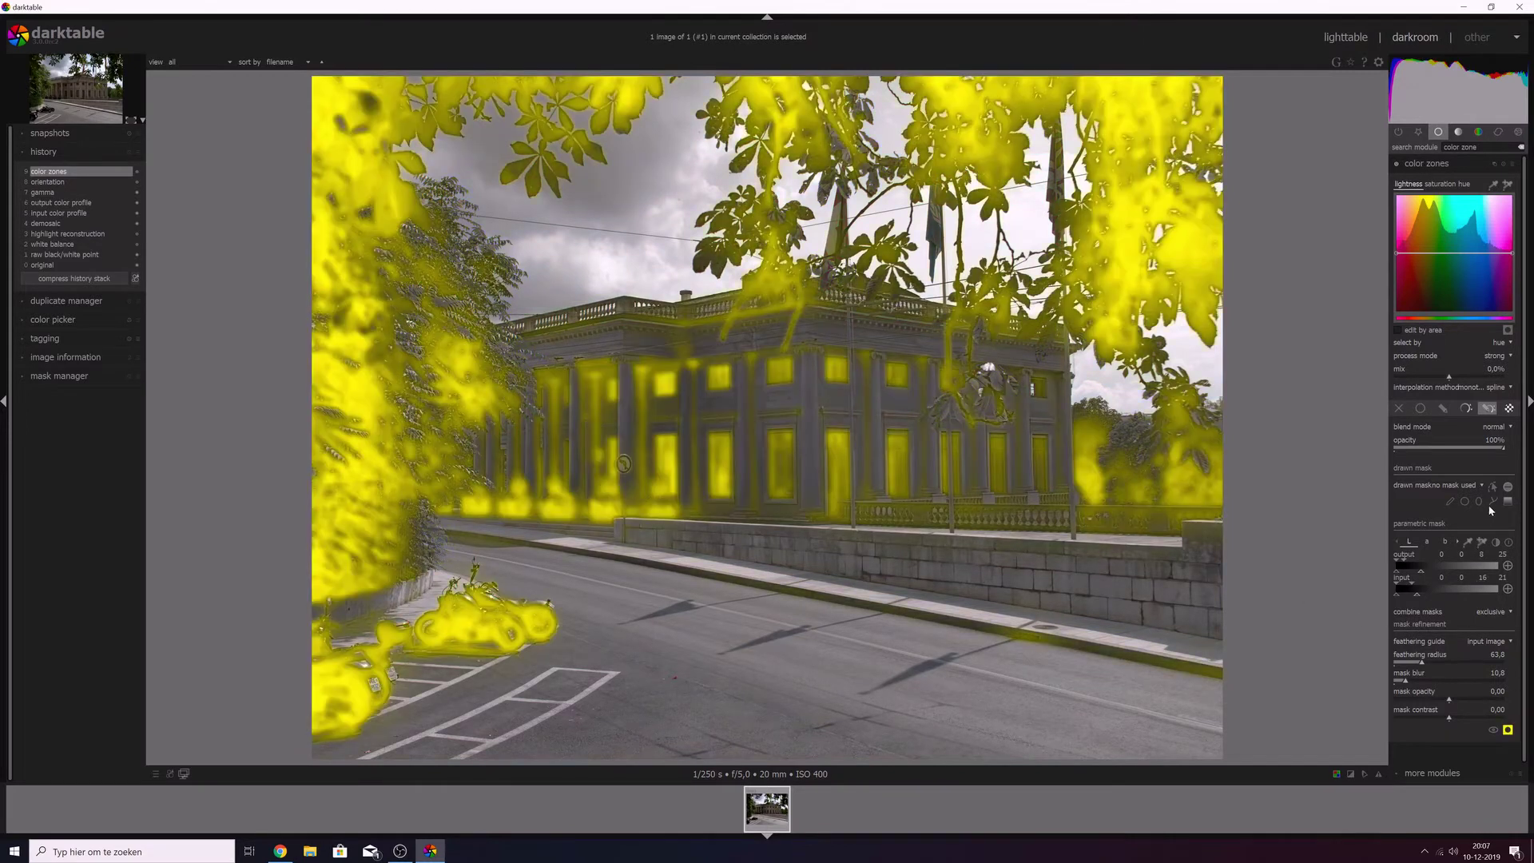
left_click(1494, 502)
left_click_drag(548, 422, 540, 380)
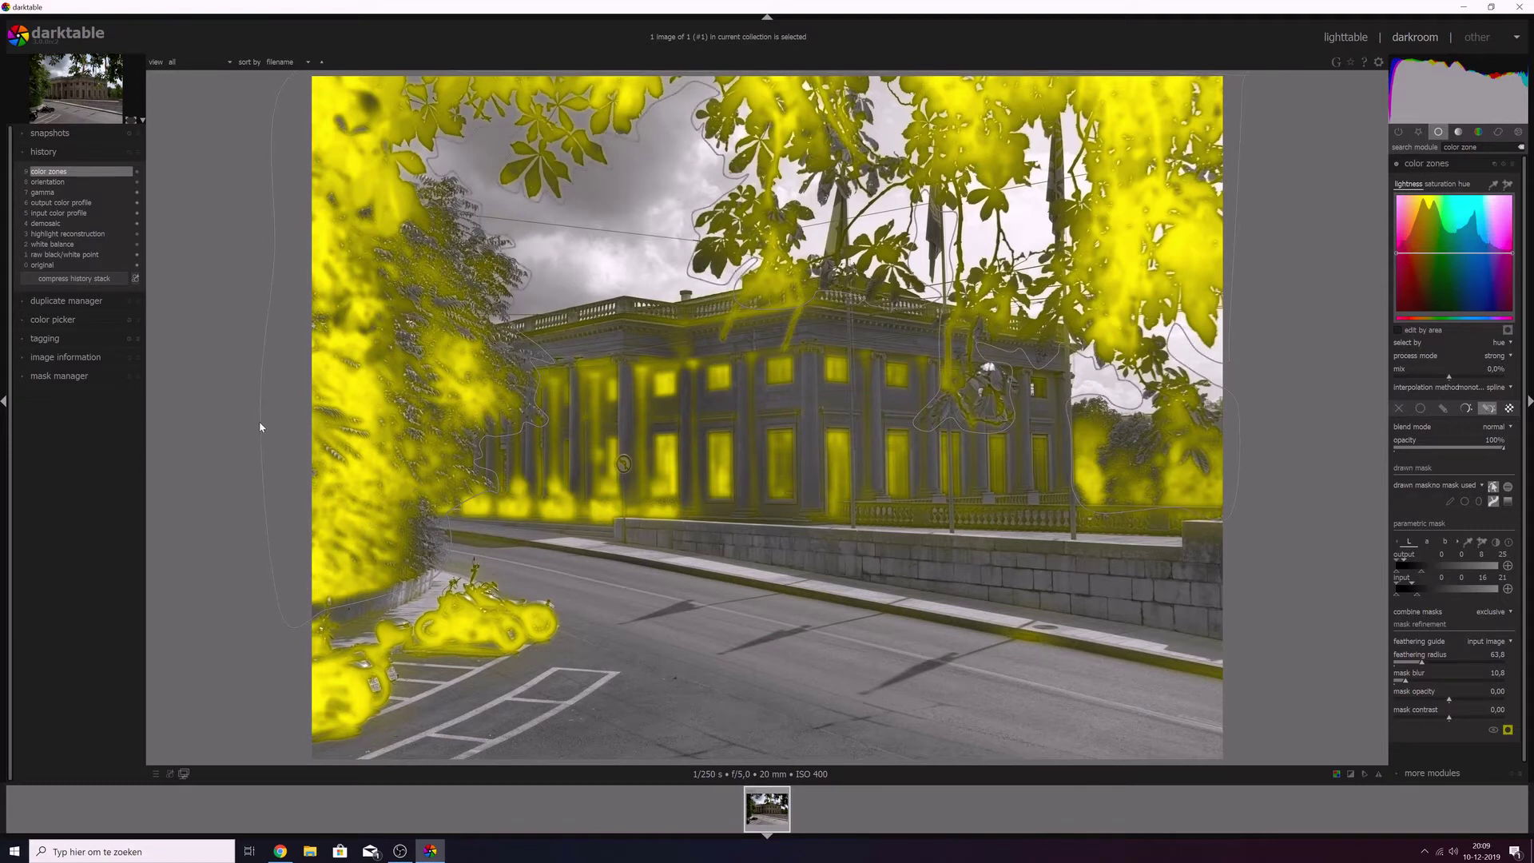
right_click(260, 427)
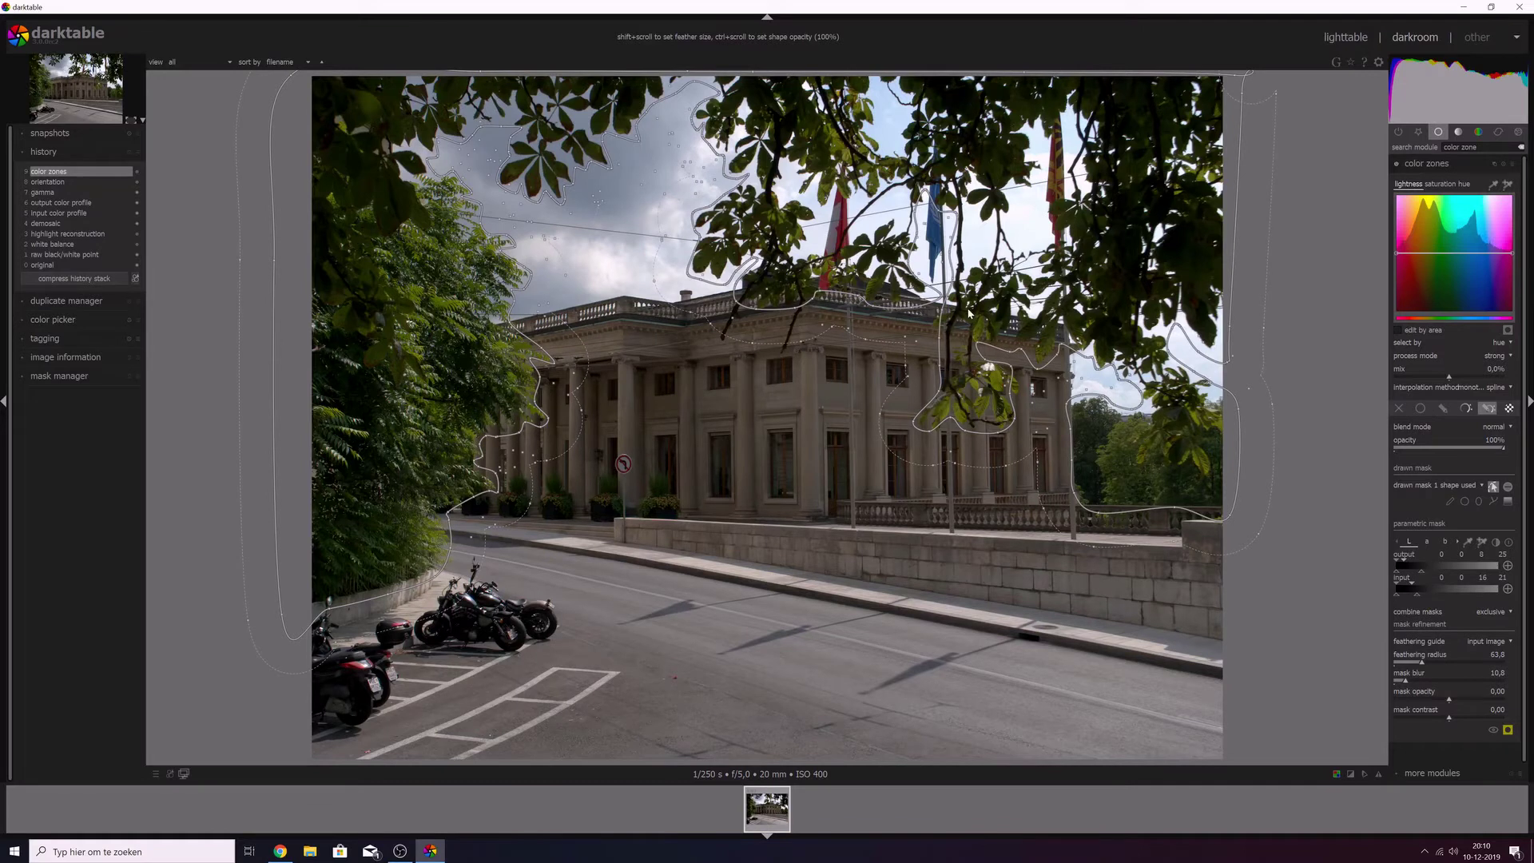
scroll(941, 359, "down", 2)
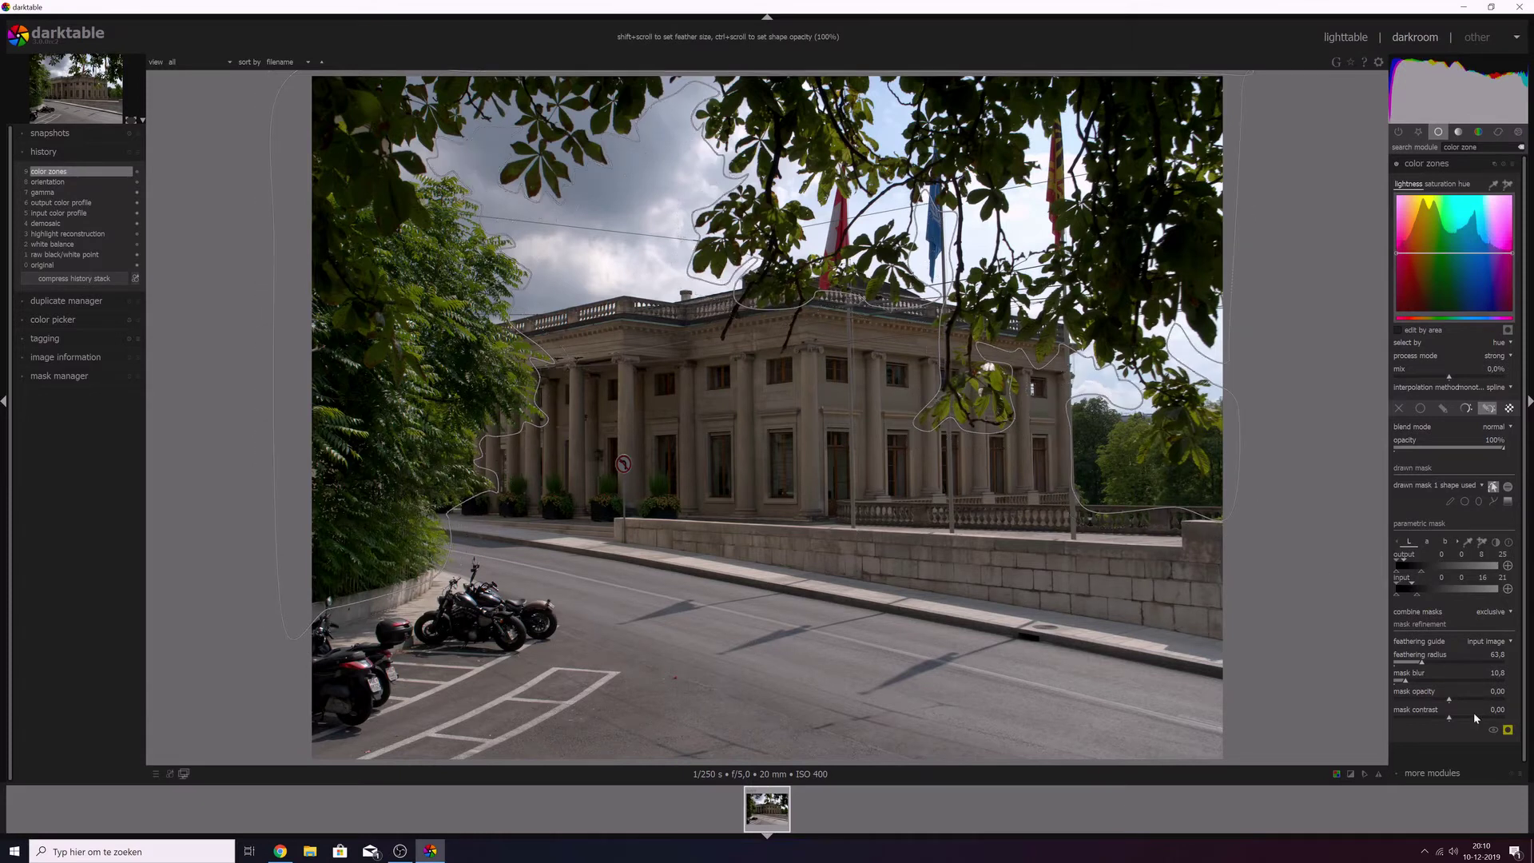
left_click(1508, 730)
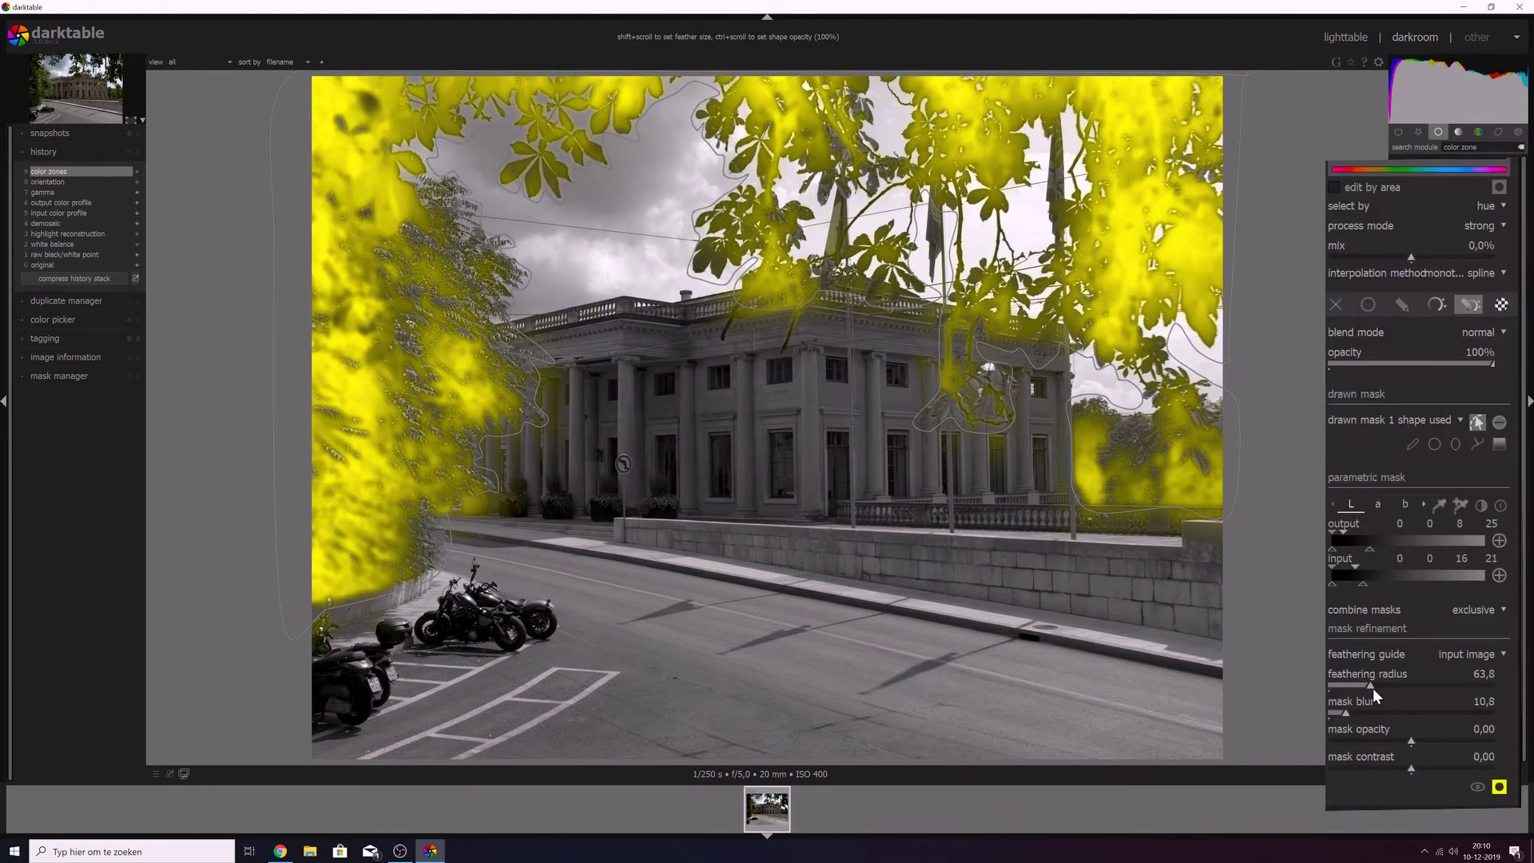
Step: Set the mask feathering radius to 64.7, raise the lower output threshold, and hide the mask
left_click_drag(1421, 662, 1443, 663)
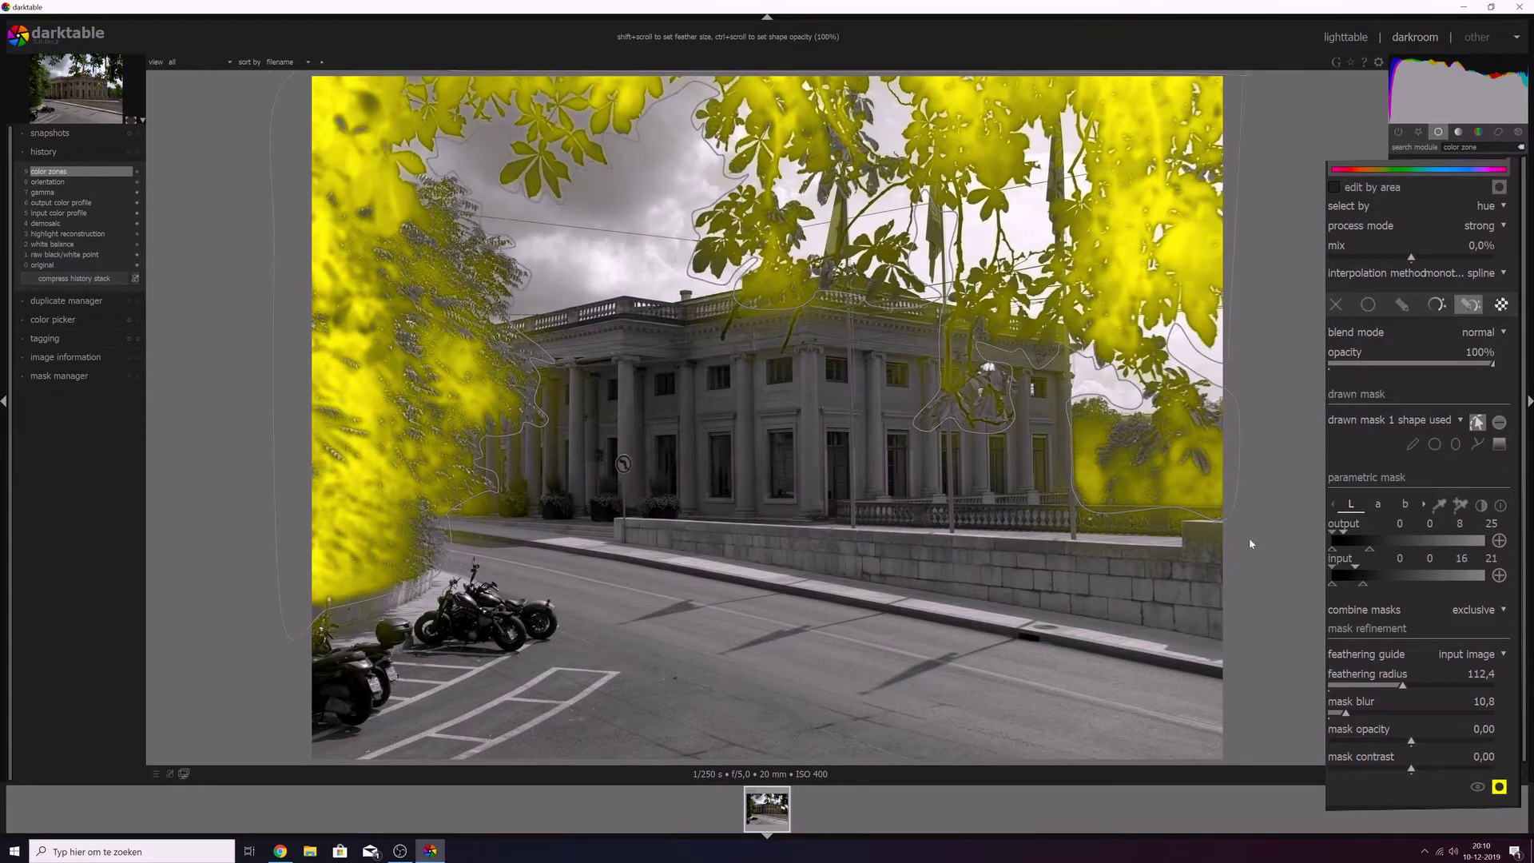
left_click_drag(1401, 685, 1371, 689)
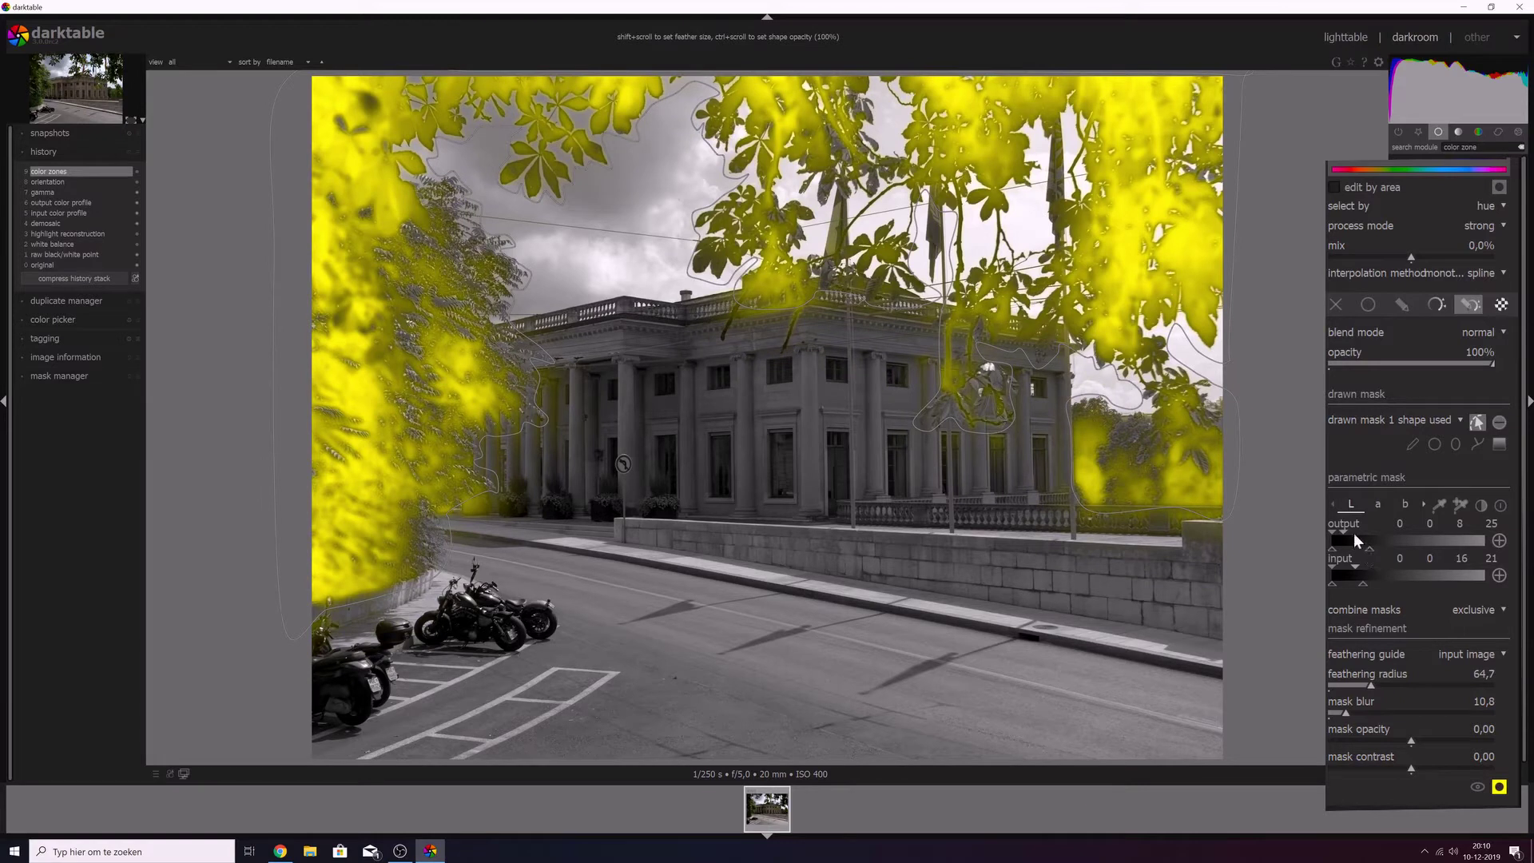
mouse_move(1343, 537)
left_mouse_down()
mouse_move(1364, 534)
mouse_move(1367, 567)
left_mouse_up()
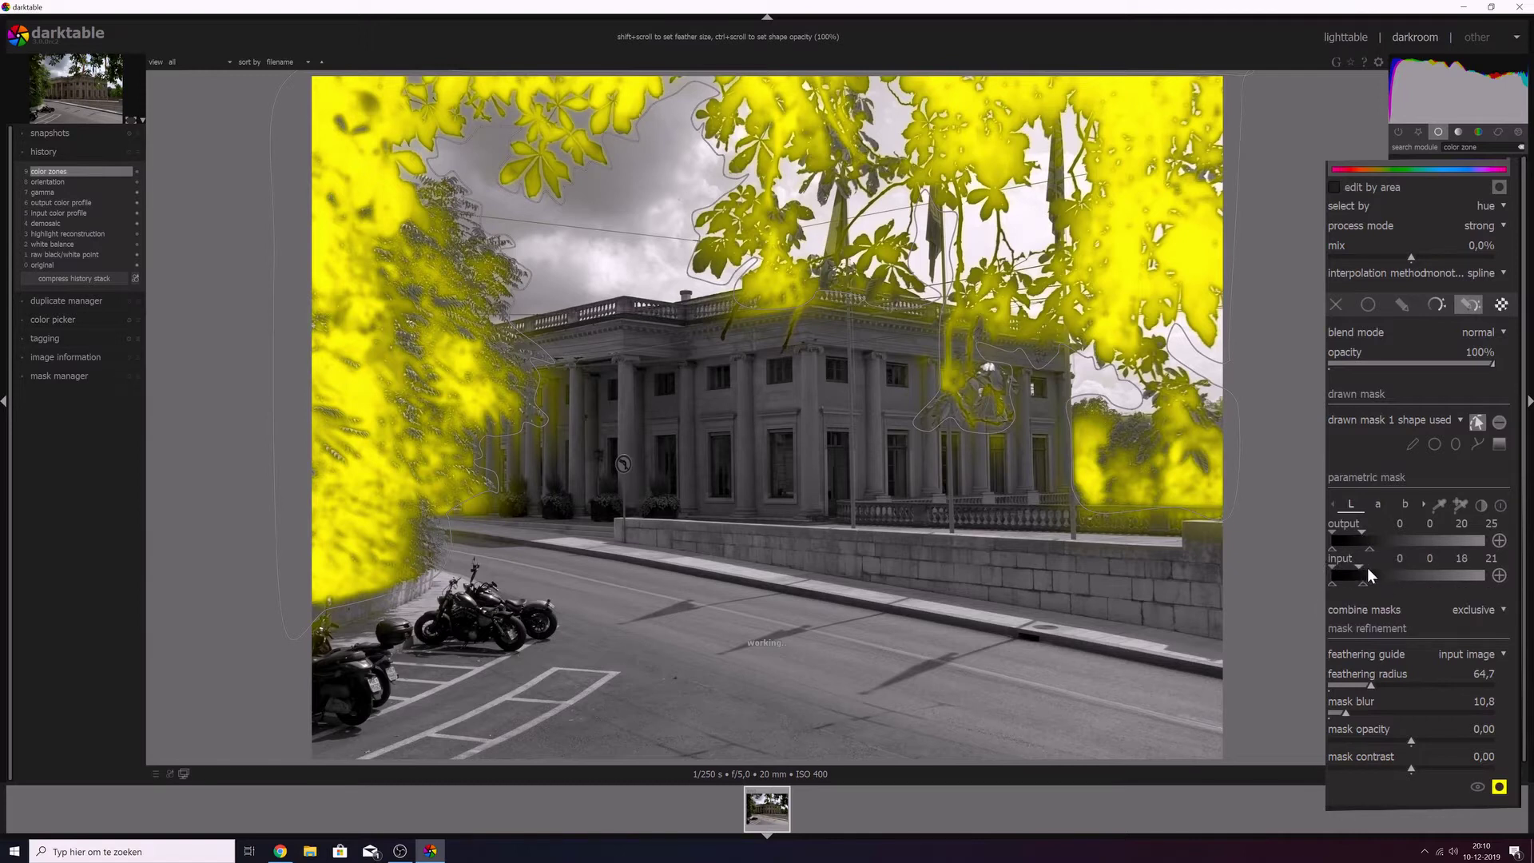
scroll(1364, 568, "down", 2)
scroll(1363, 569, "down", 1)
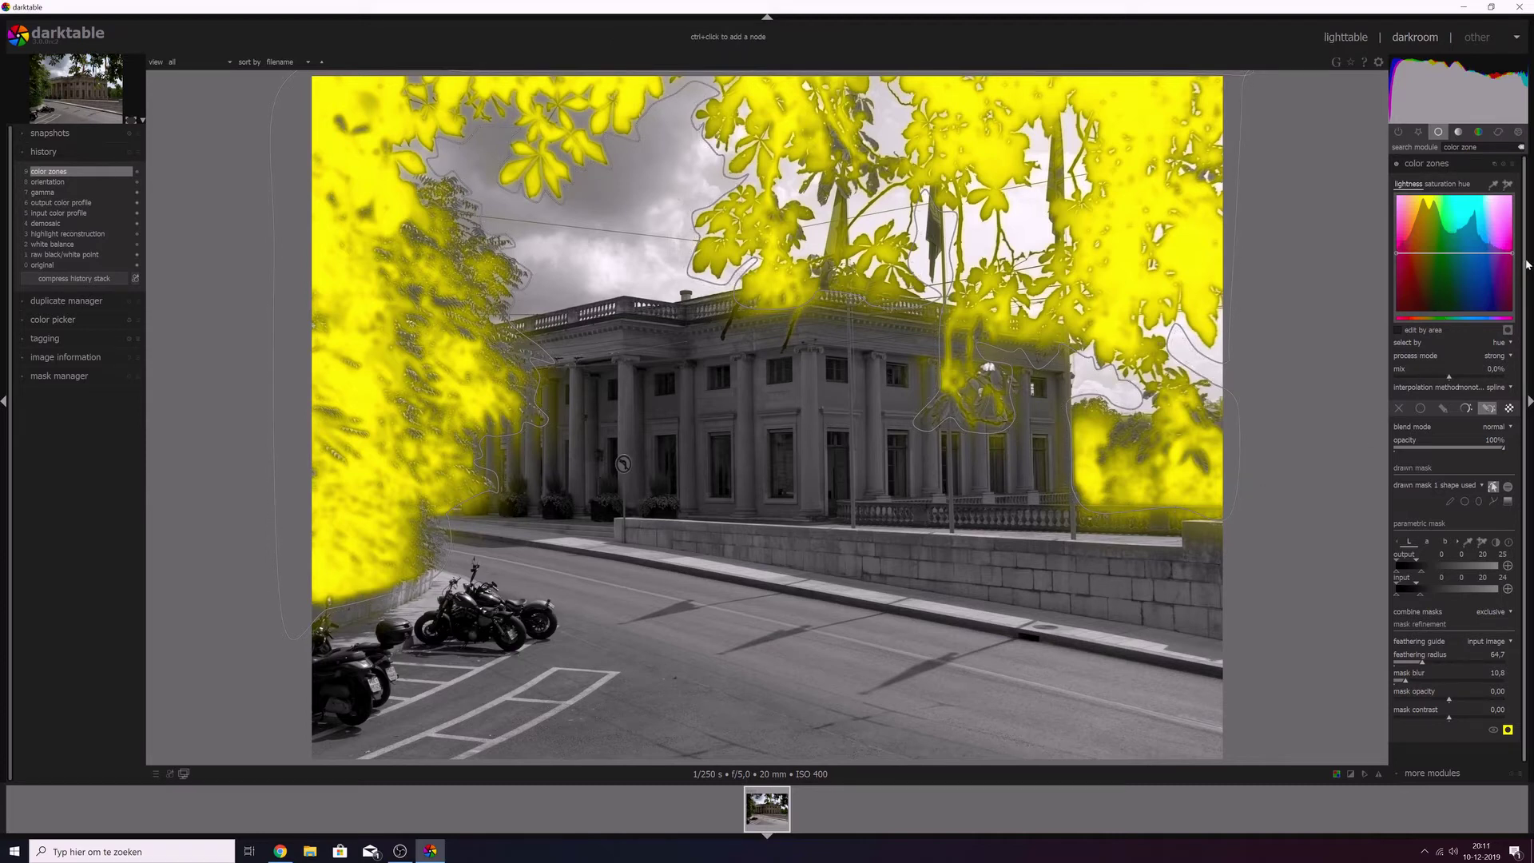
left_click(1508, 730)
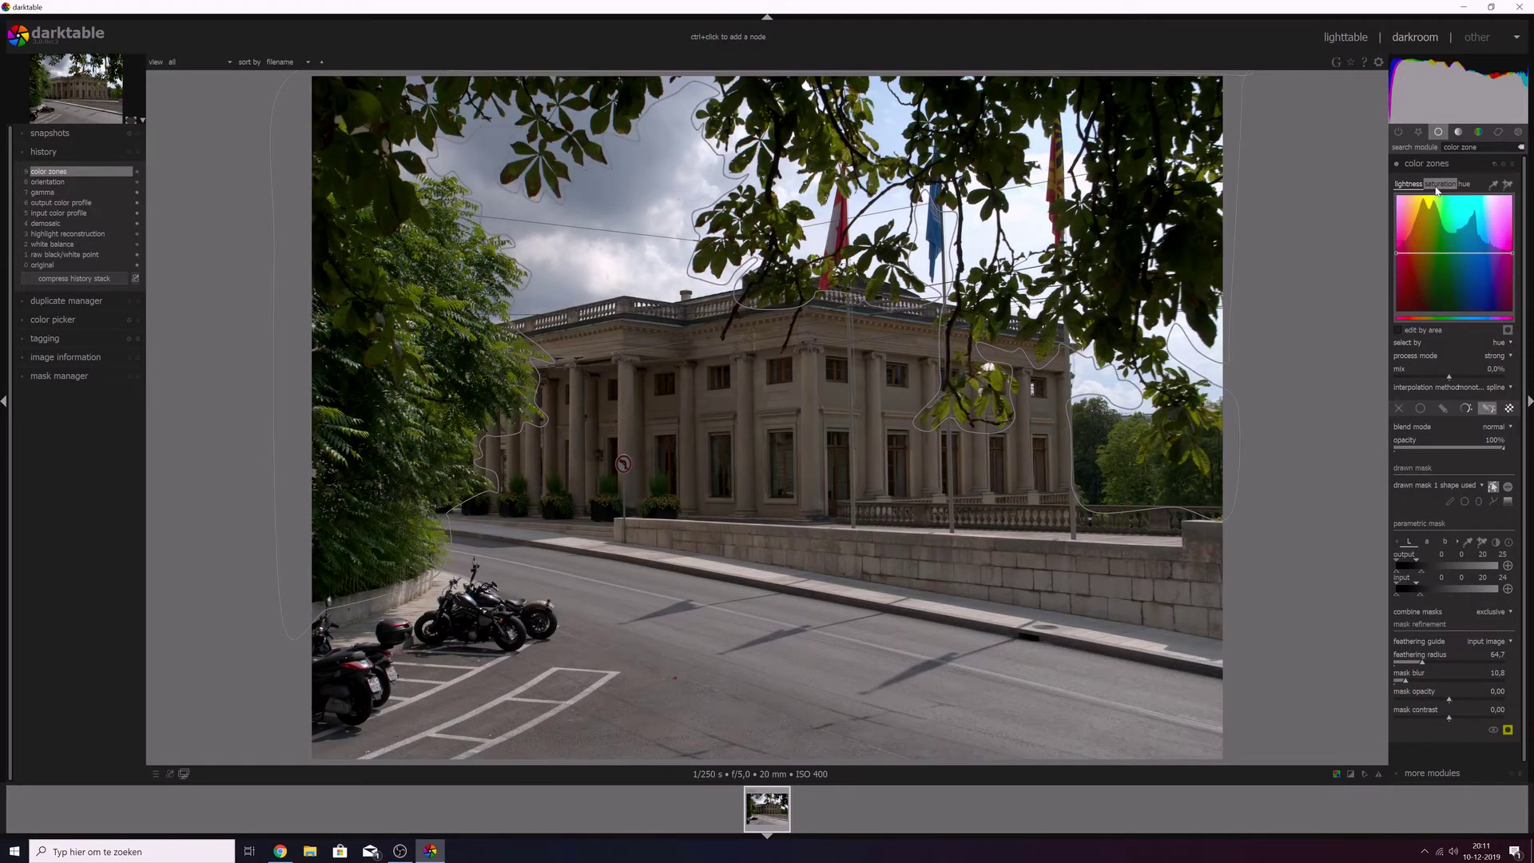
Step: On the hue tab, sample the green foliage colours with the colour picker
left_click(1462, 184)
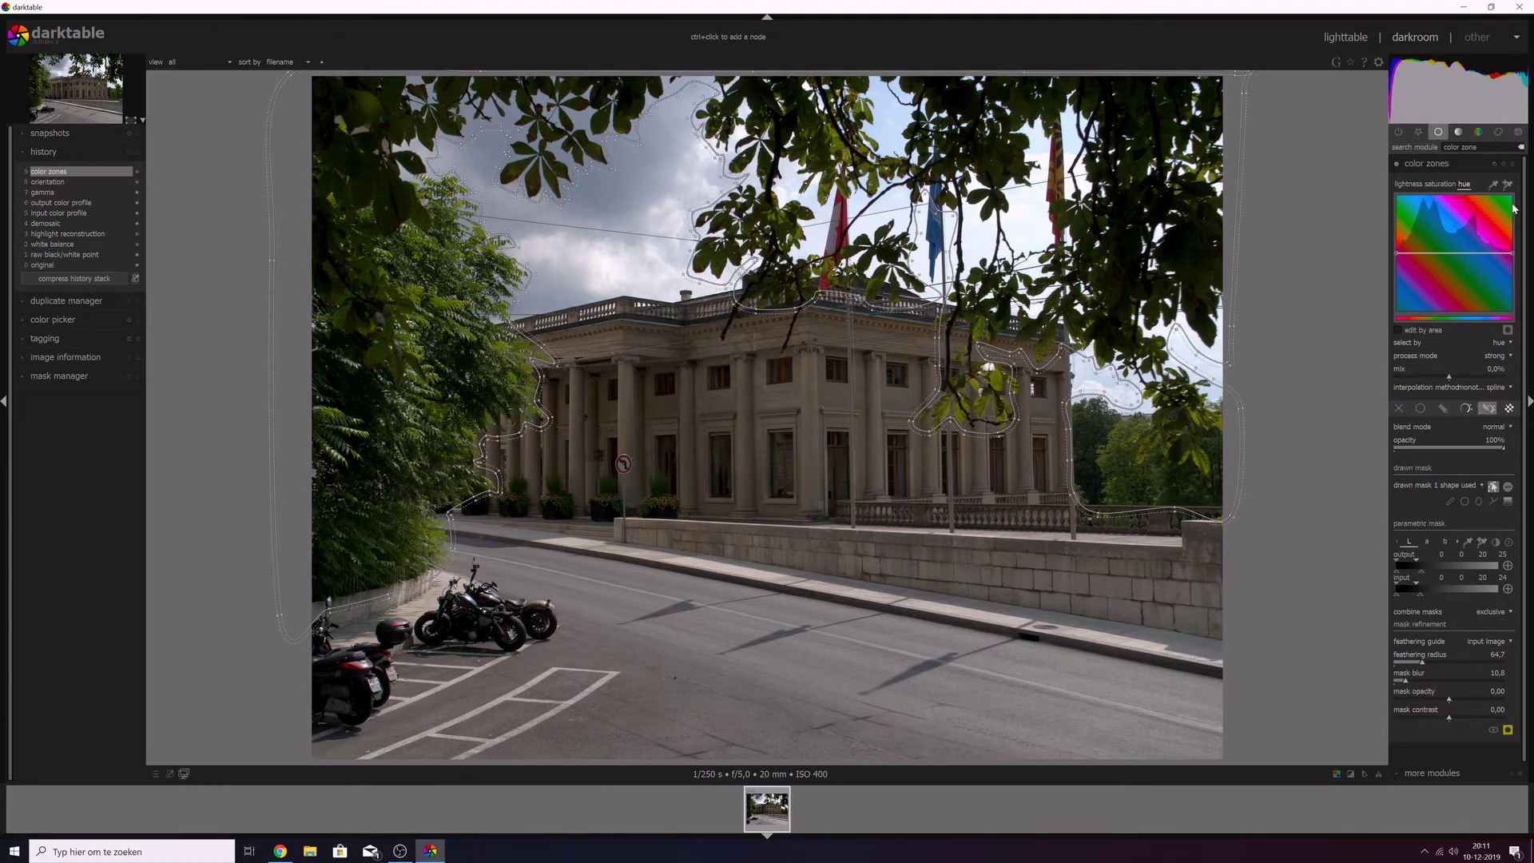
left_click(1494, 184)
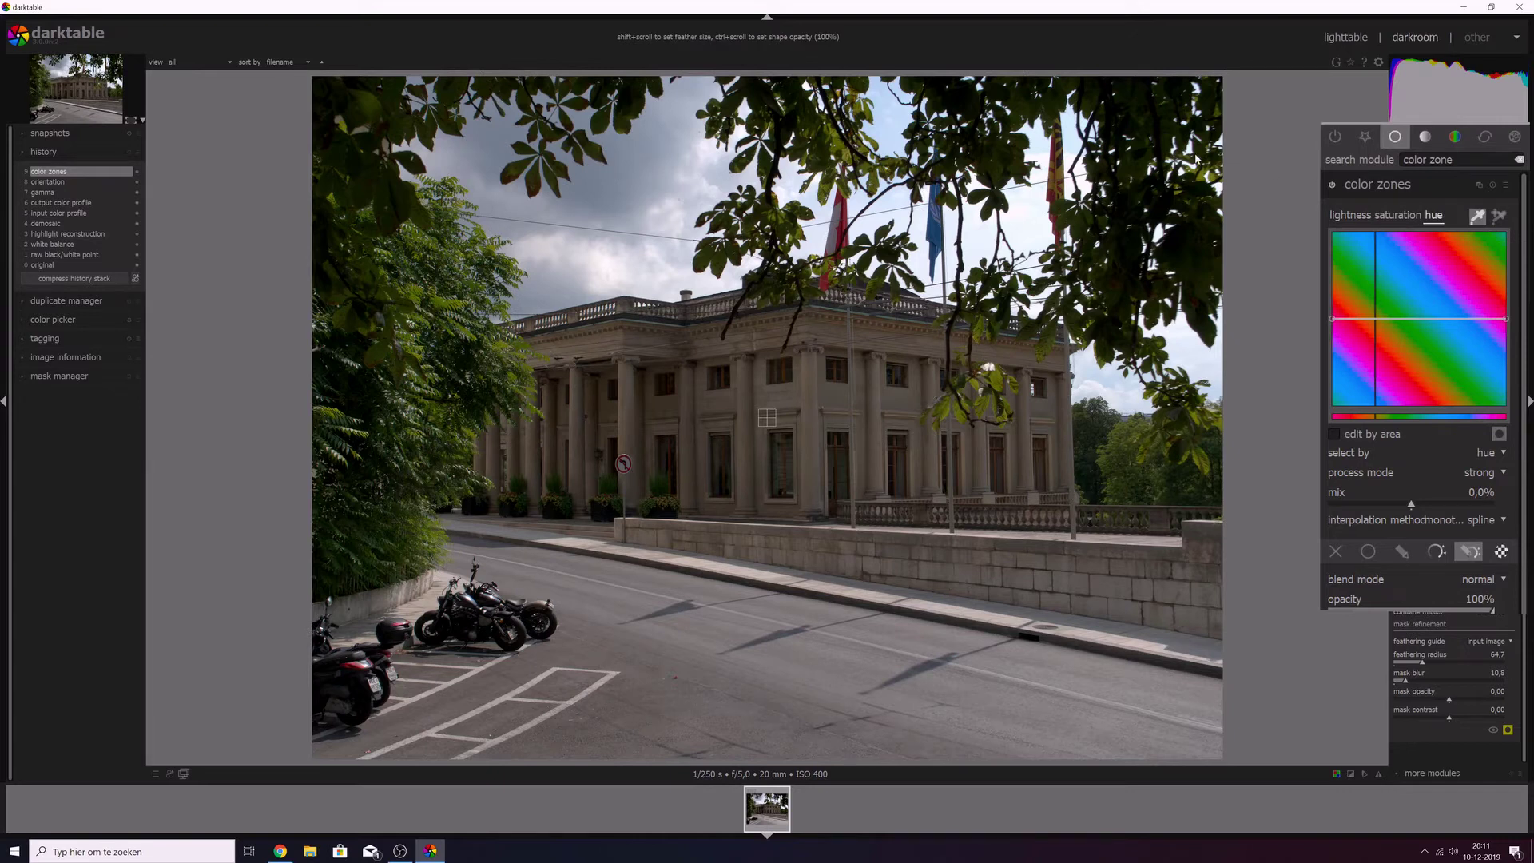
left_click_drag(1138, 135, 1144, 156)
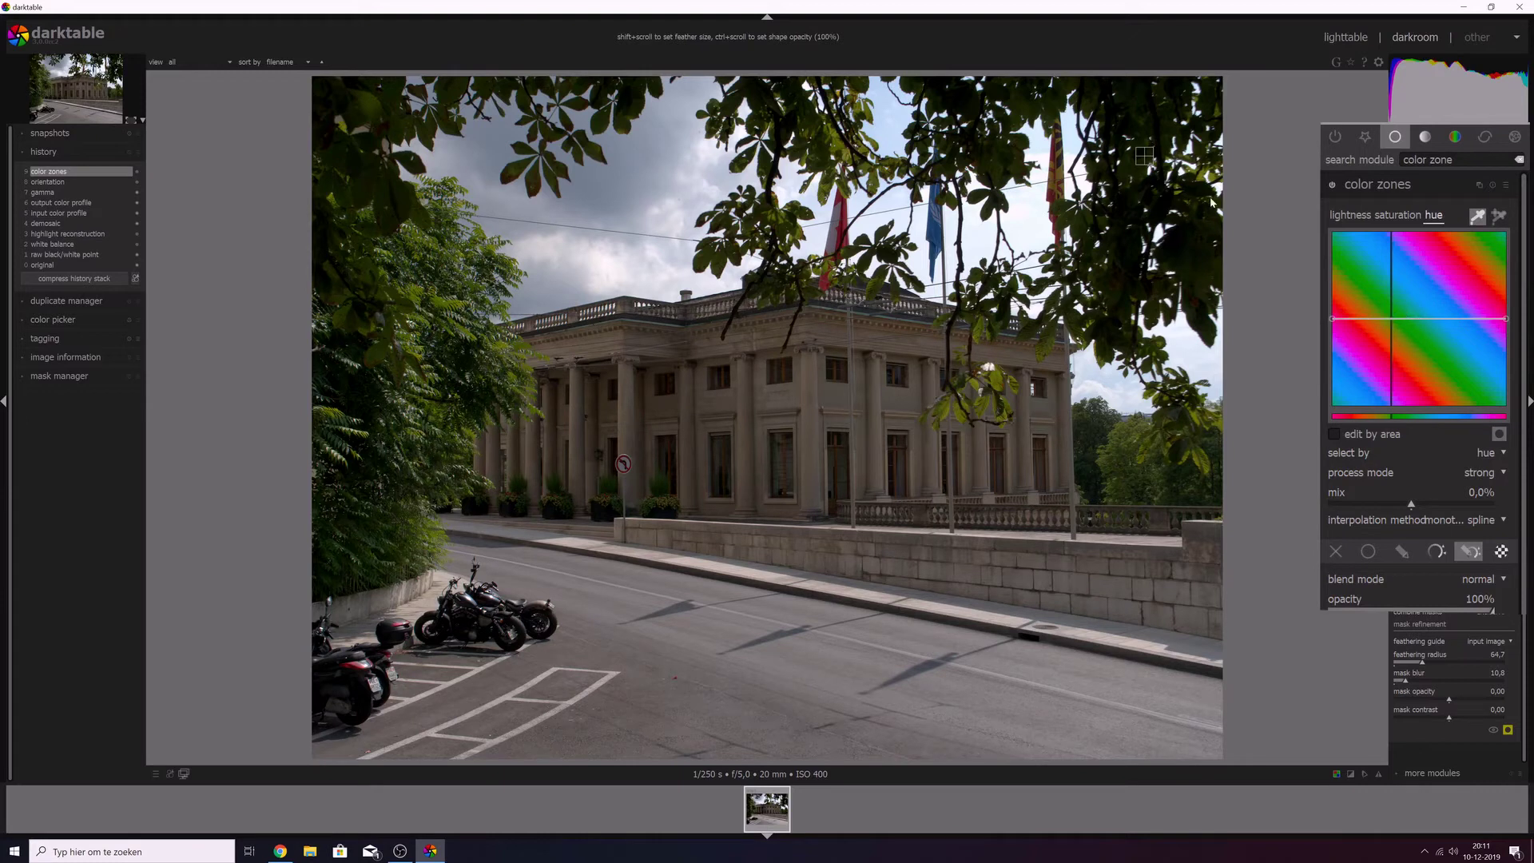
left_click_drag(1147, 160, 416, 342)
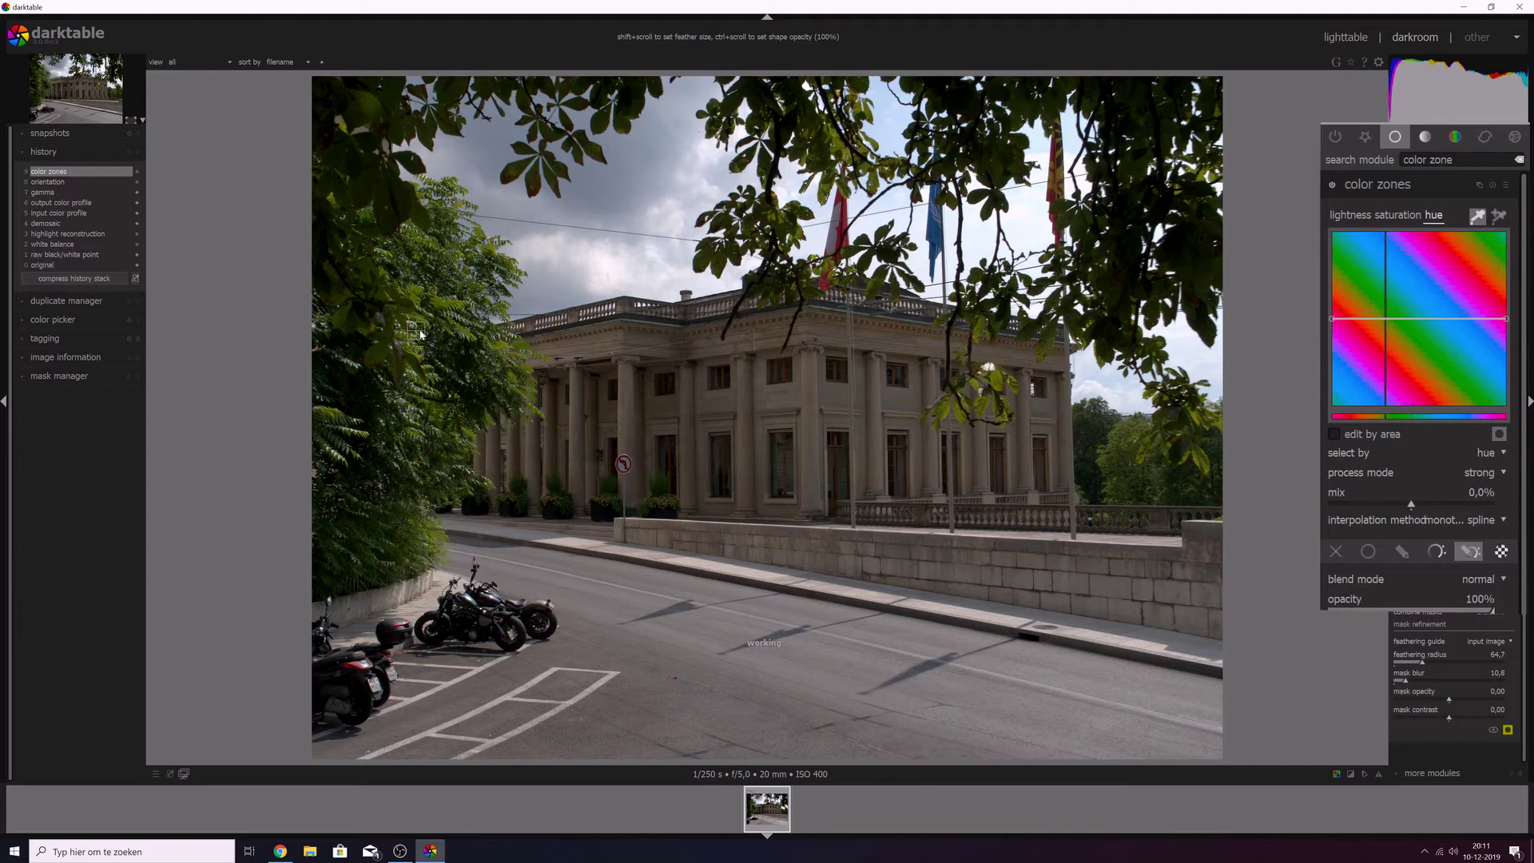
Step: Add nodes in the green range of the hue curve and pull them down toward autumn tones
left_click(1360, 318)
left_click(1420, 320)
left_click_drag(1391, 319, 1389, 326)
left_click_drag(1387, 333, 1418, 353)
left_click_drag(1416, 318, 1430, 319)
left_click_drag(1443, 270, 1446, 284)
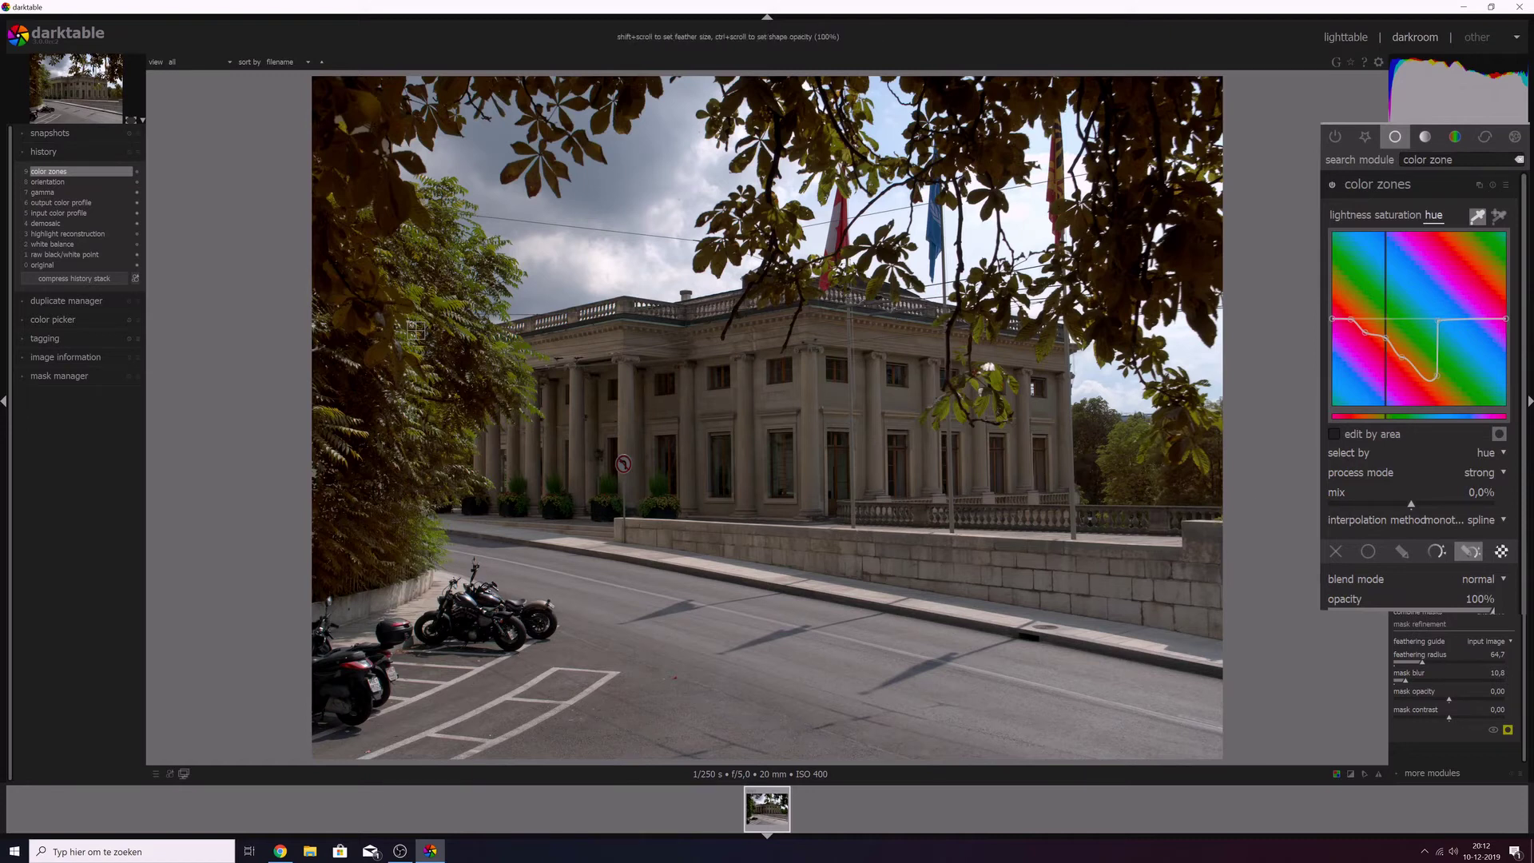
left_click(1396, 216)
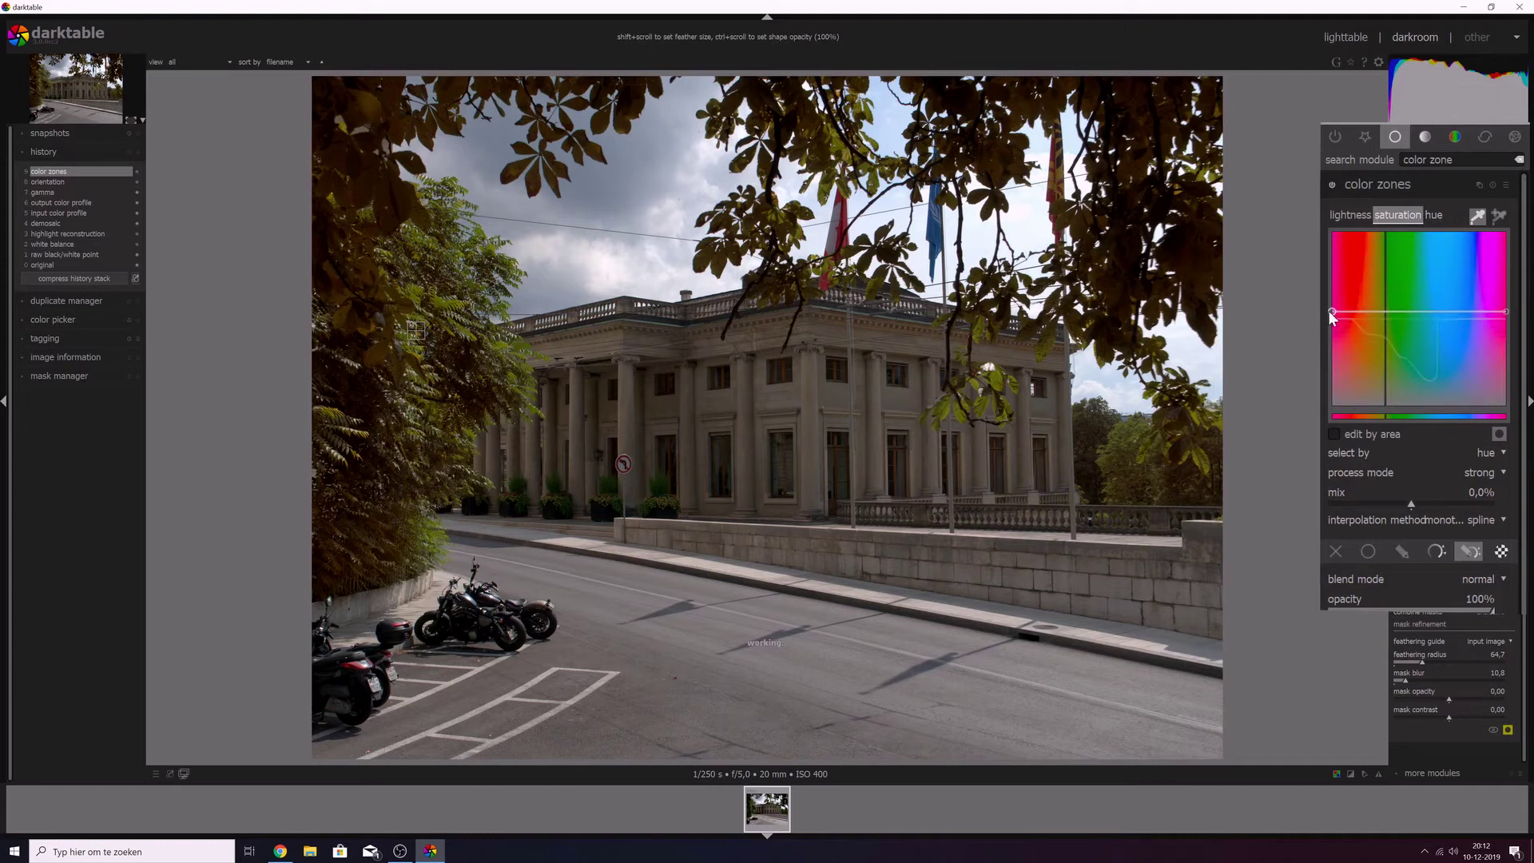
Step: Raise the left end of the lightness curve slightly to brighten the red-orange foliage
left_click(1342, 216)
scroll(1330, 318, "up", 4)
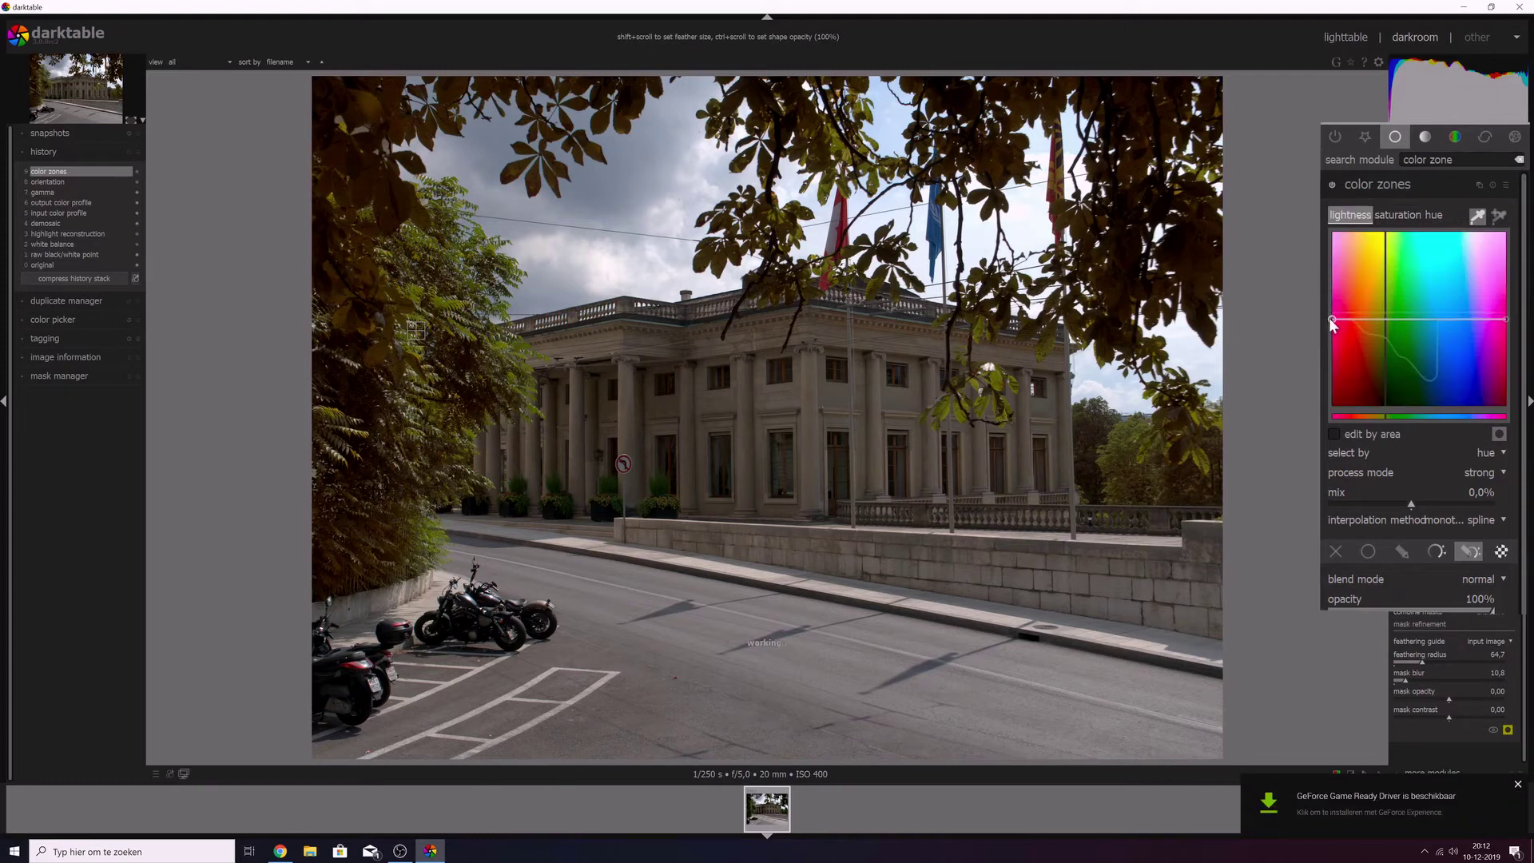
scroll(1327, 315, "up", 2)
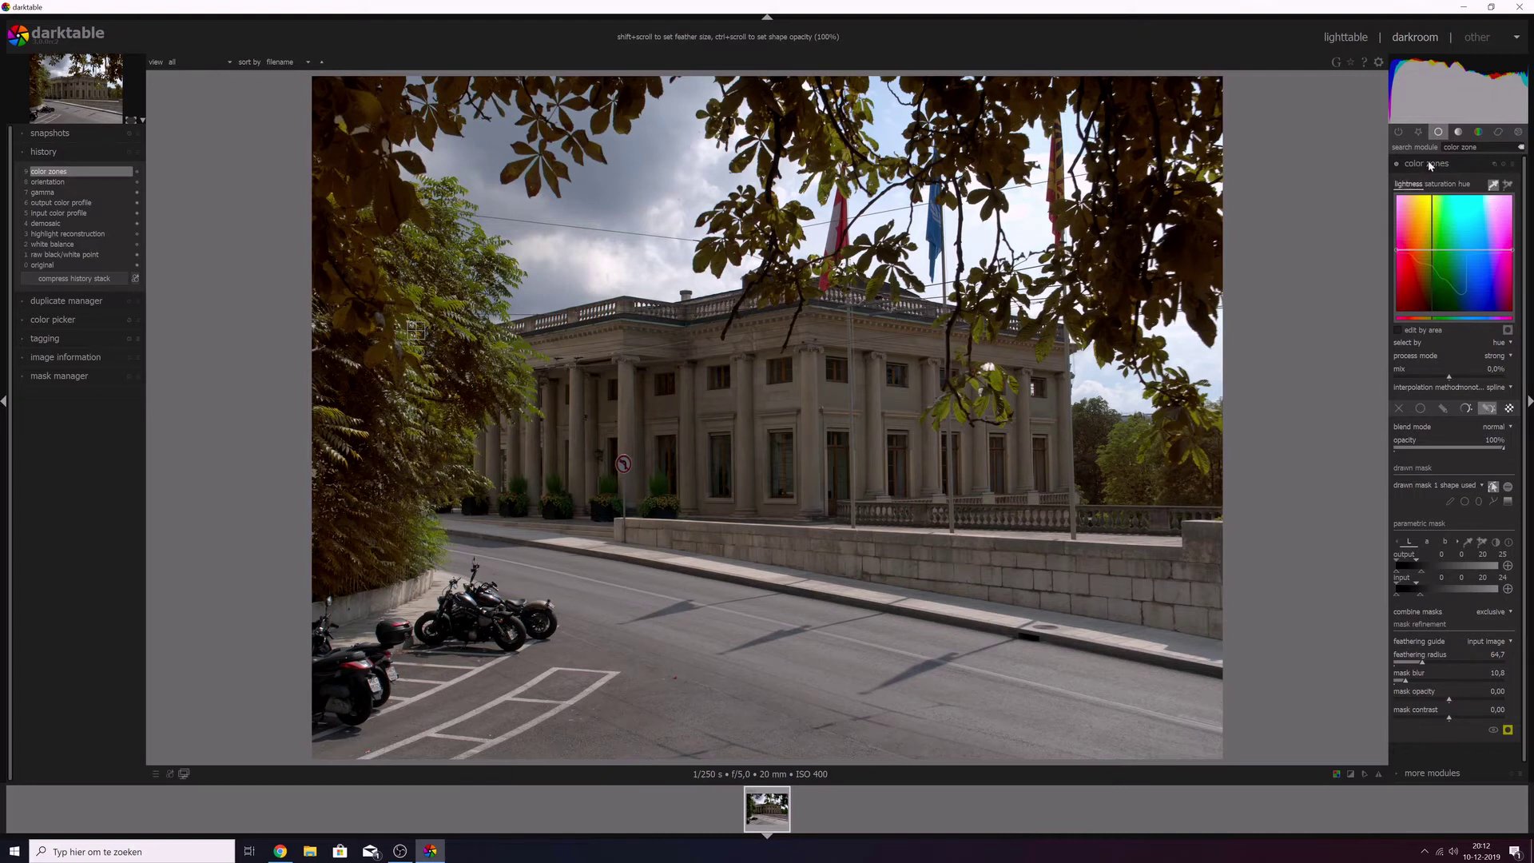
Step: Enable exposure with a parametric mask whose output lower marker is raised to 130 for the sky
key("ctrl+a")
type("exposur")
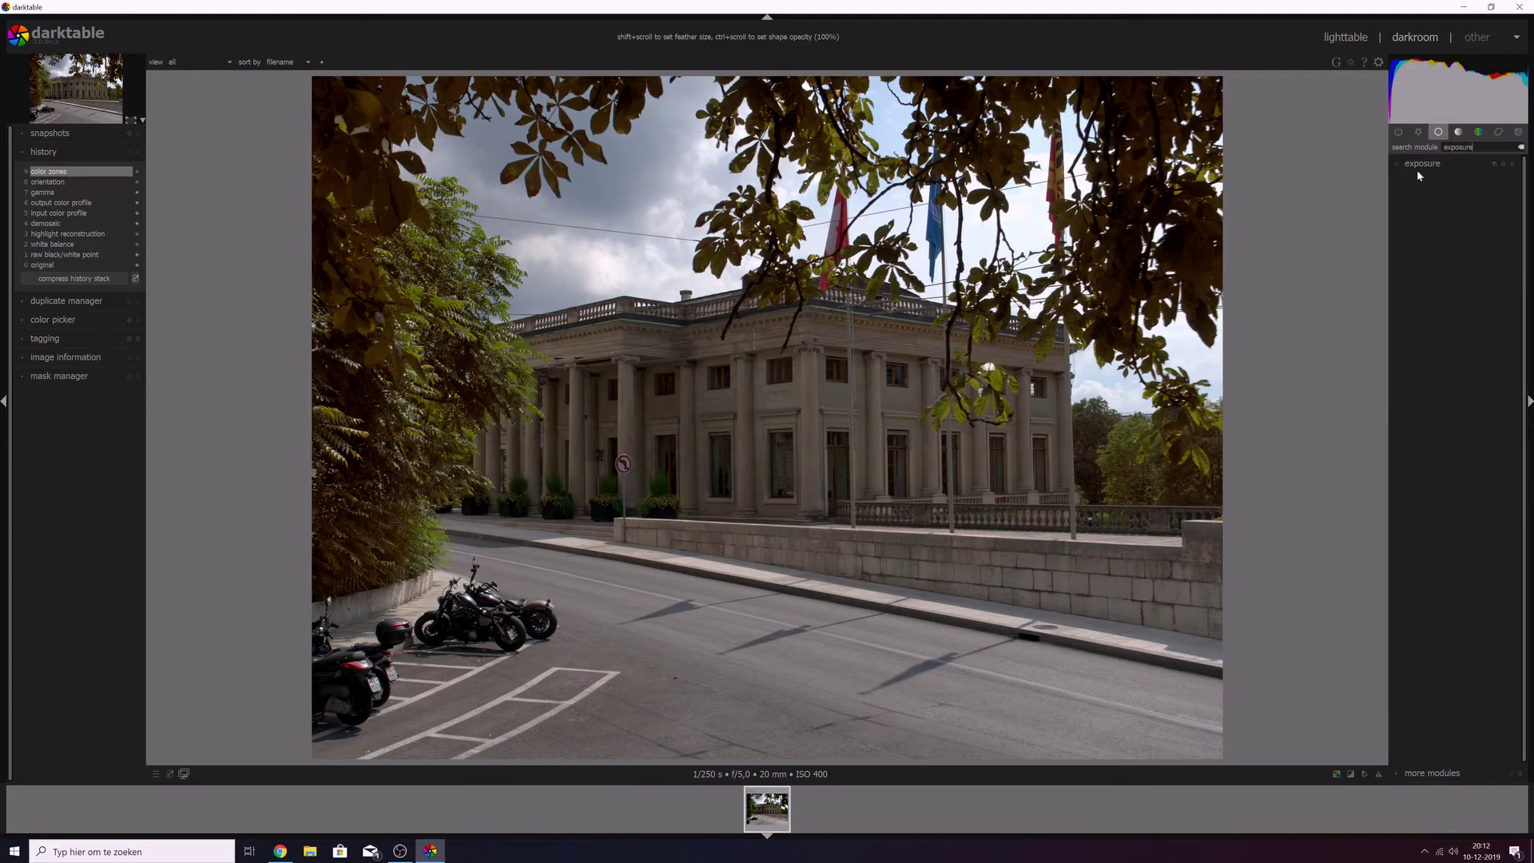
left_click(1396, 165)
left_click(1421, 164)
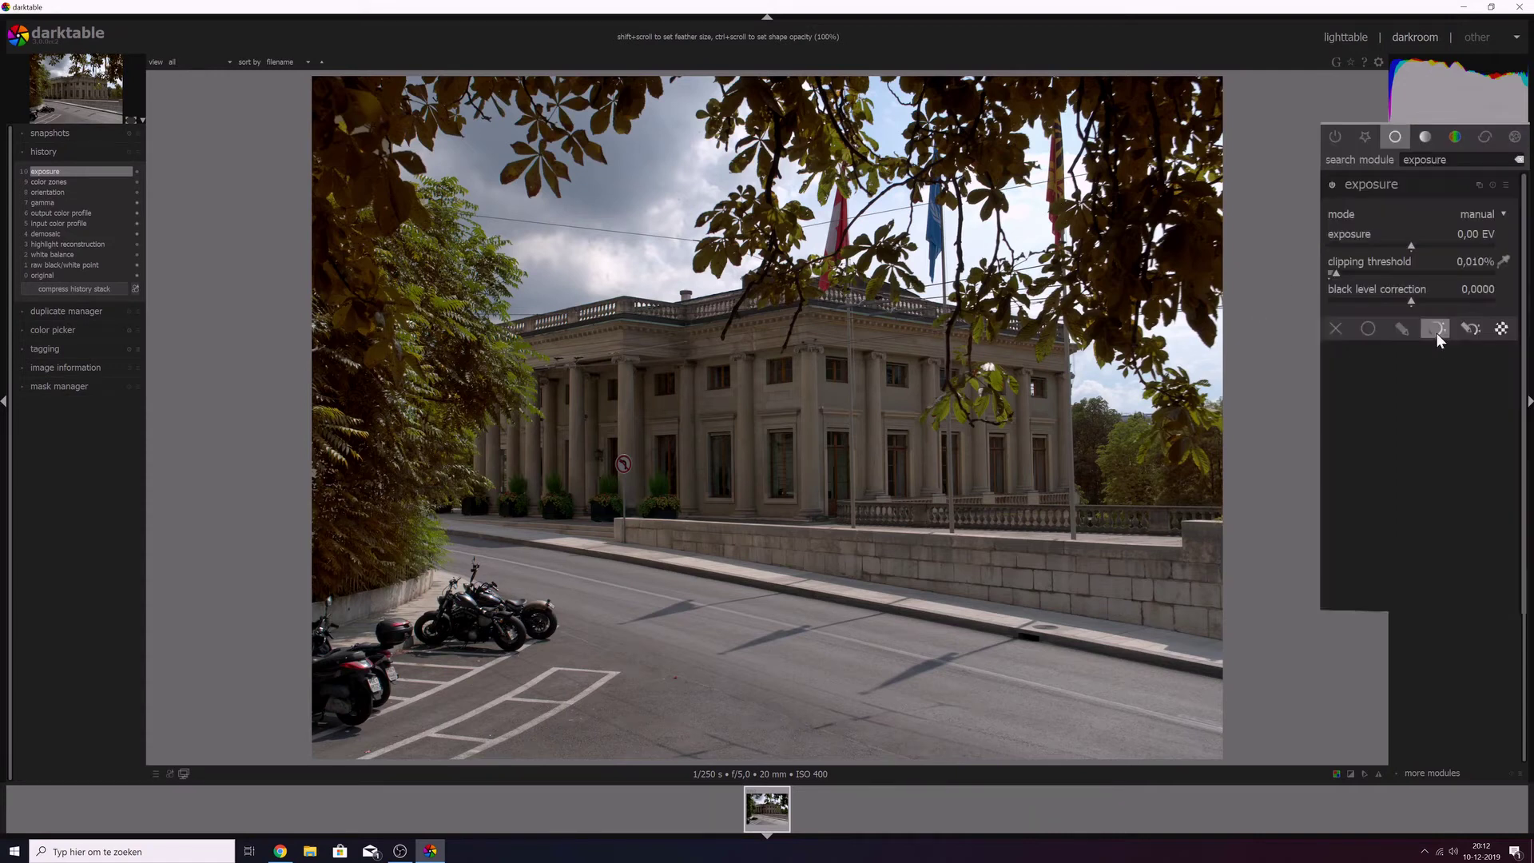
left_click(1468, 260)
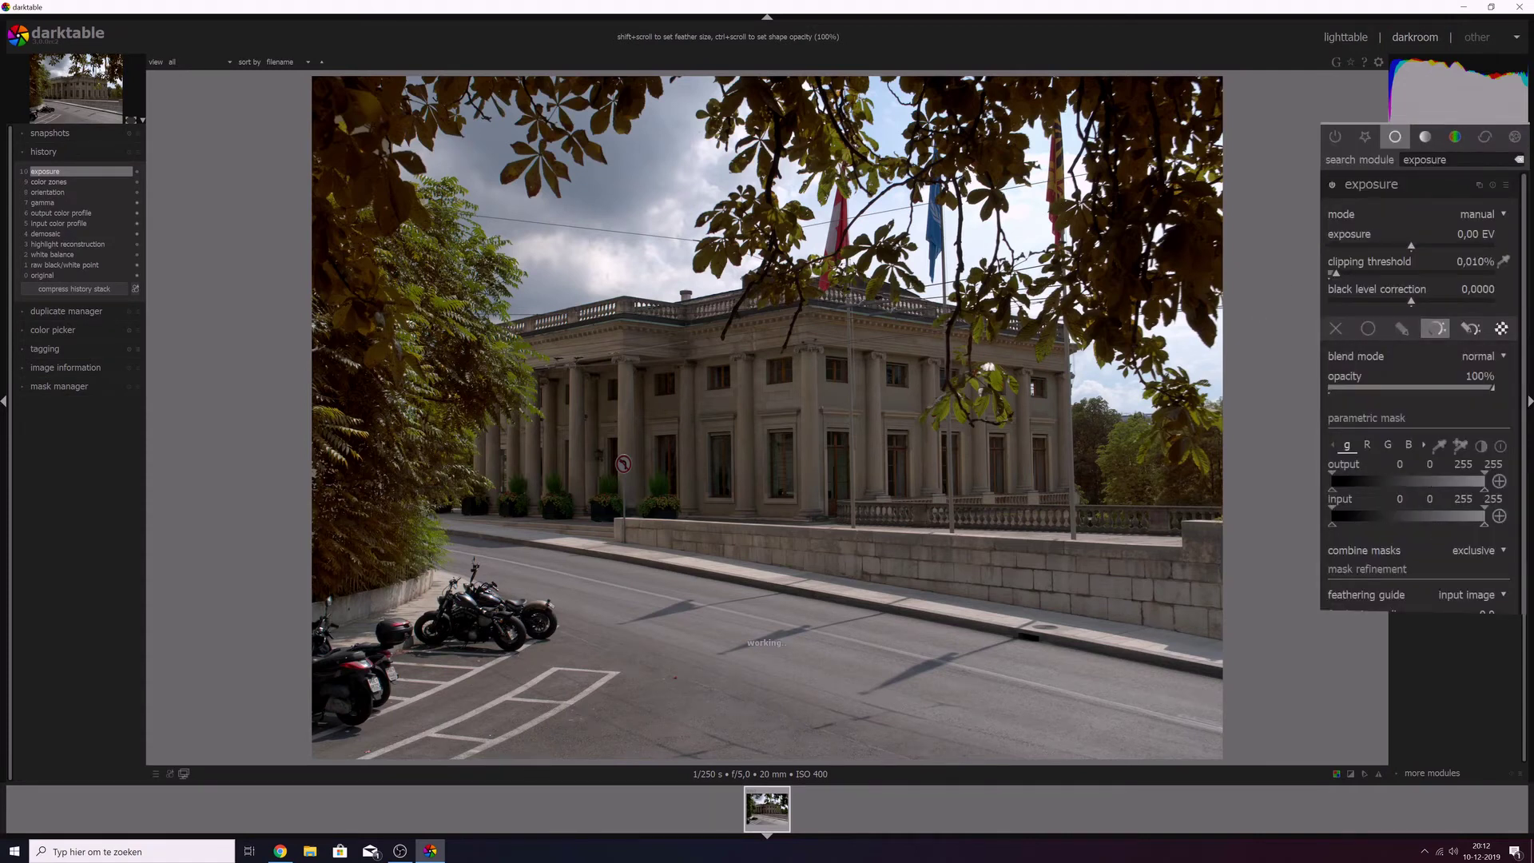
key("m")
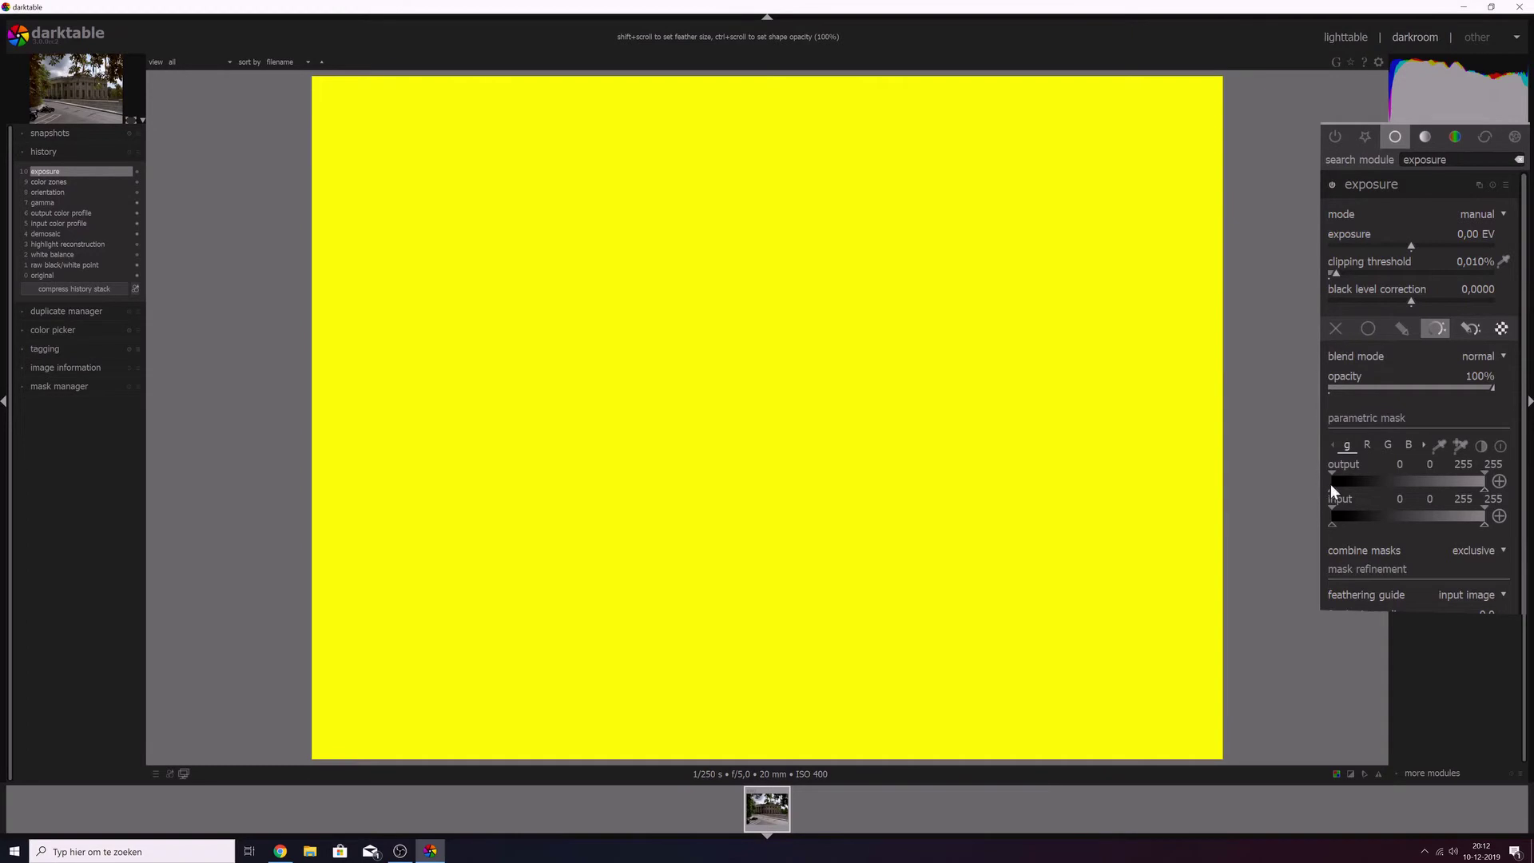
mouse_move(1331, 476)
left_mouse_down()
mouse_move(1409, 475)
mouse_move(1412, 495)
mouse_move(1371, 525)
mouse_move(1389, 489)
left_mouse_up()
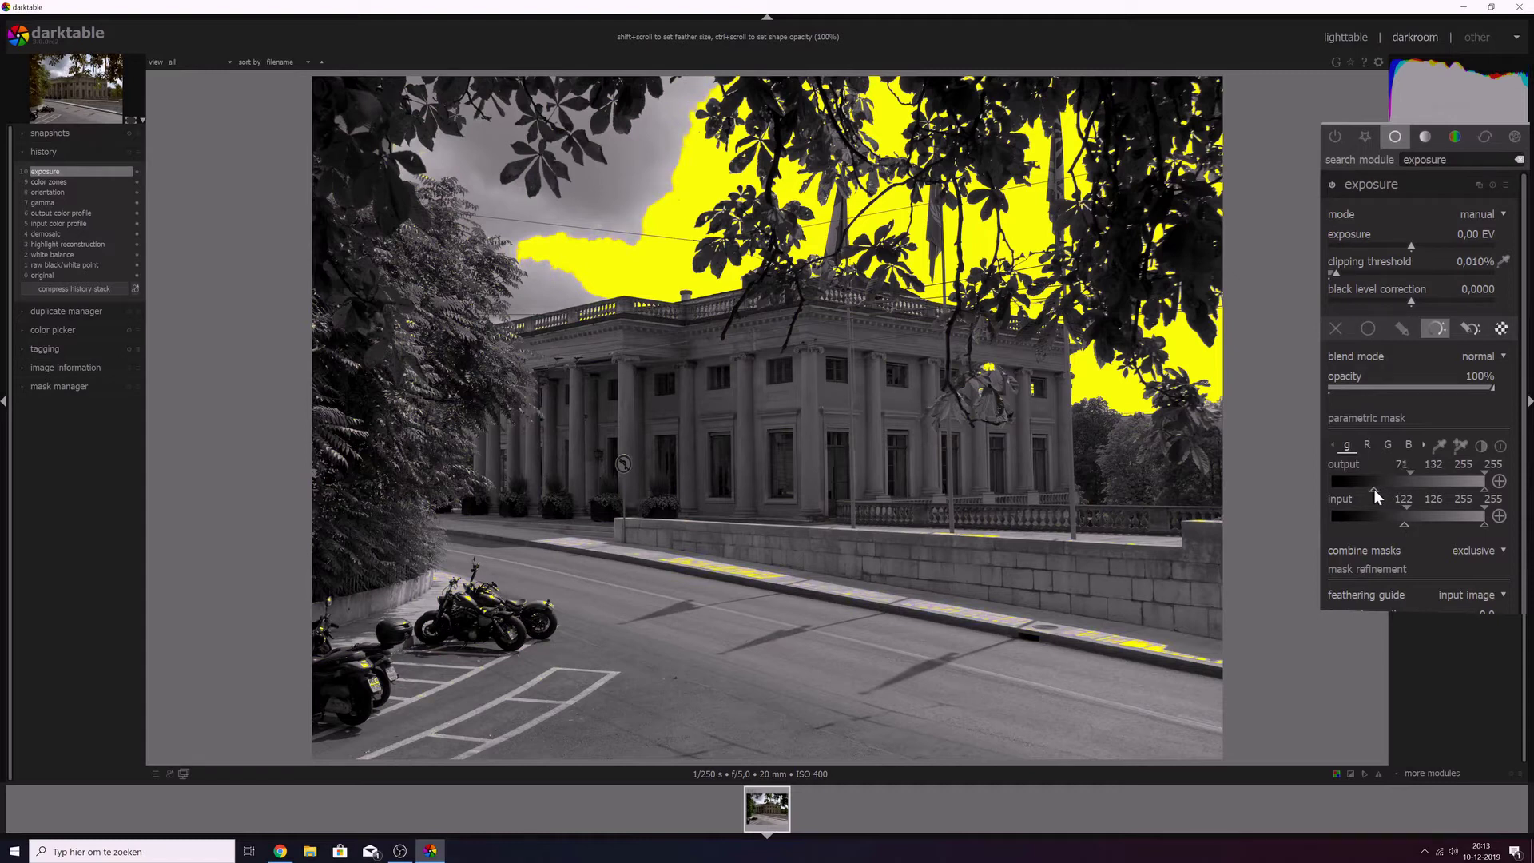
Step: Widen the exposure mask's input brightness range and switch it to drawn & parametric mode
mouse_move(1407, 532)
left_mouse_down()
mouse_move(1387, 531)
mouse_move(1404, 506)
mouse_move(1389, 510)
mouse_move(1394, 472)
mouse_move(1350, 474)
left_mouse_up()
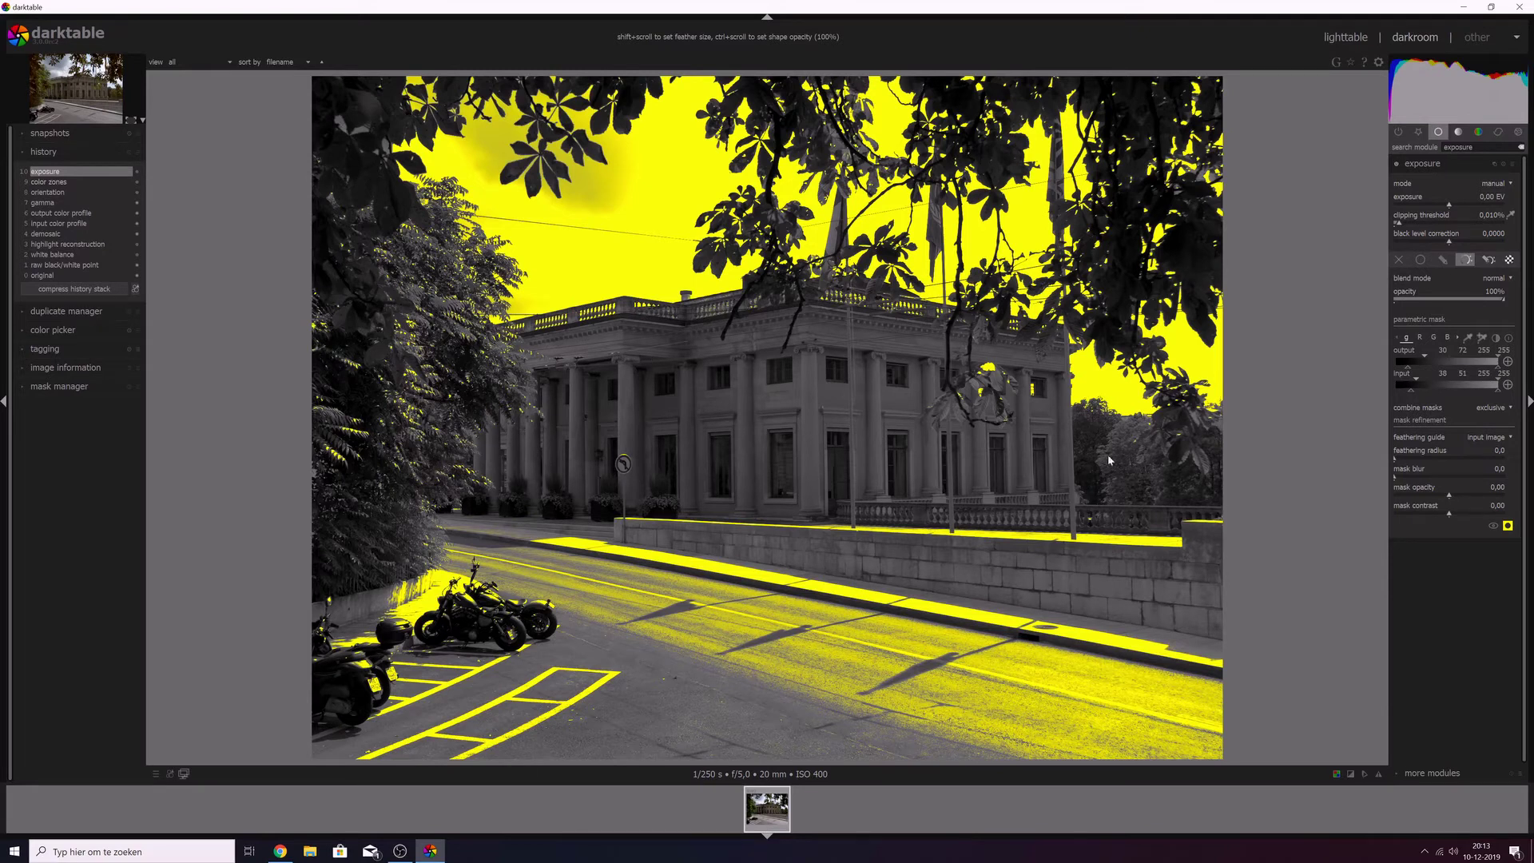
left_click(1488, 262)
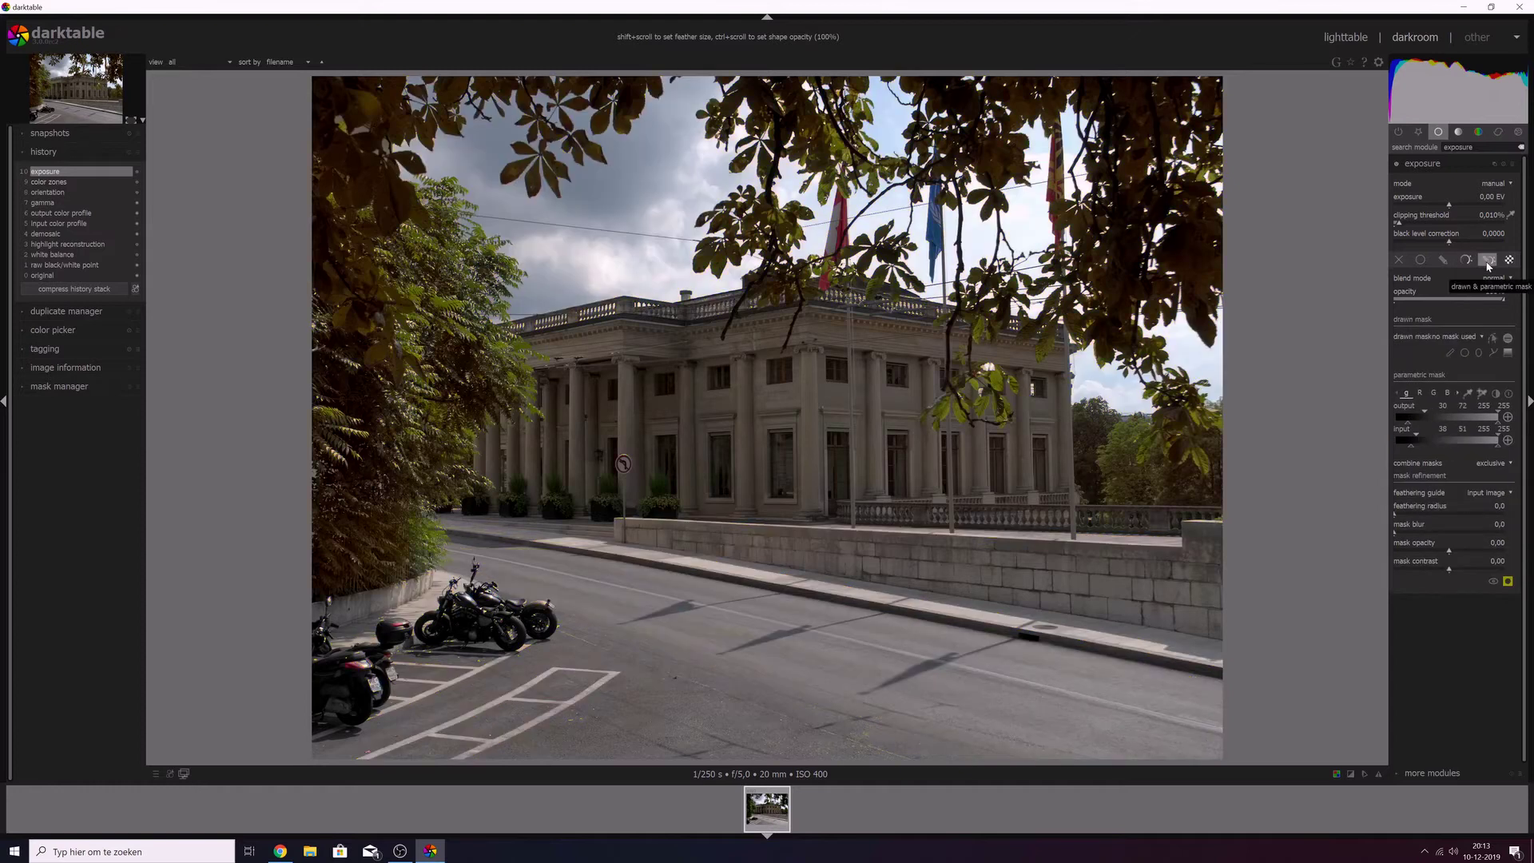
Step: Draw a path shape around the sky, set exposure to -0.84 EV, and toggle it to compare
left_click(1508, 580)
left_click(1494, 353)
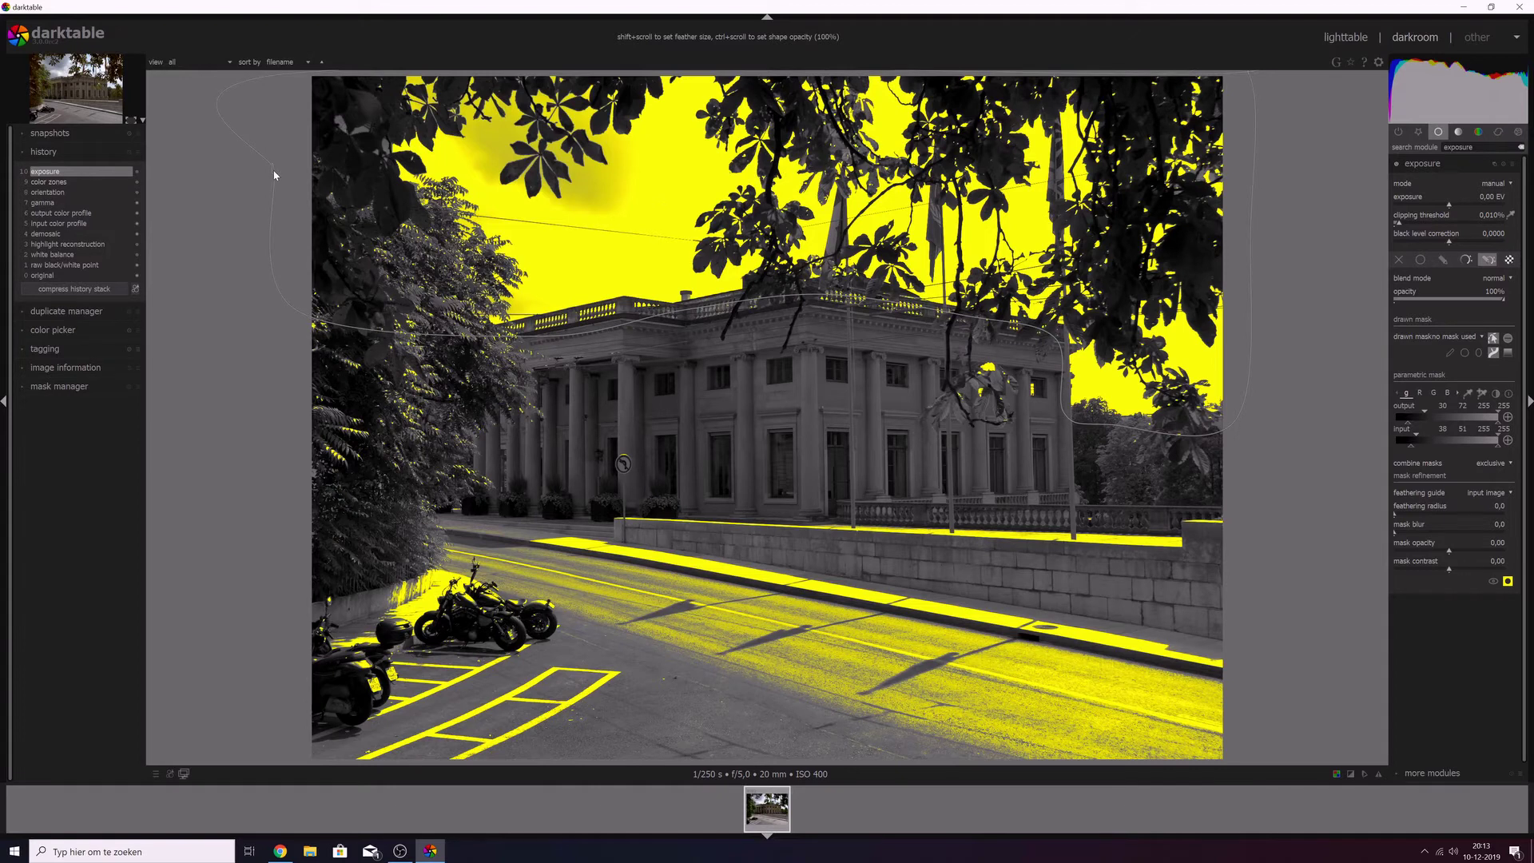
left_click(274, 175)
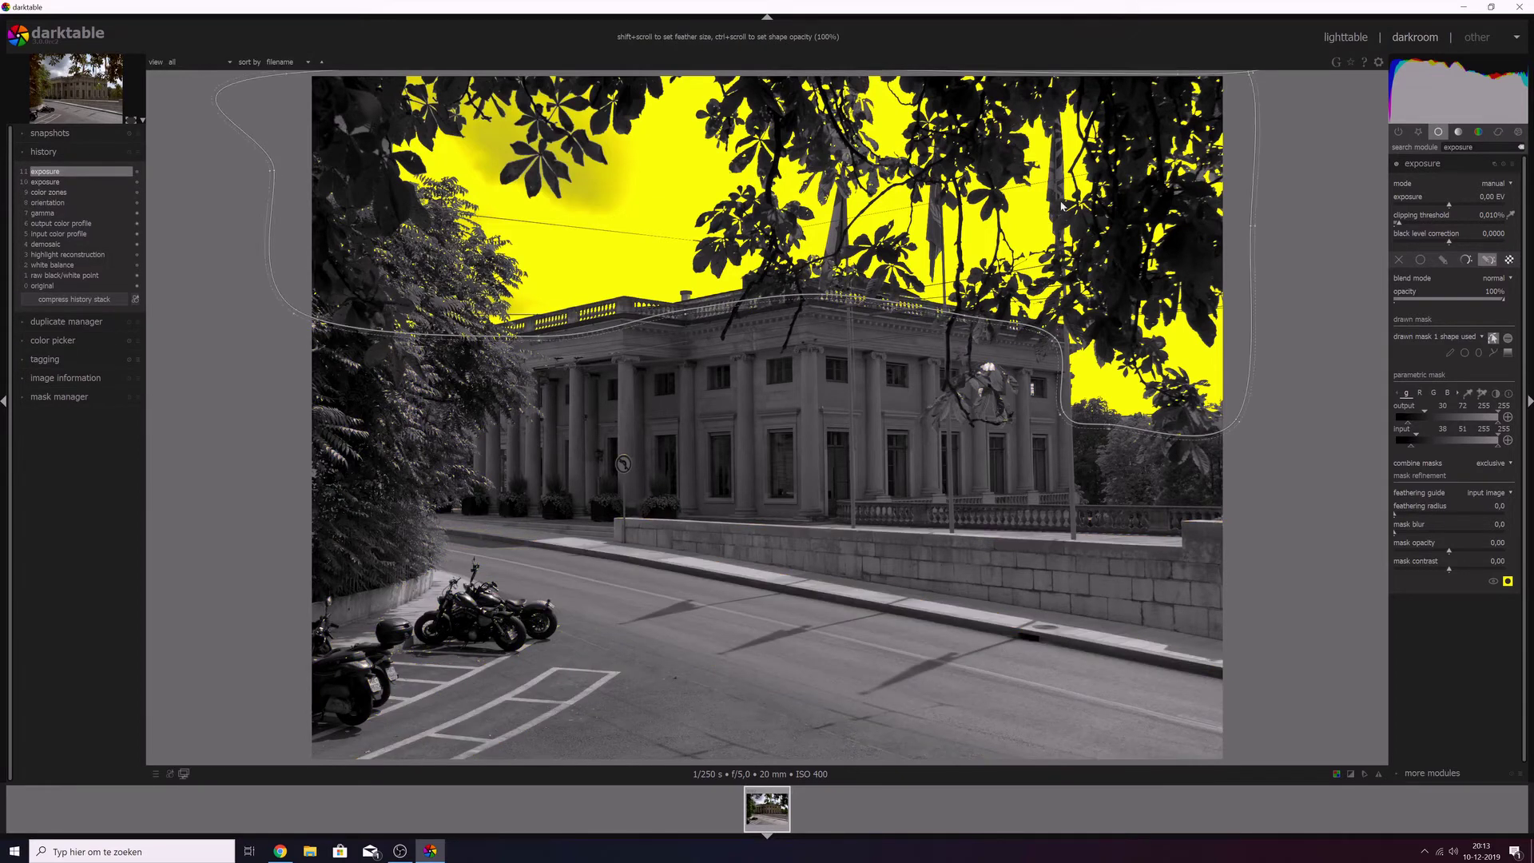
left_click(1508, 581)
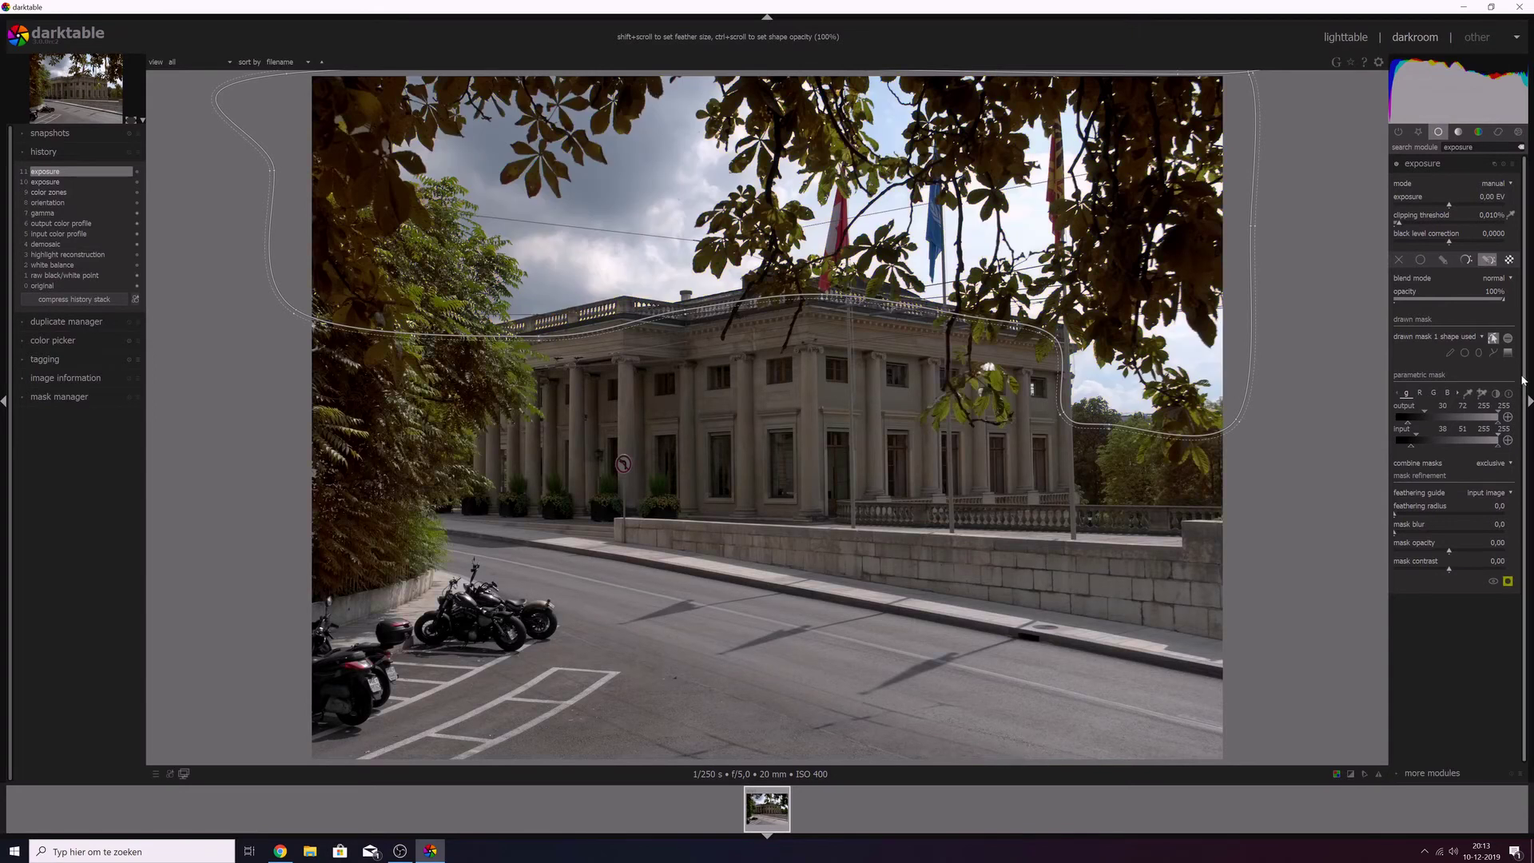
left_click_drag(1451, 206, 1434, 207)
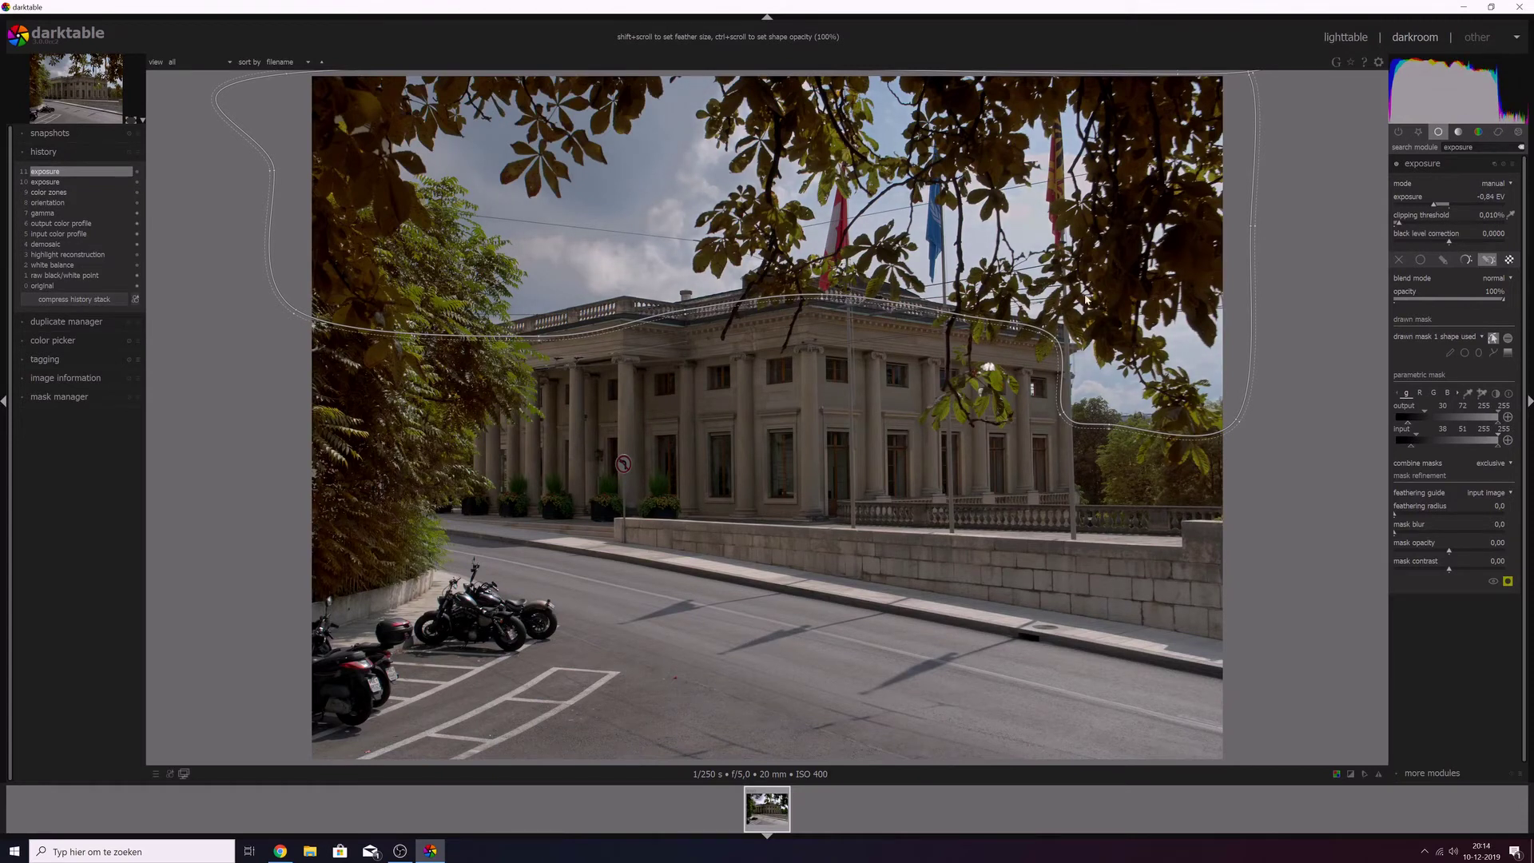
left_click(1396, 167)
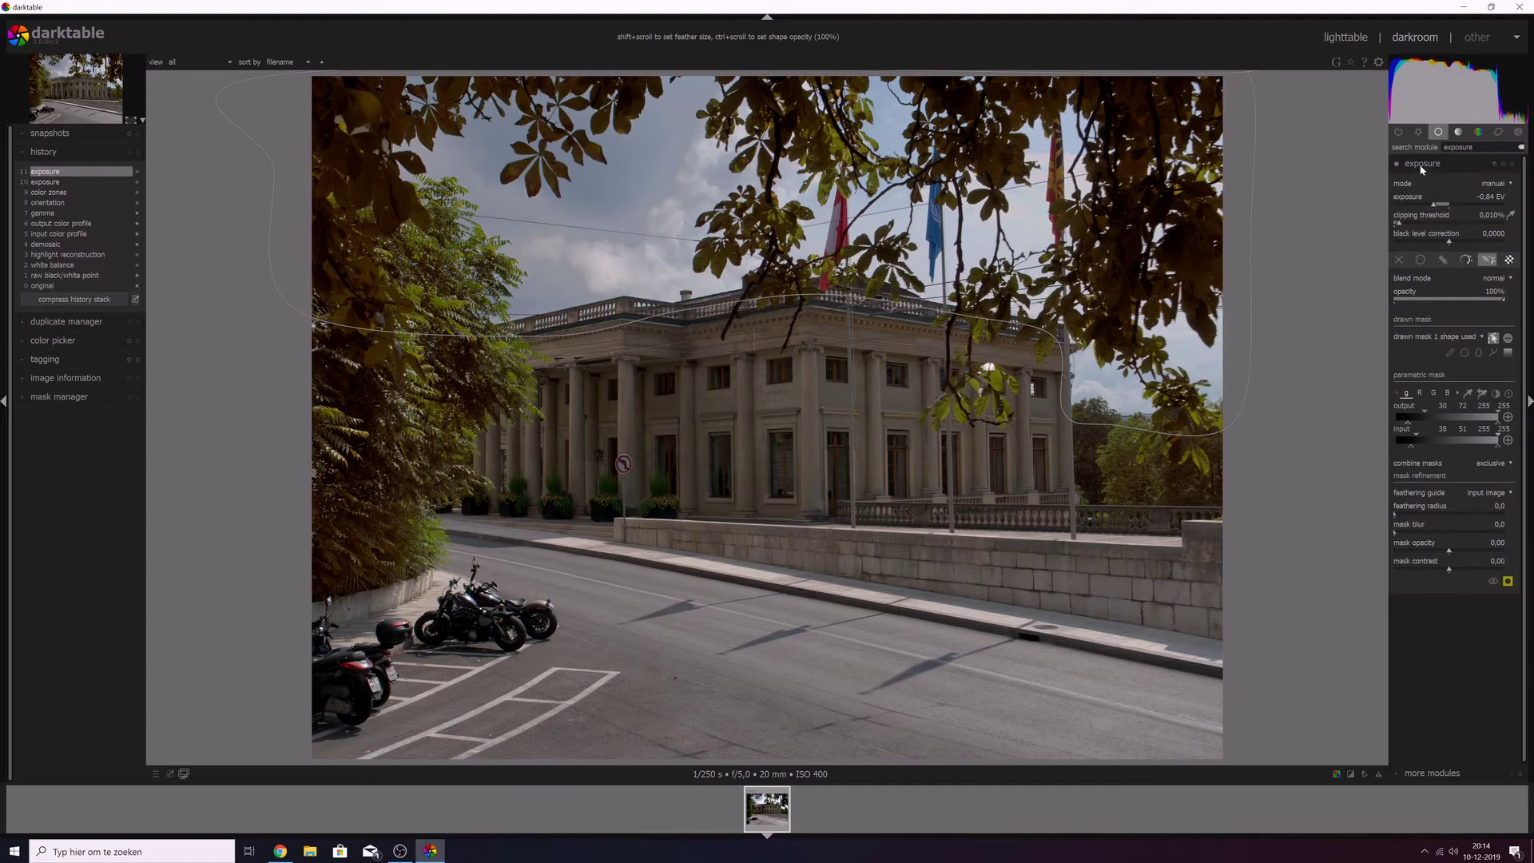
Step: Search for the basic adjustments module and switch it on
left_click(1424, 166)
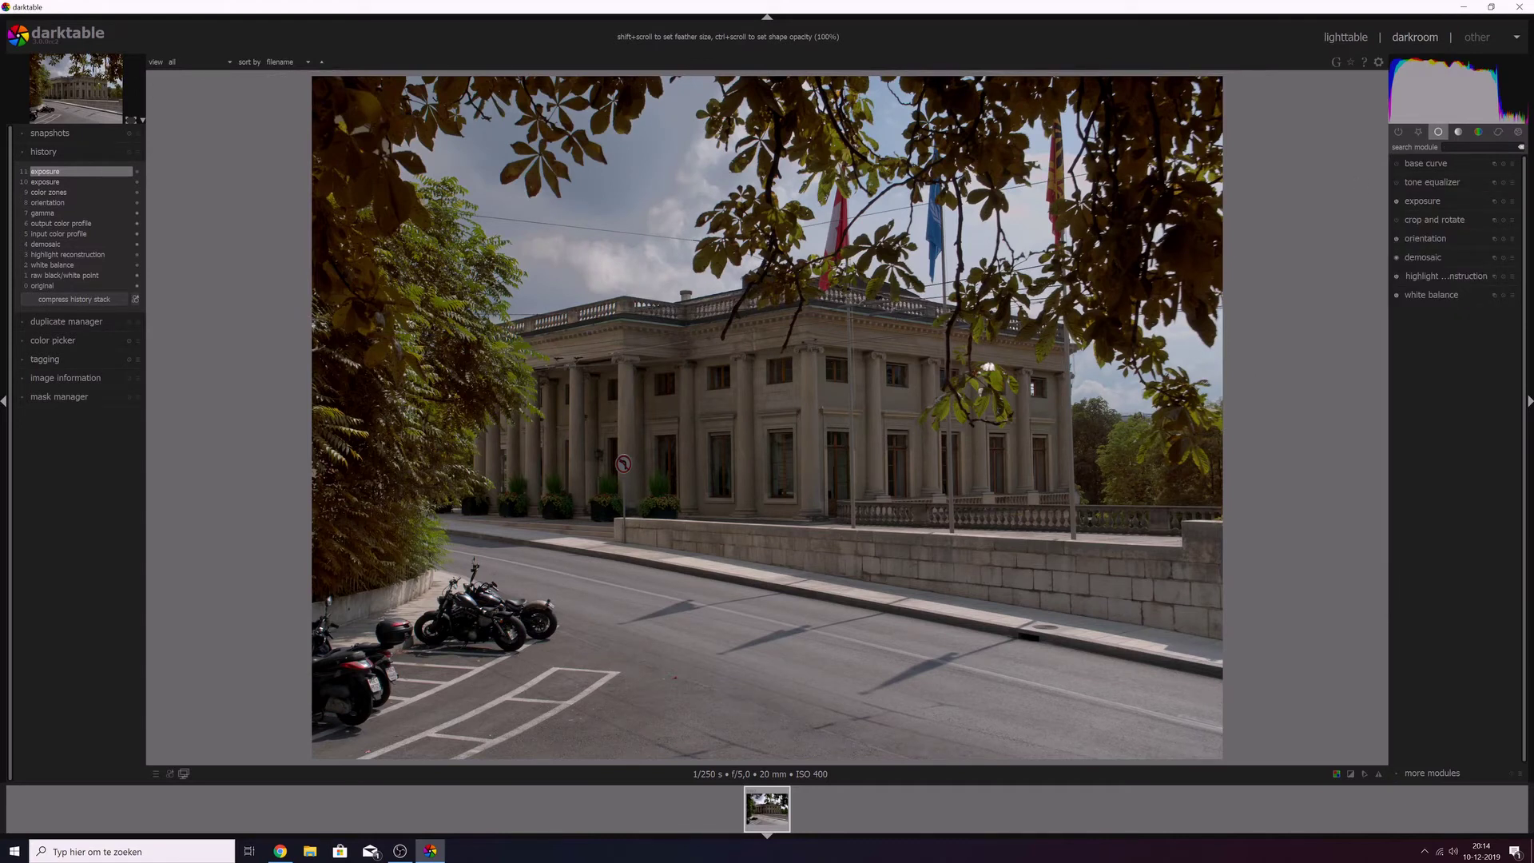
type("basic")
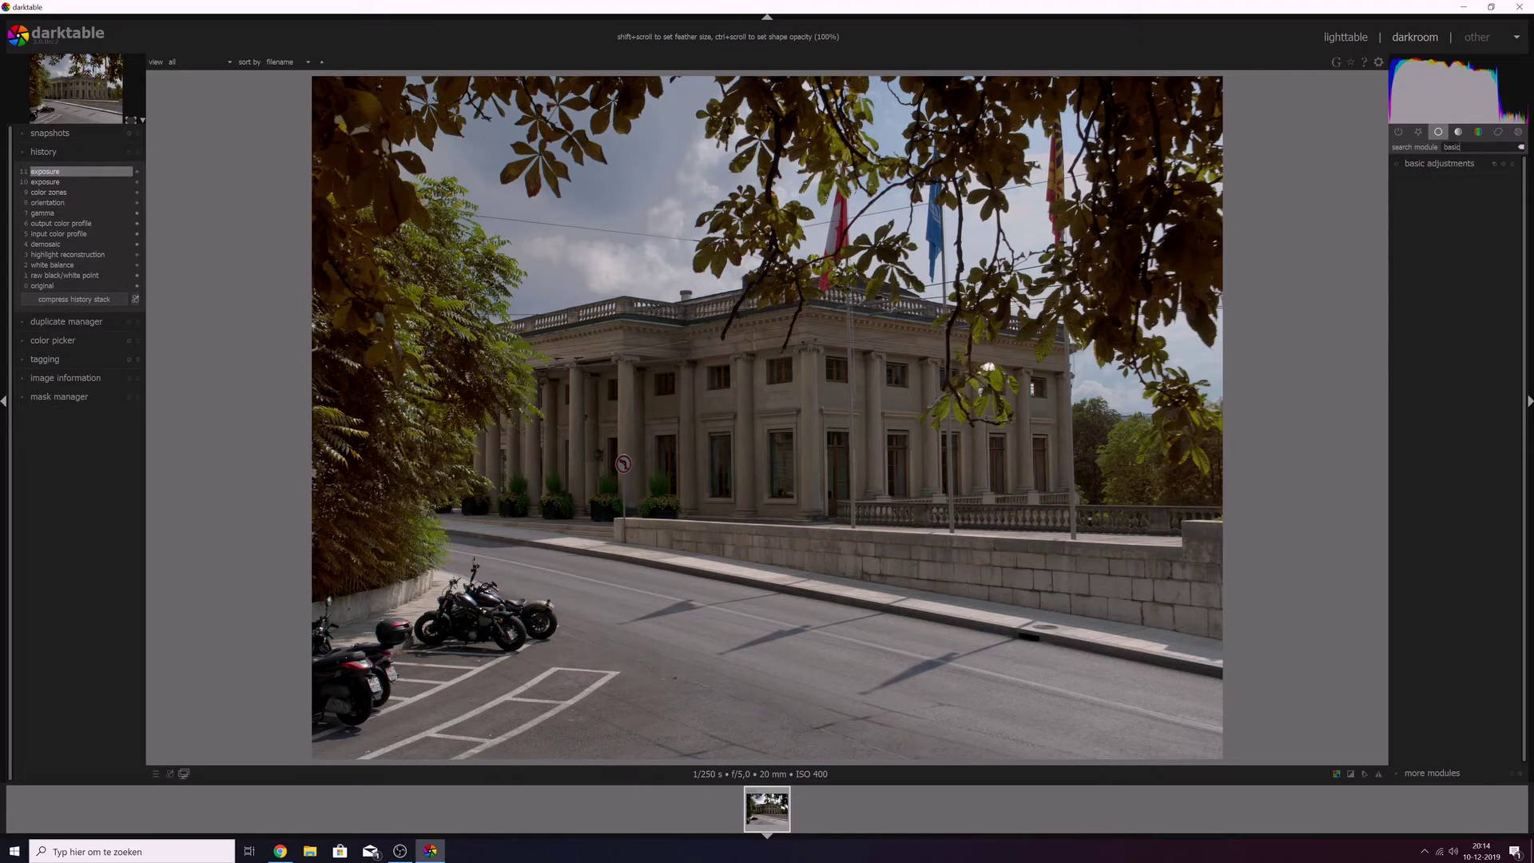
left_click(1434, 164)
left_click(1396, 166)
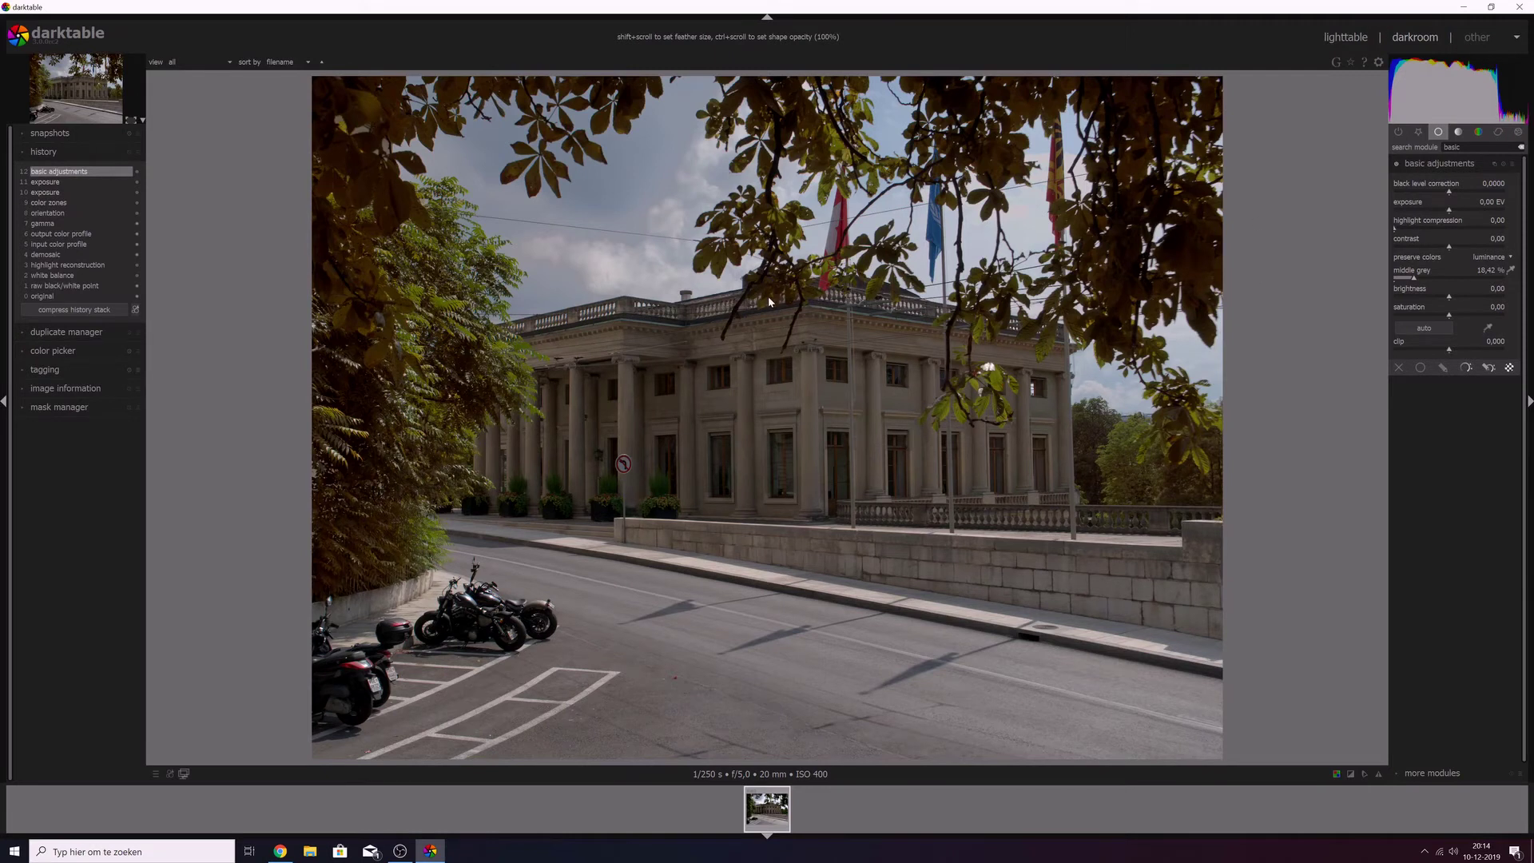
Step: Raise the exposure to about 0.81 EV and lift the black level slightly
scroll(1451, 209, "up", 3)
scroll(1453, 212, "up", 20)
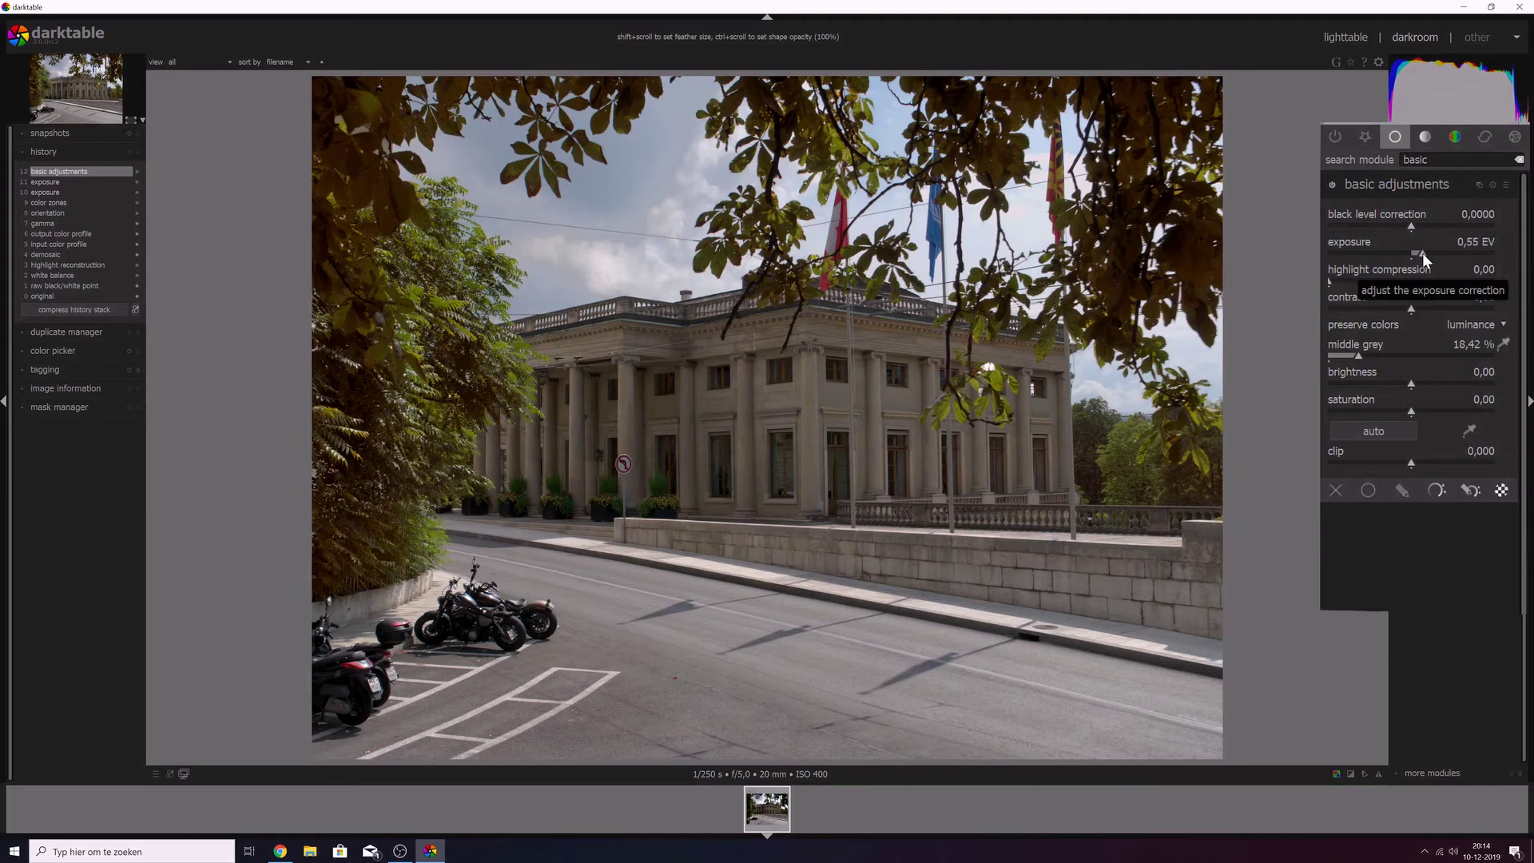
left_click(1422, 252)
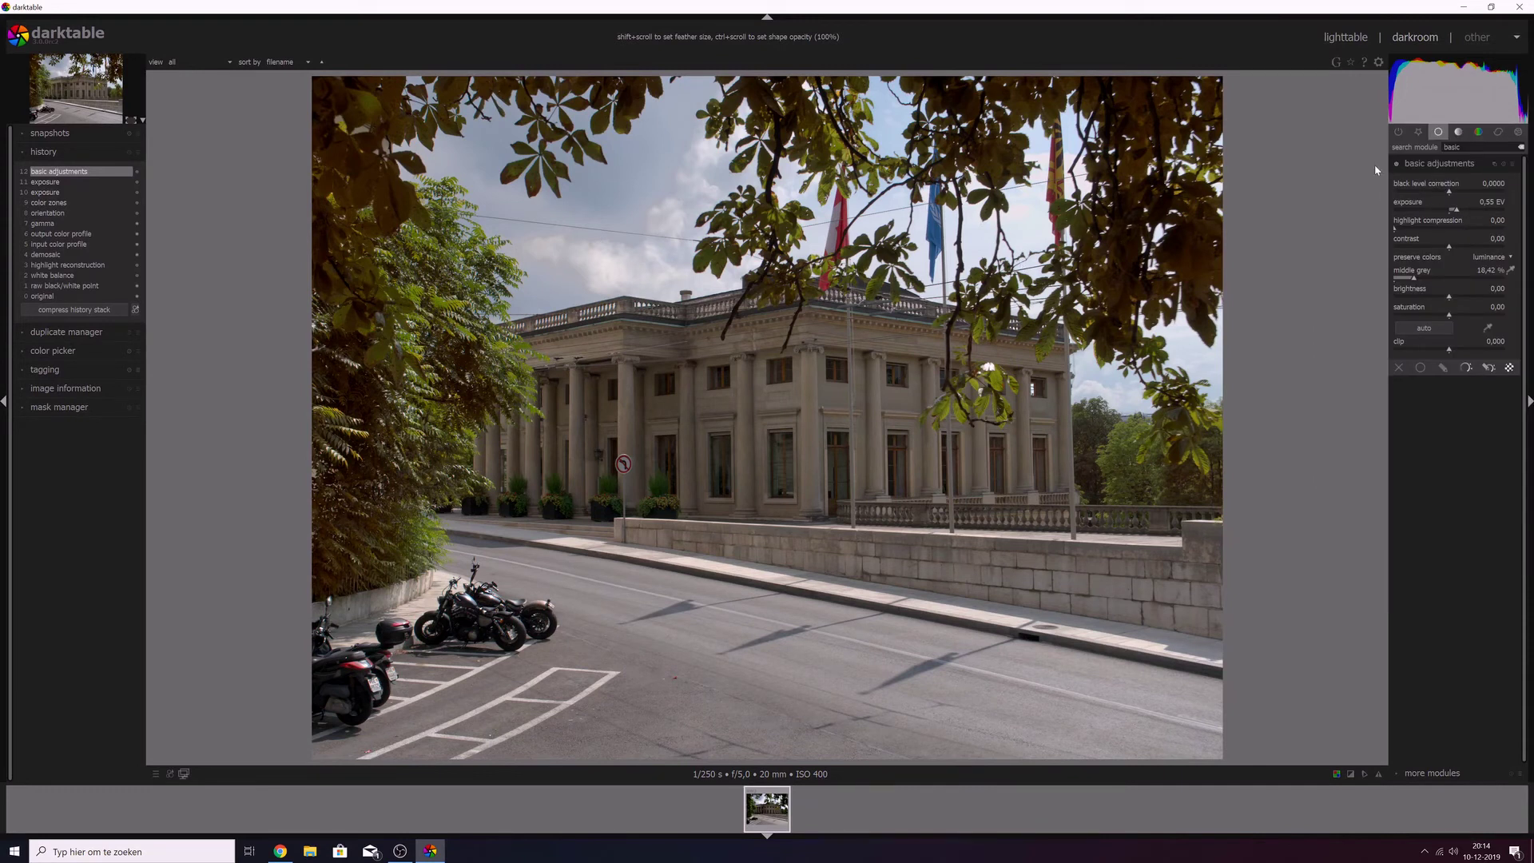
left_click(1459, 209)
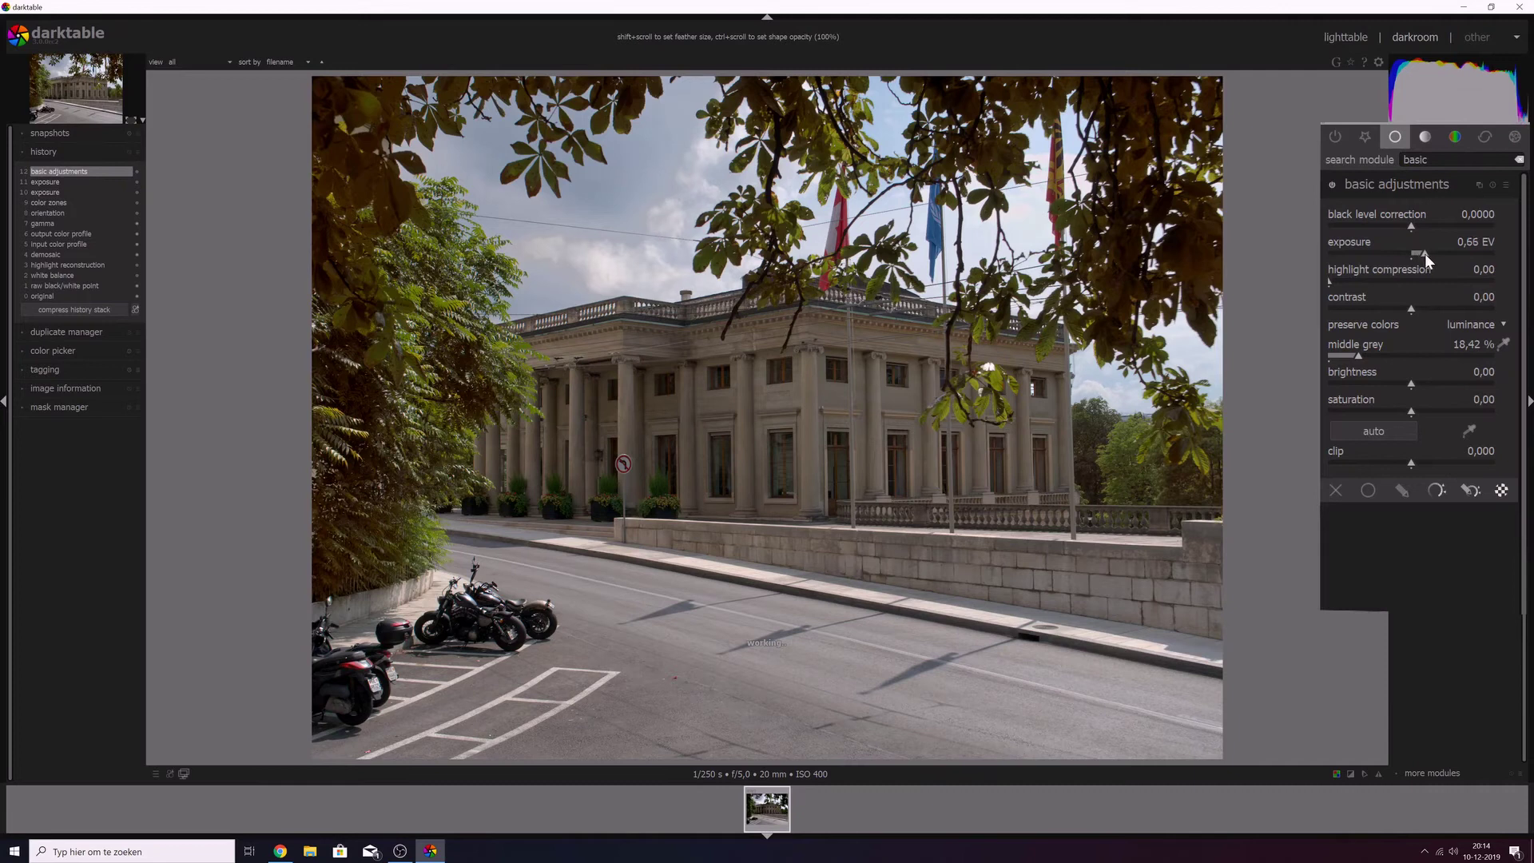
left_click_drag(1427, 252, 1427, 250)
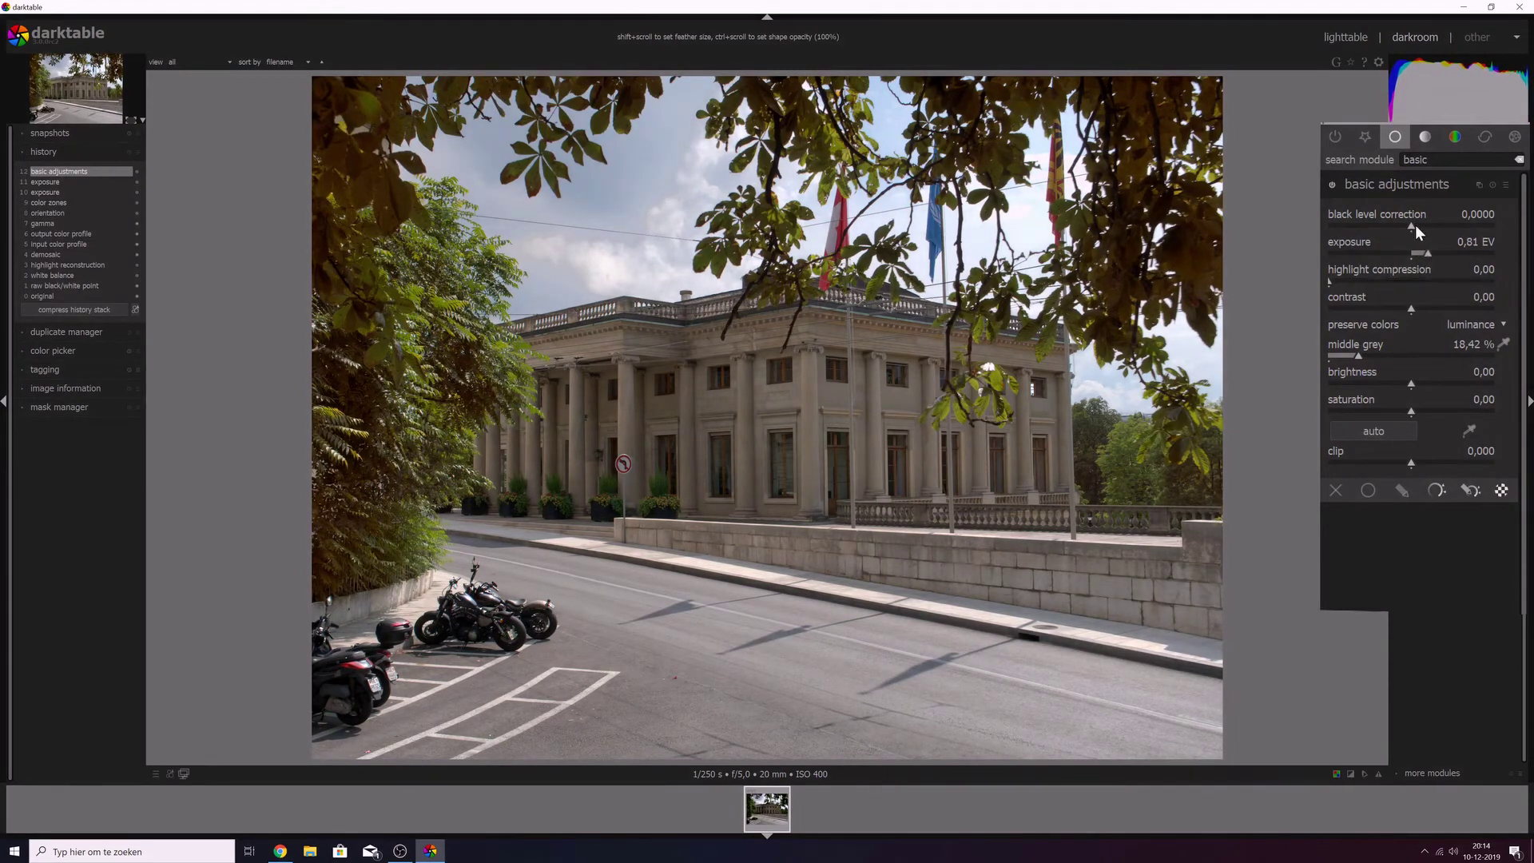
left_click(1413, 227)
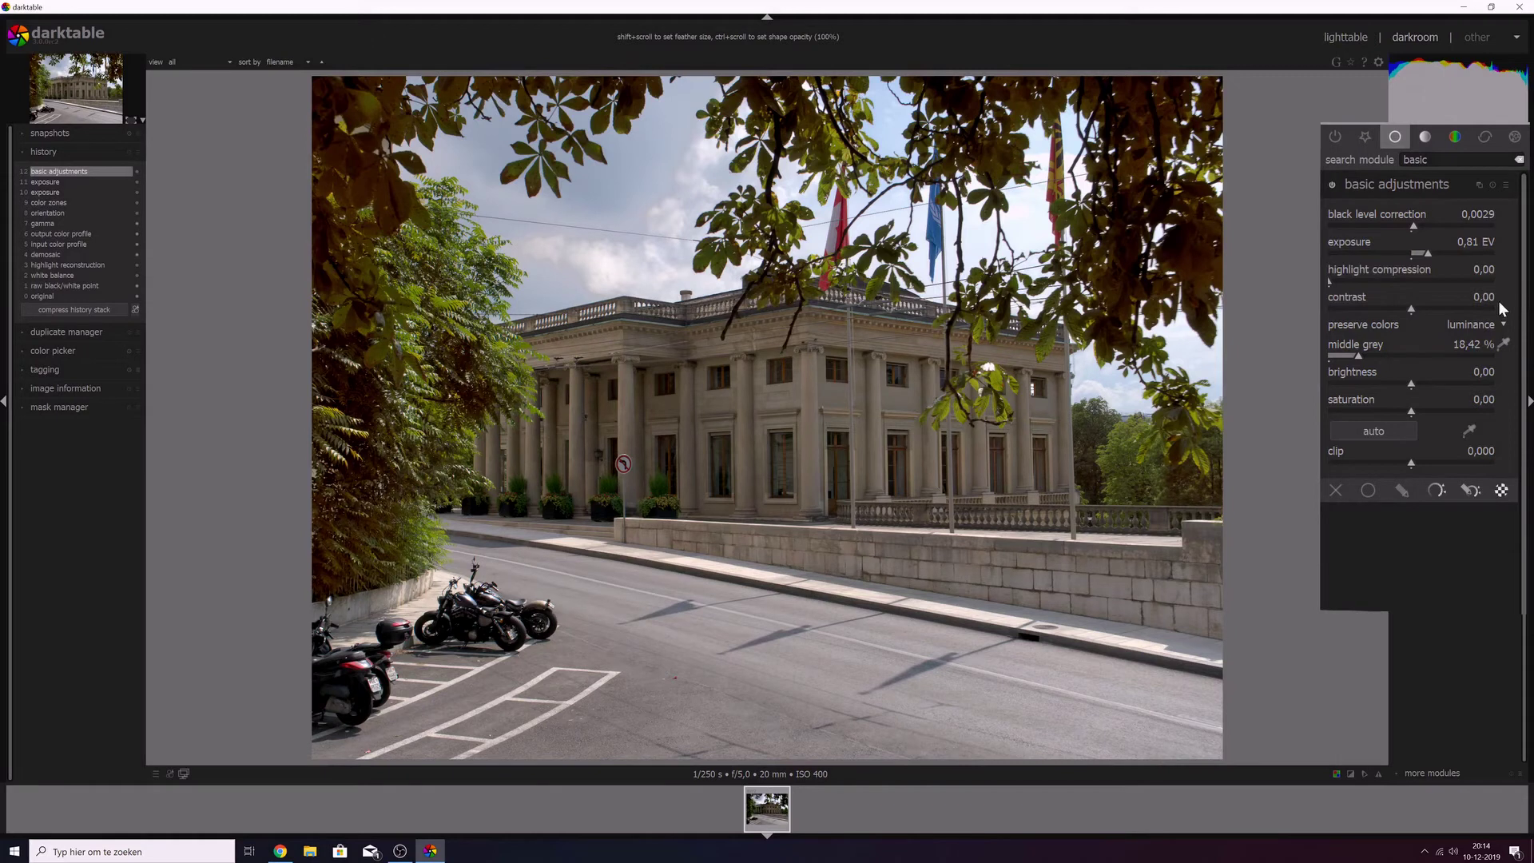
Step: Set contrast to 0.10 and saturation to 0.20 by exact value entry
right_click(1486, 297)
type("0.1")
key("Return")
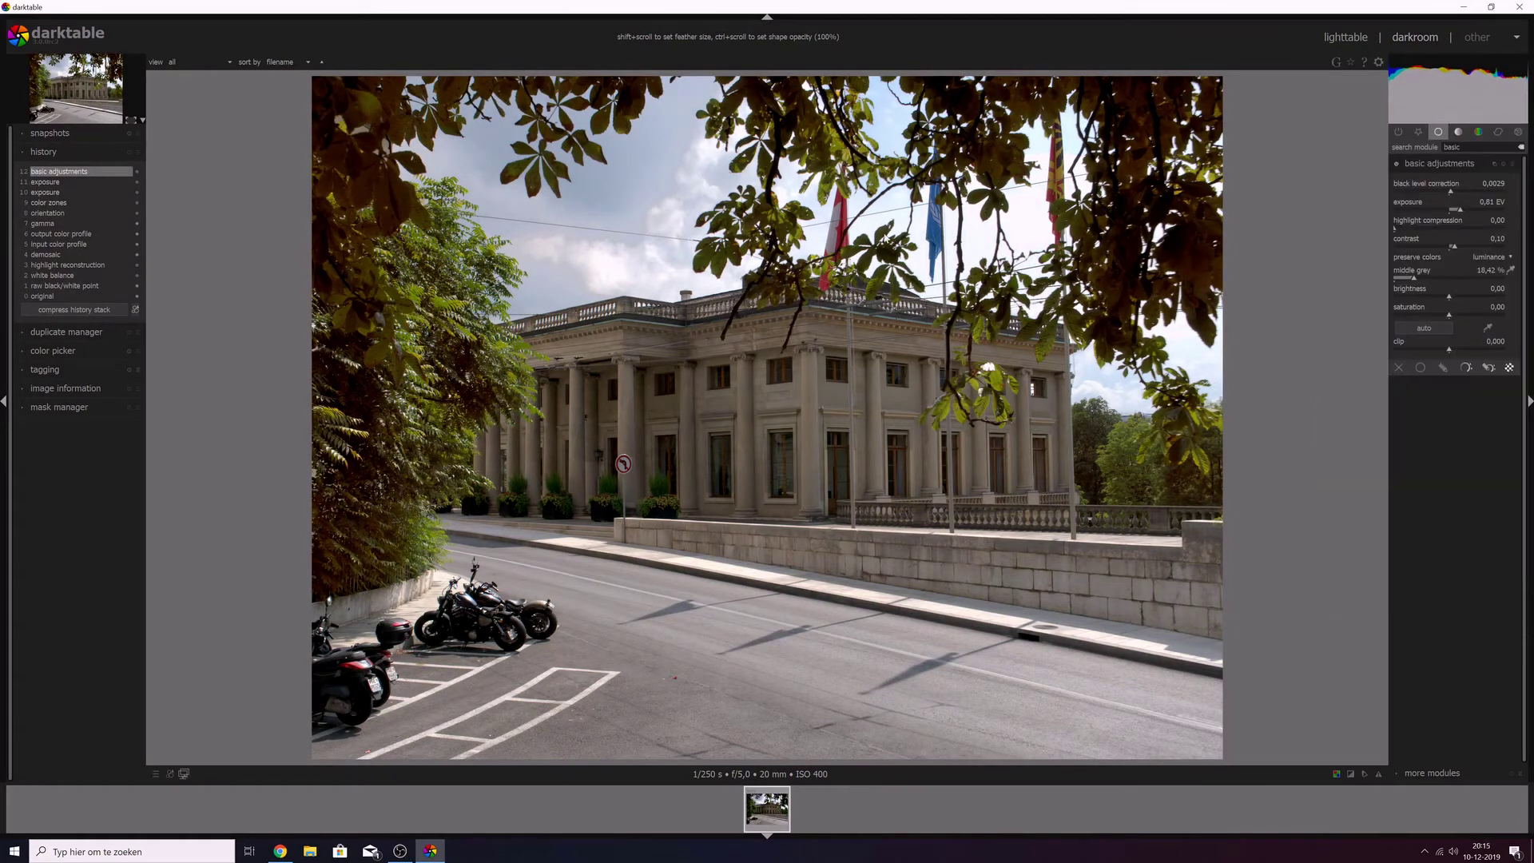
right_click(1502, 310)
type("0.2")
key("Return")
Step: Enable perspective correction and auto-fit it to vertical and horizontal lines
left_click(1433, 164)
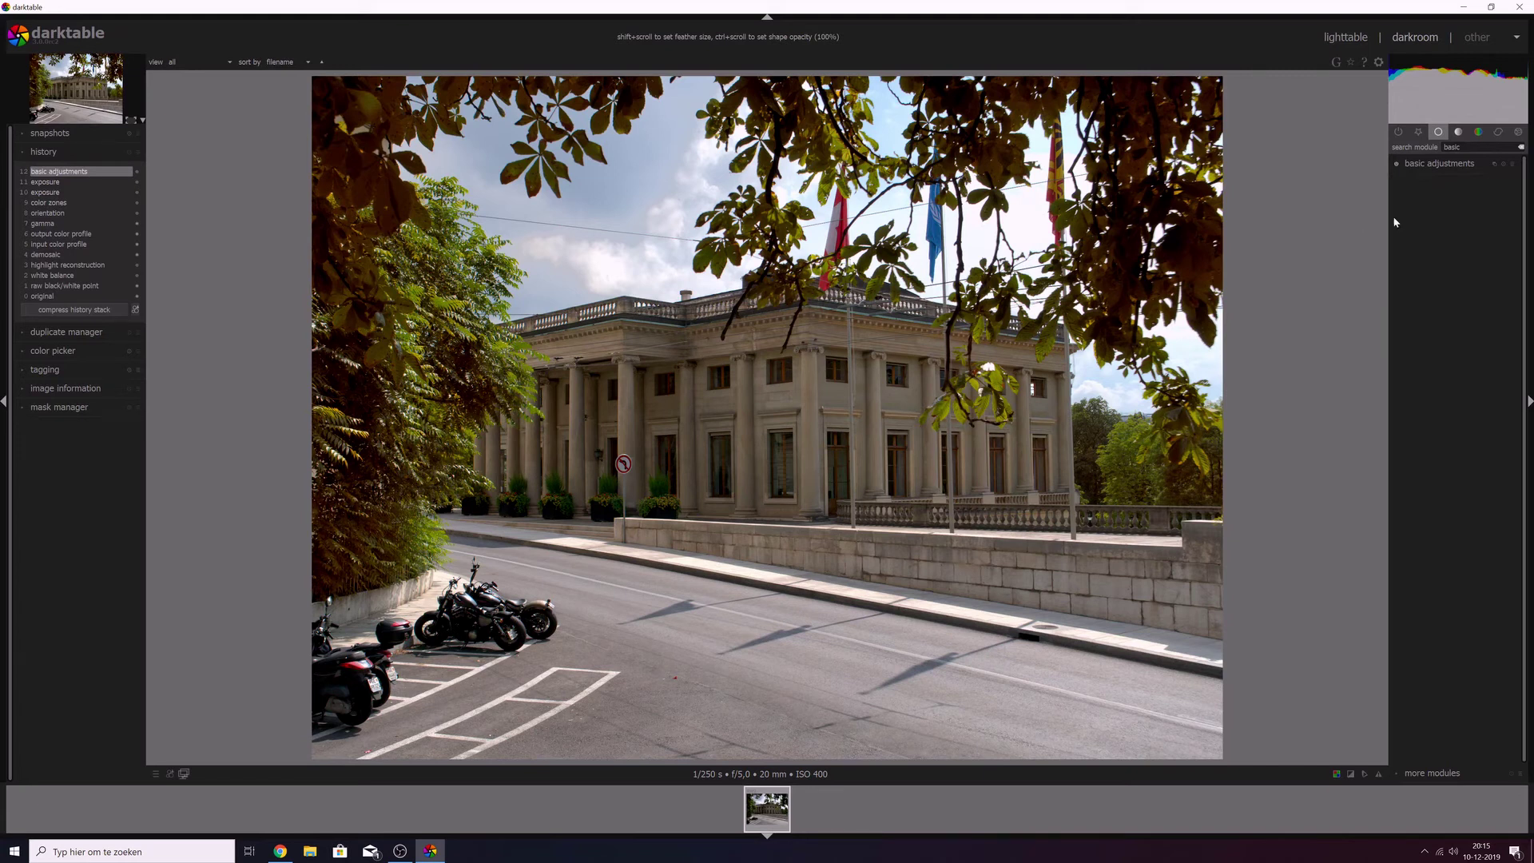
double_click(1452, 147)
type("perspec")
left_click(1422, 166)
left_click(1397, 163)
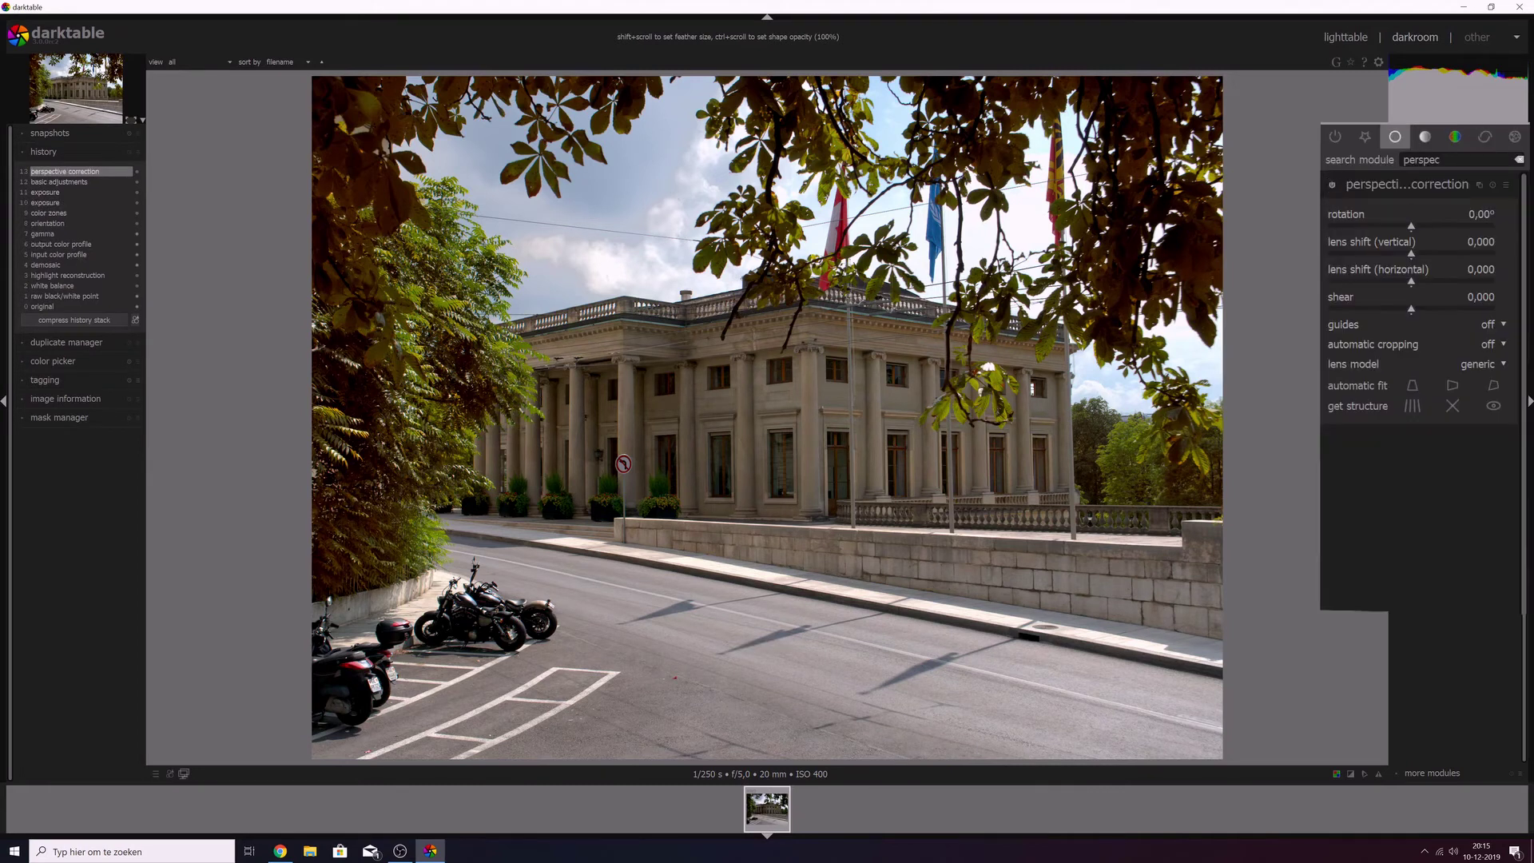
left_click(1413, 385)
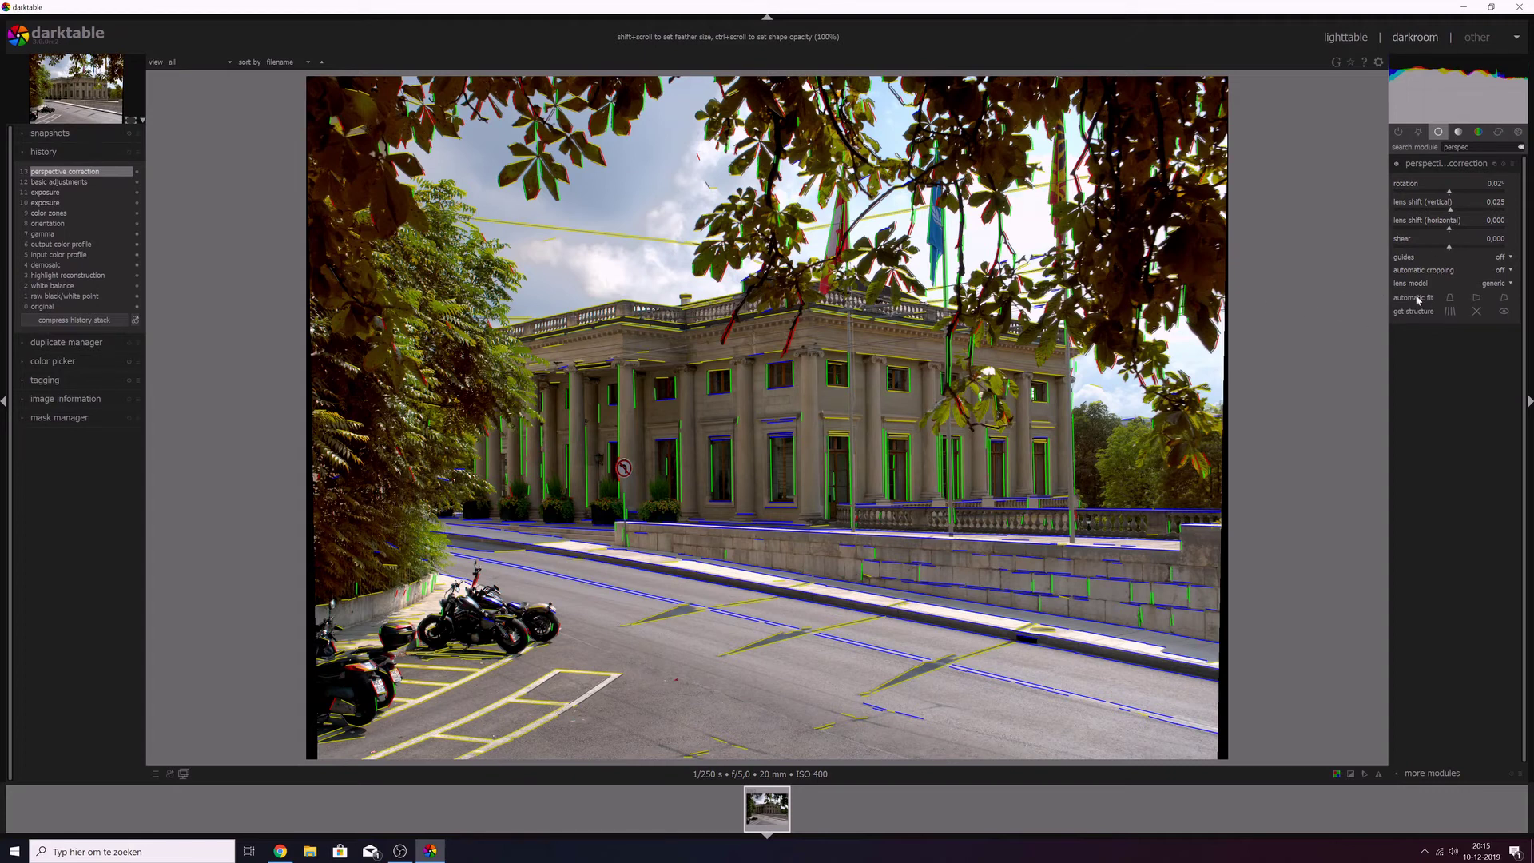
Step: Set automatic cropping to the largest area, after briefly turning it off
left_click(1447, 273)
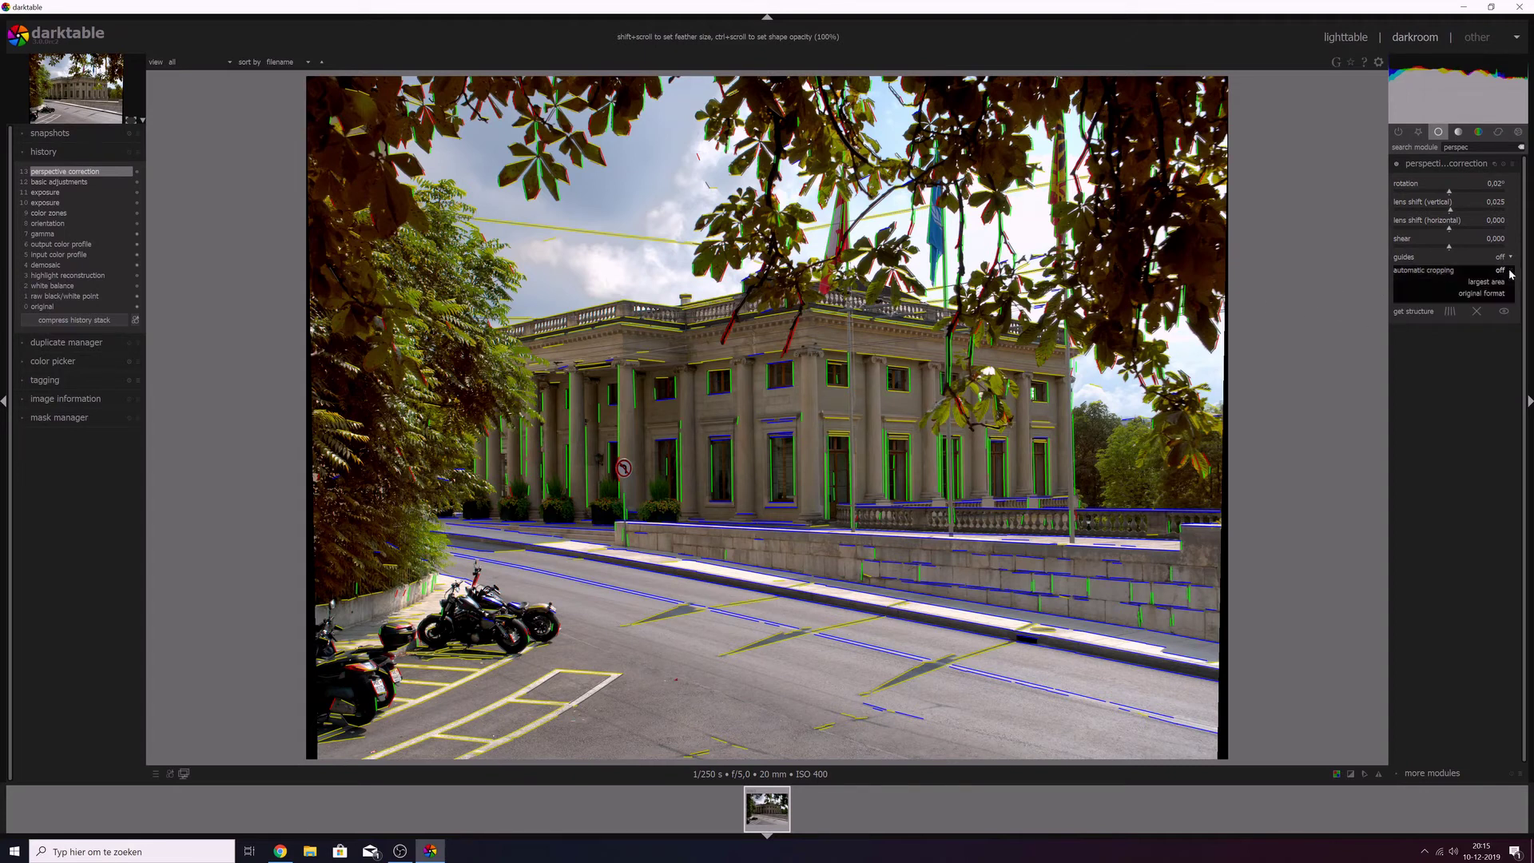
left_click(1496, 290)
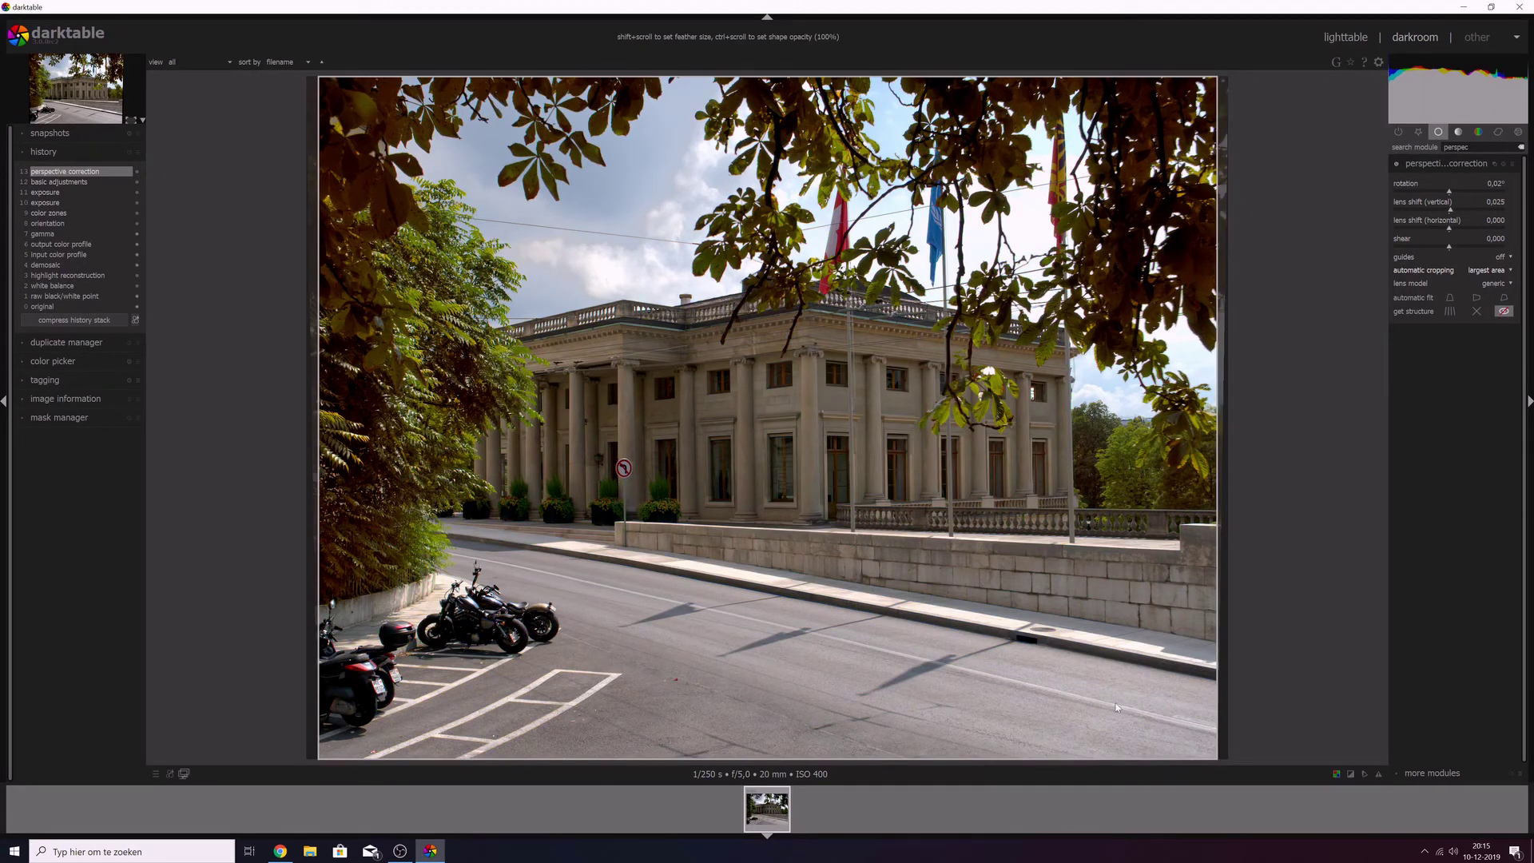
left_click(1470, 270)
left_click(1494, 257)
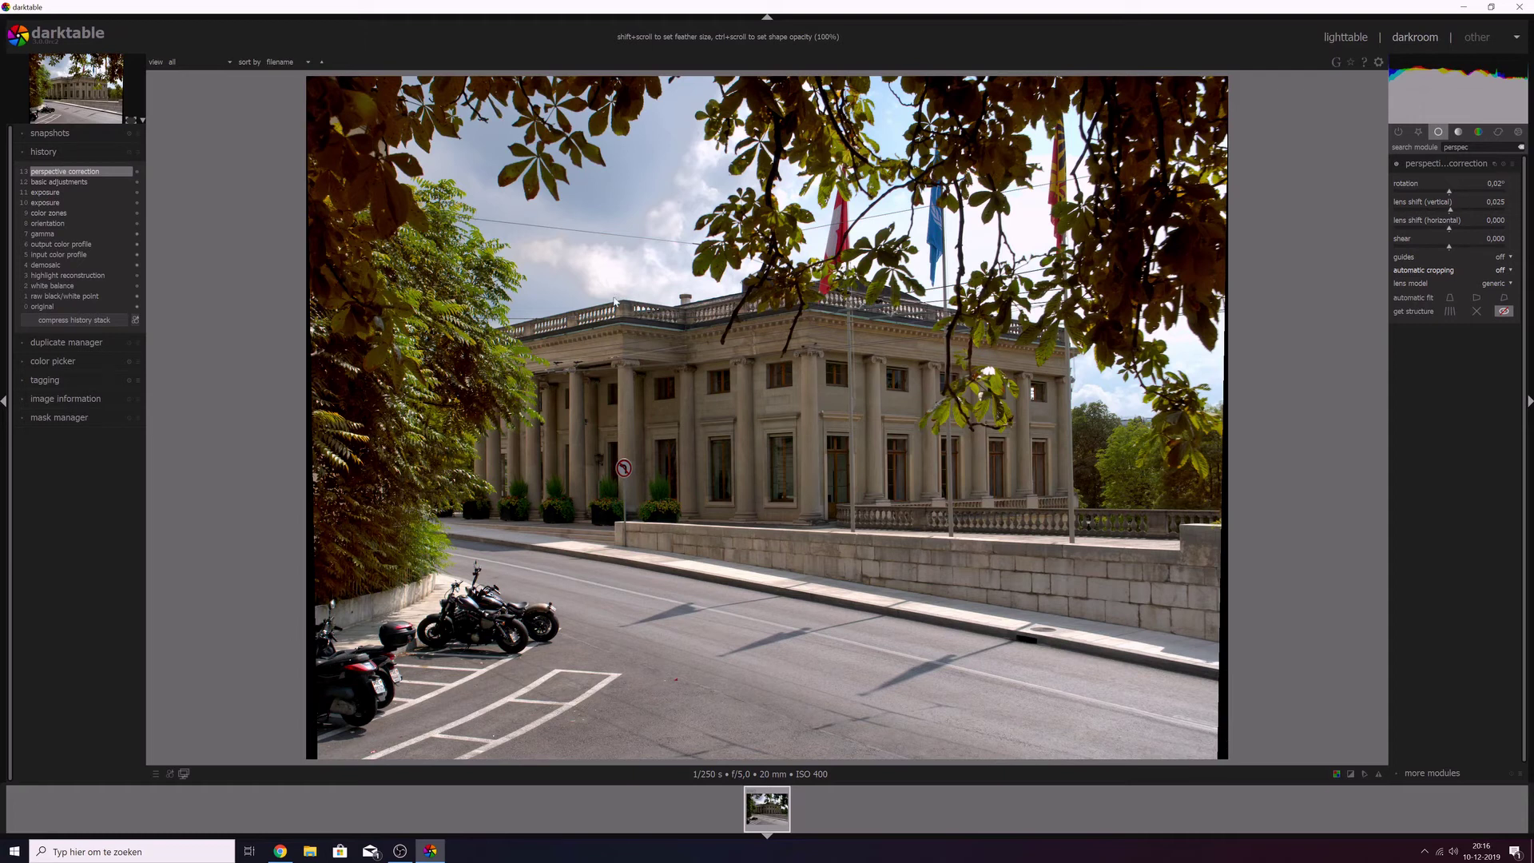
left_click(1499, 272)
left_click(1505, 284)
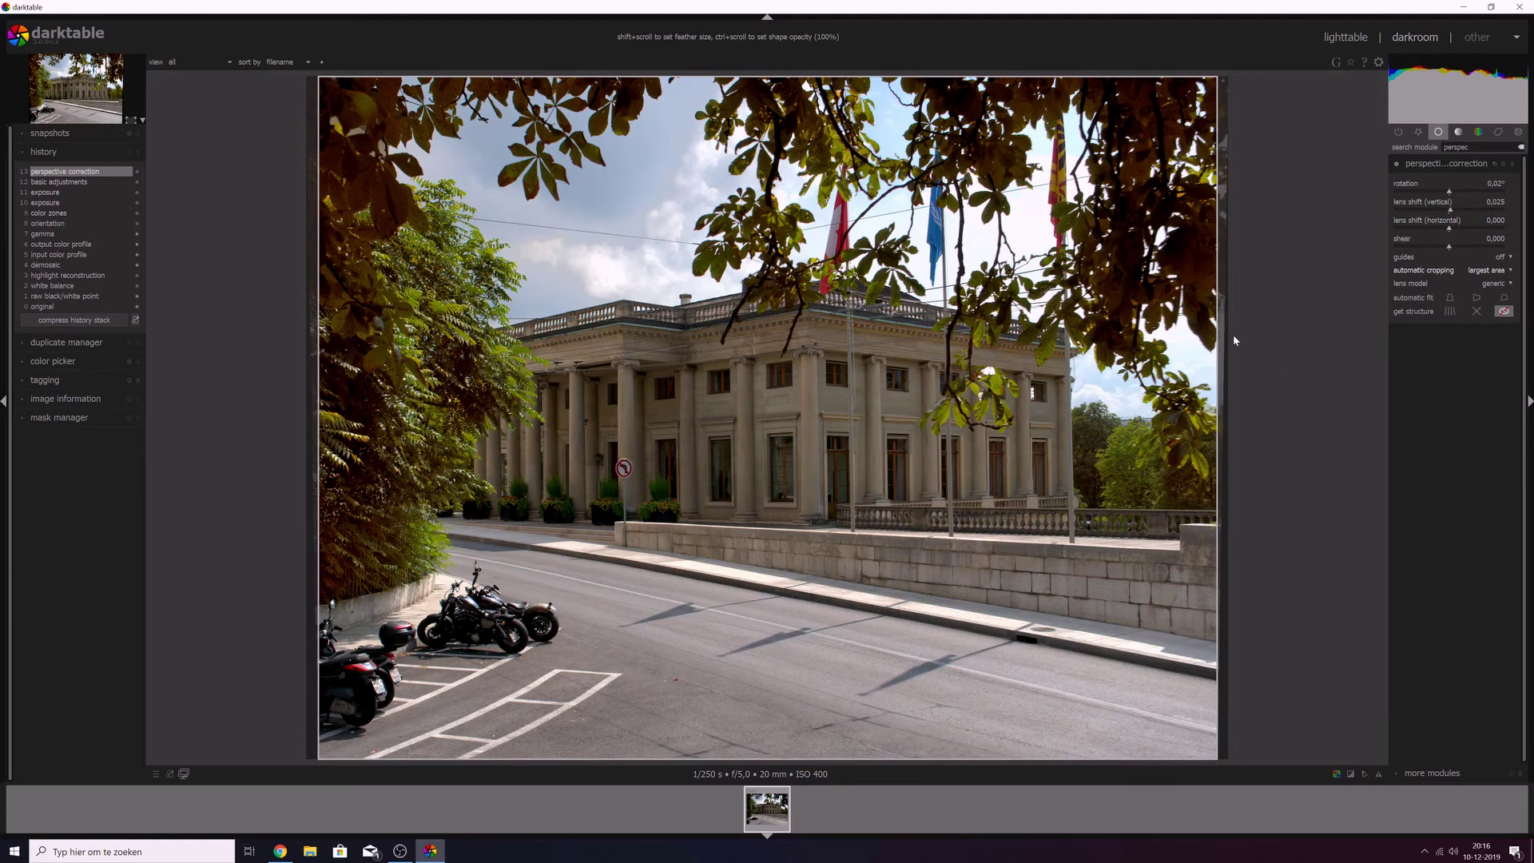
Step: Compare the photo before and after perspective correction using the history stack
left_click(1450, 164)
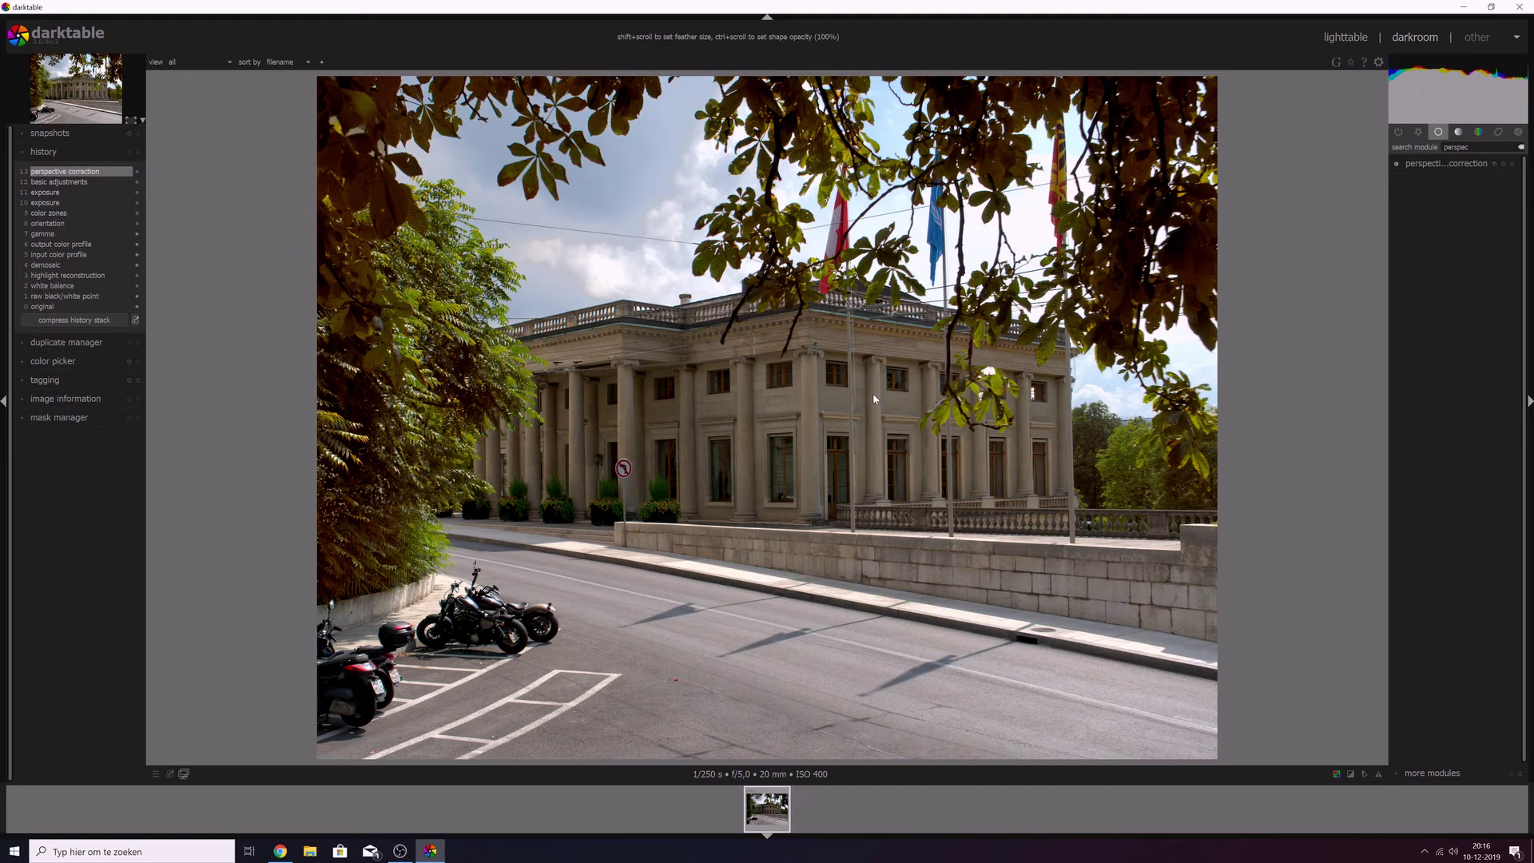
left_click(72, 223)
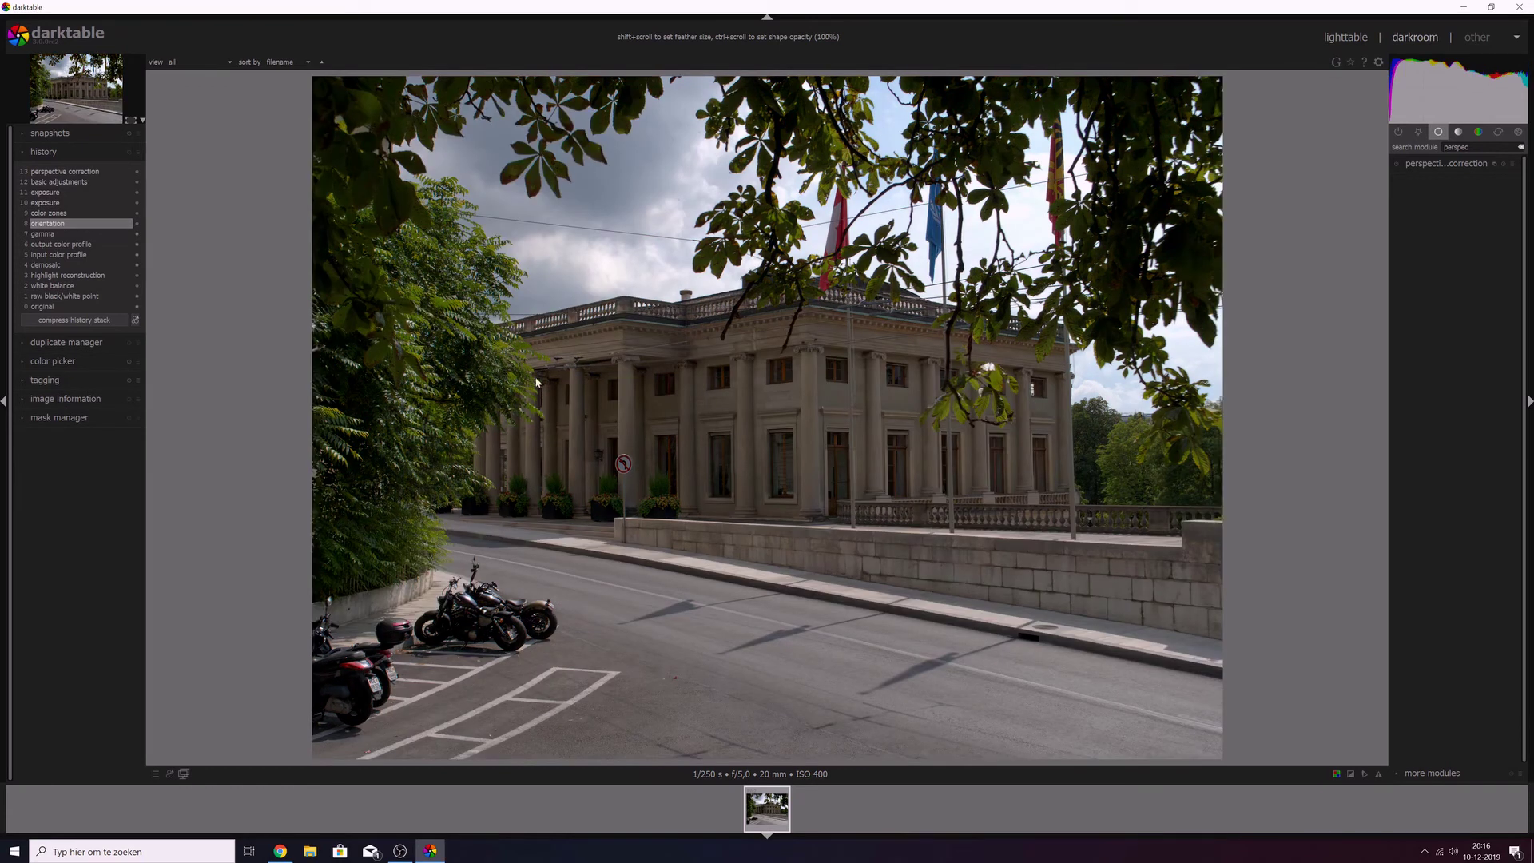
left_click(72, 171)
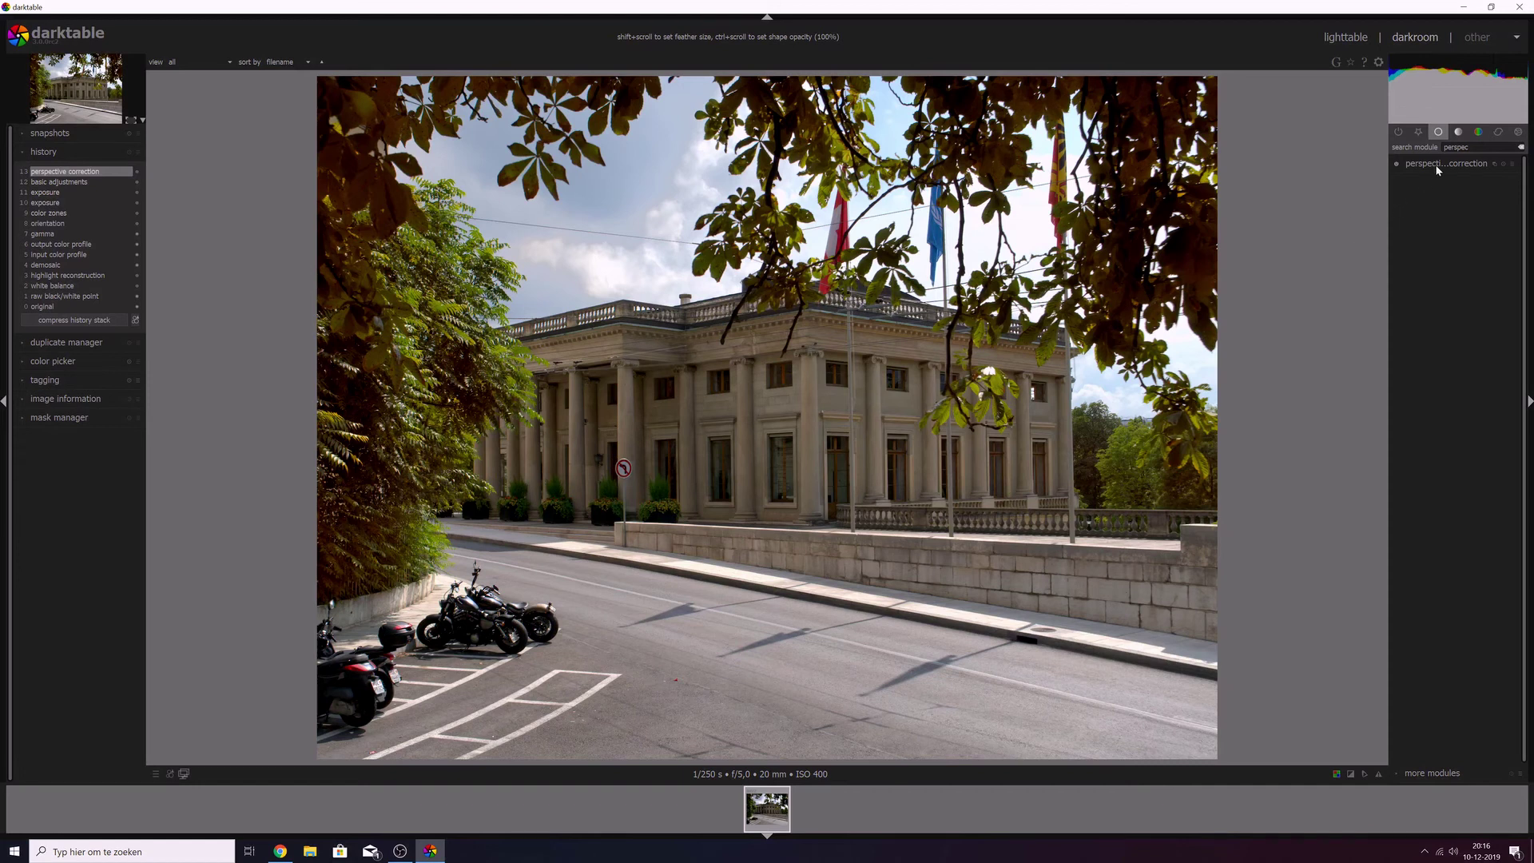
Step: Enable the tone curve with a lifted midtone point, lowered top end and slightly lowered shadow point
left_click(1421, 149)
type("tone c")
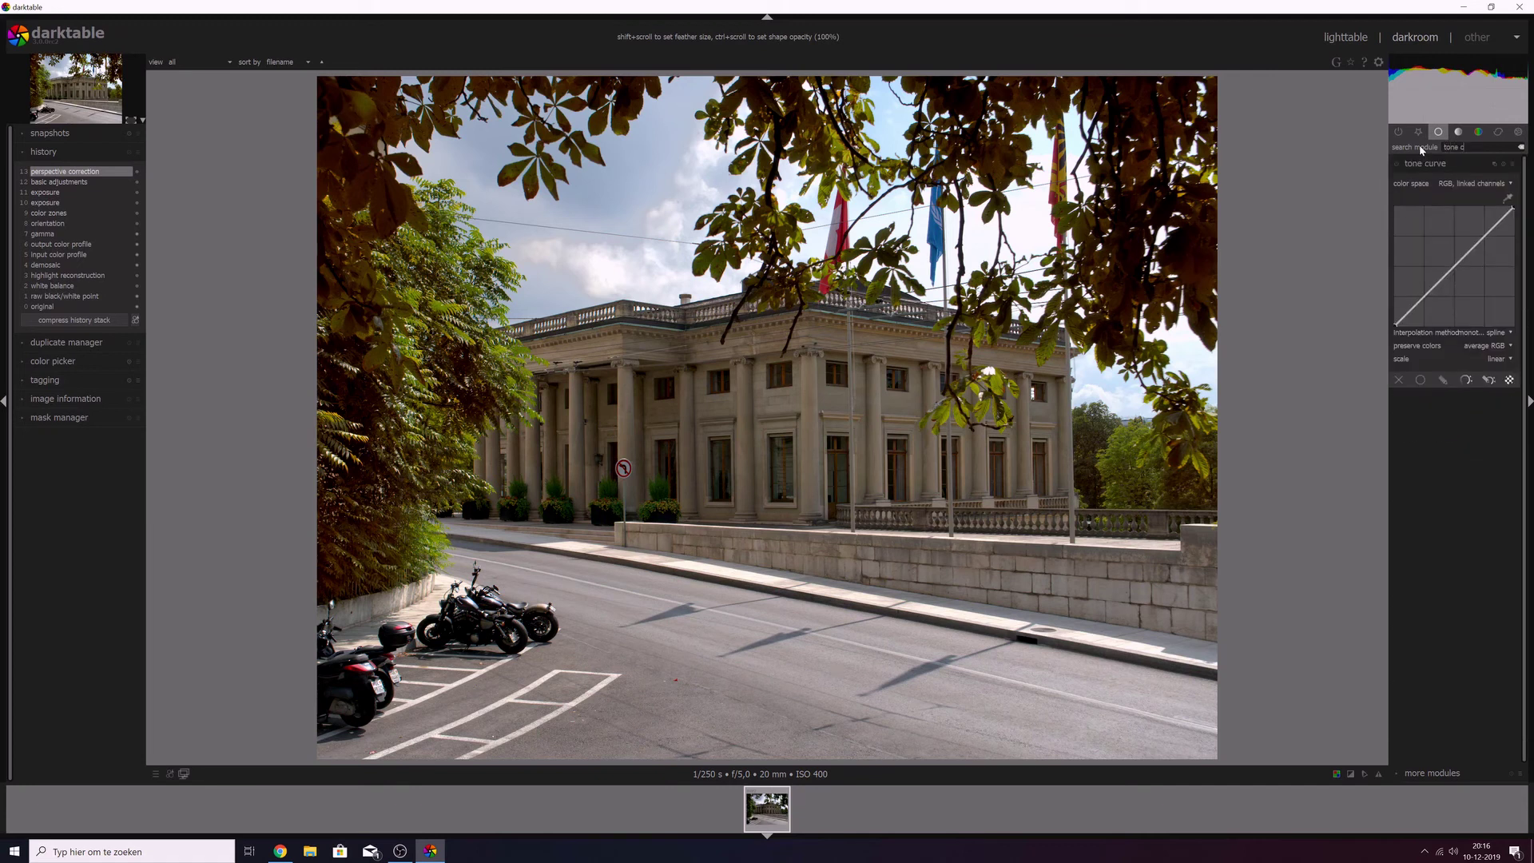
left_click(1332, 186)
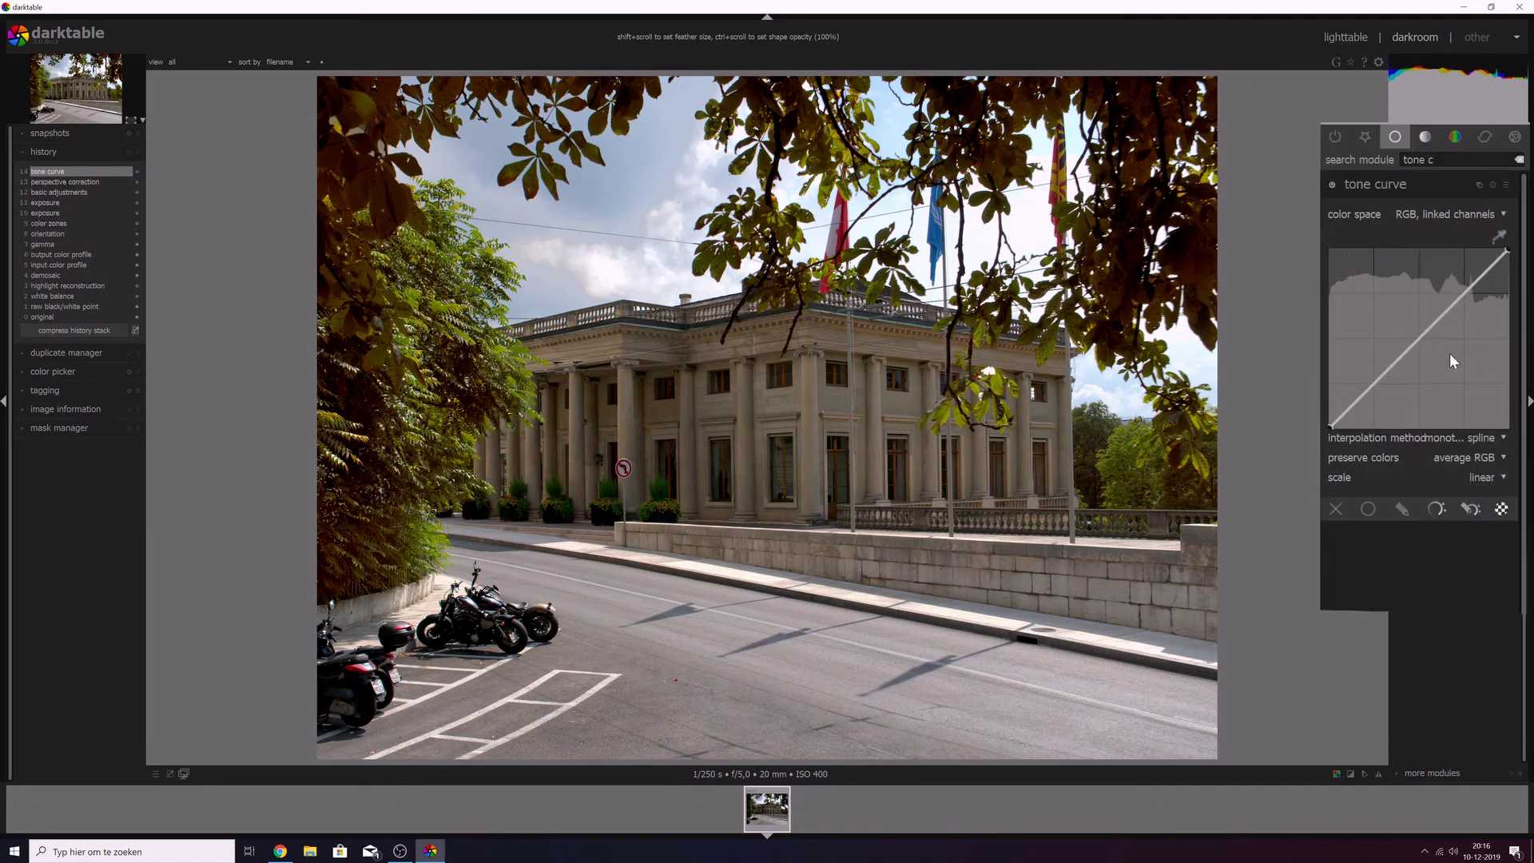
left_click_drag(1411, 339, 1407, 337)
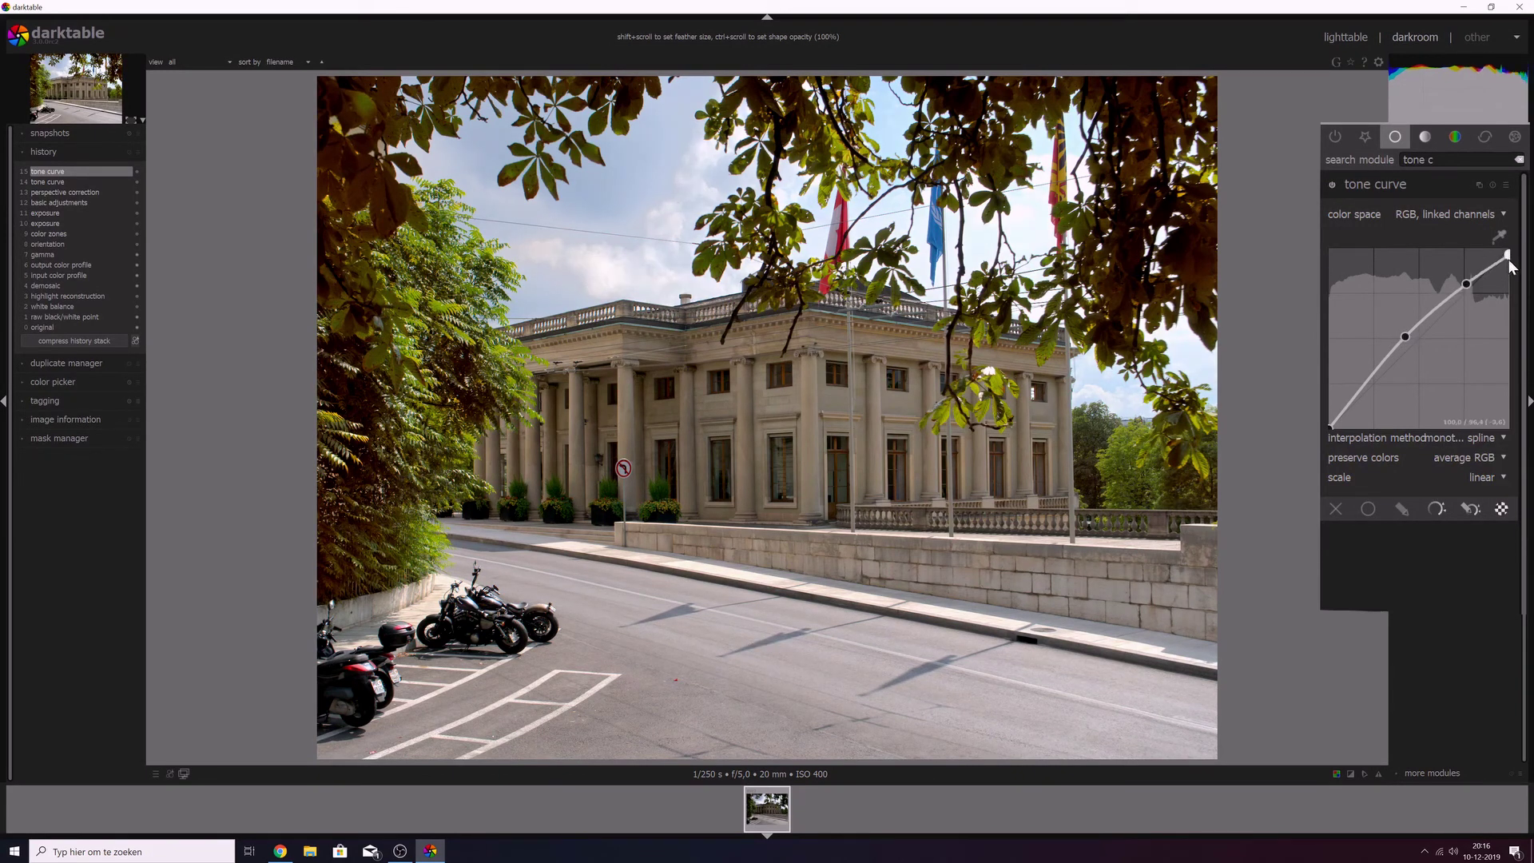
left_click_drag(1508, 256, 1509, 263)
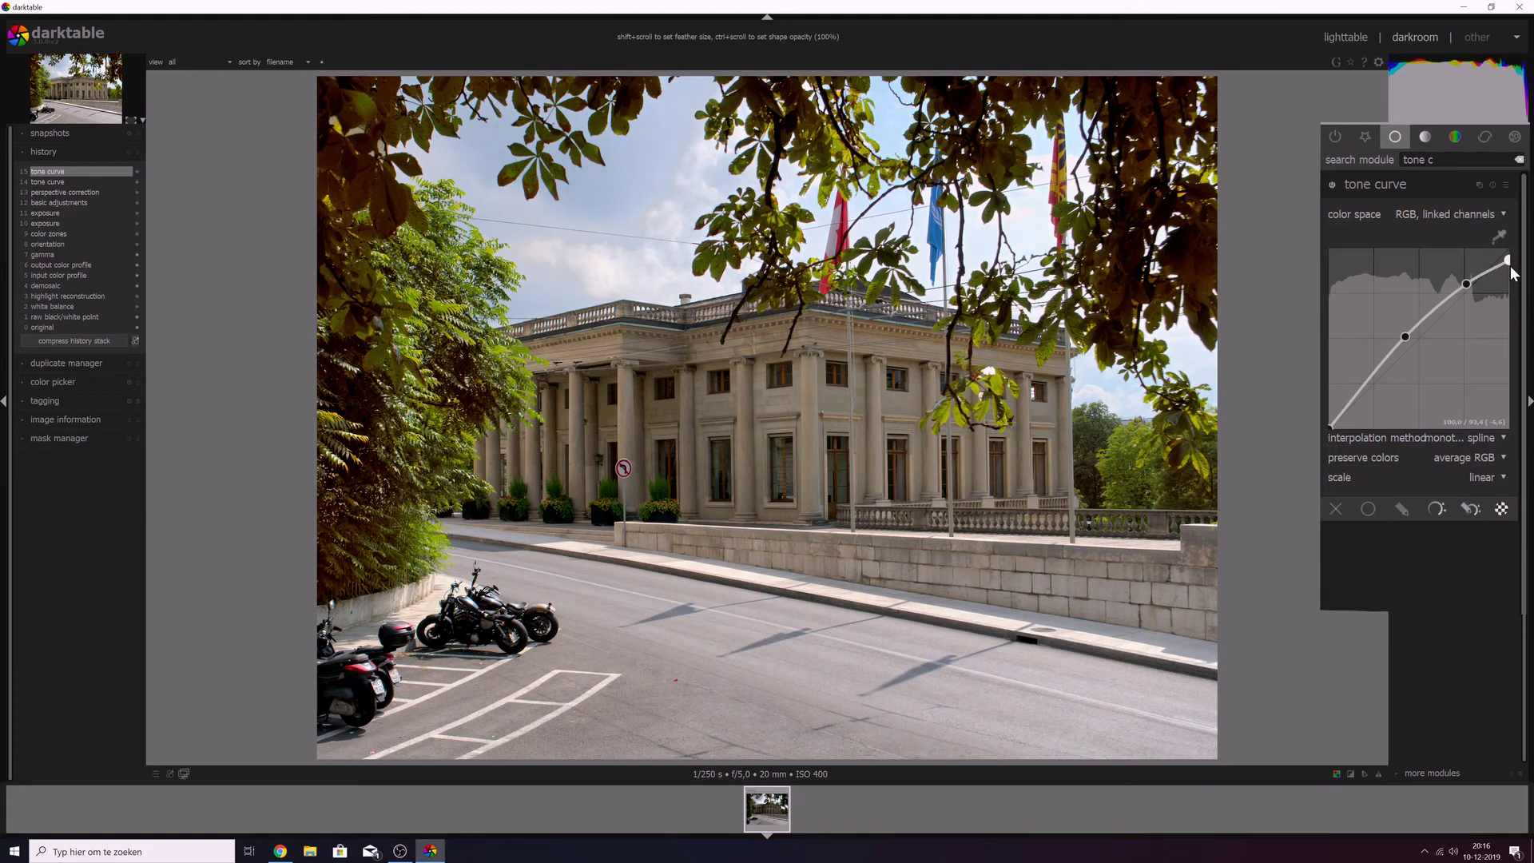
left_click_drag(1344, 411, 1348, 416)
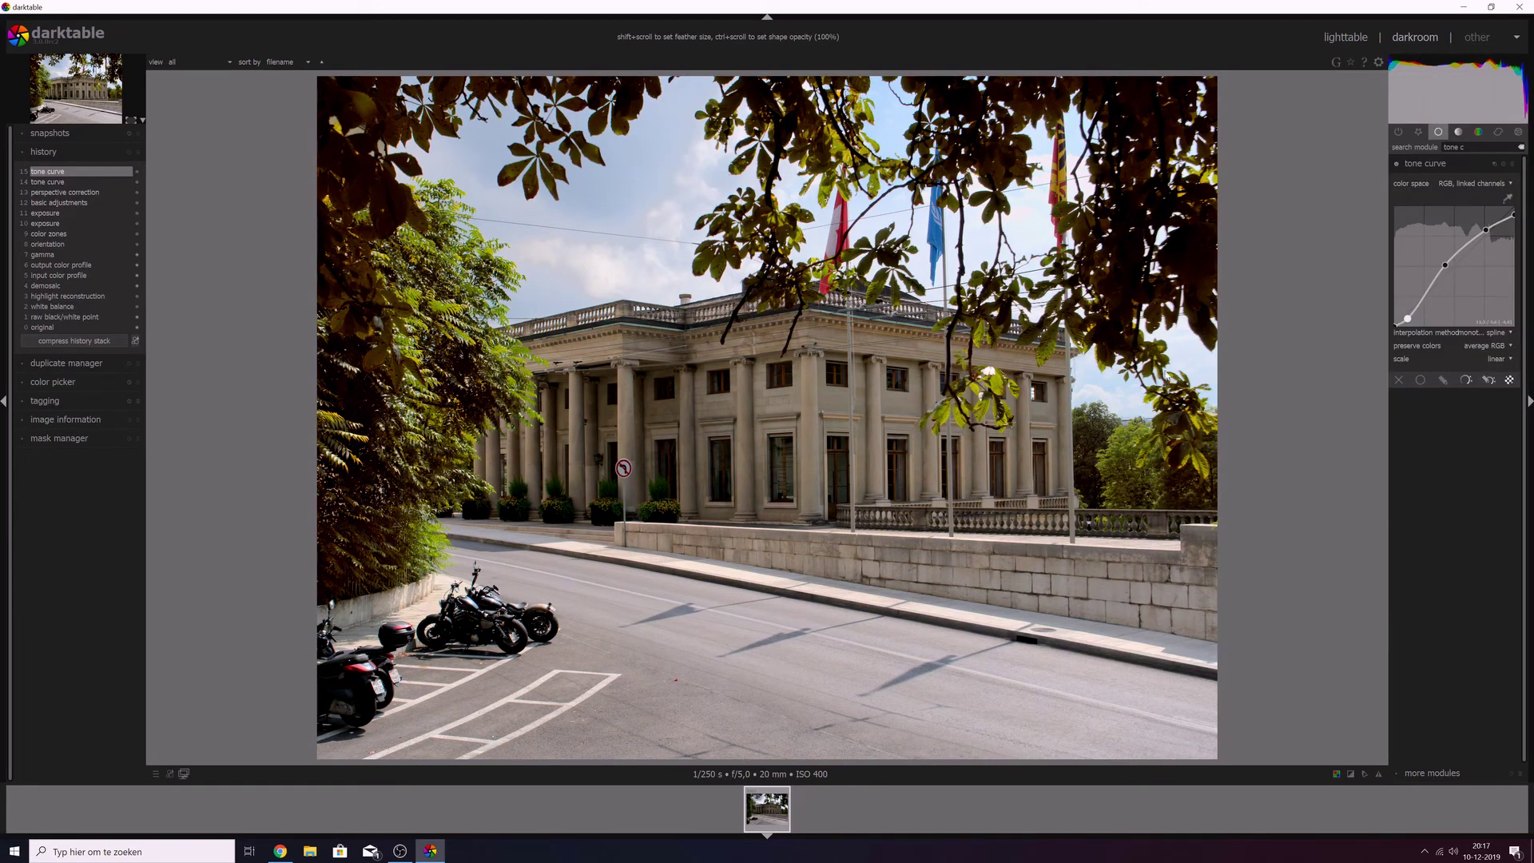
left_click(1449, 166)
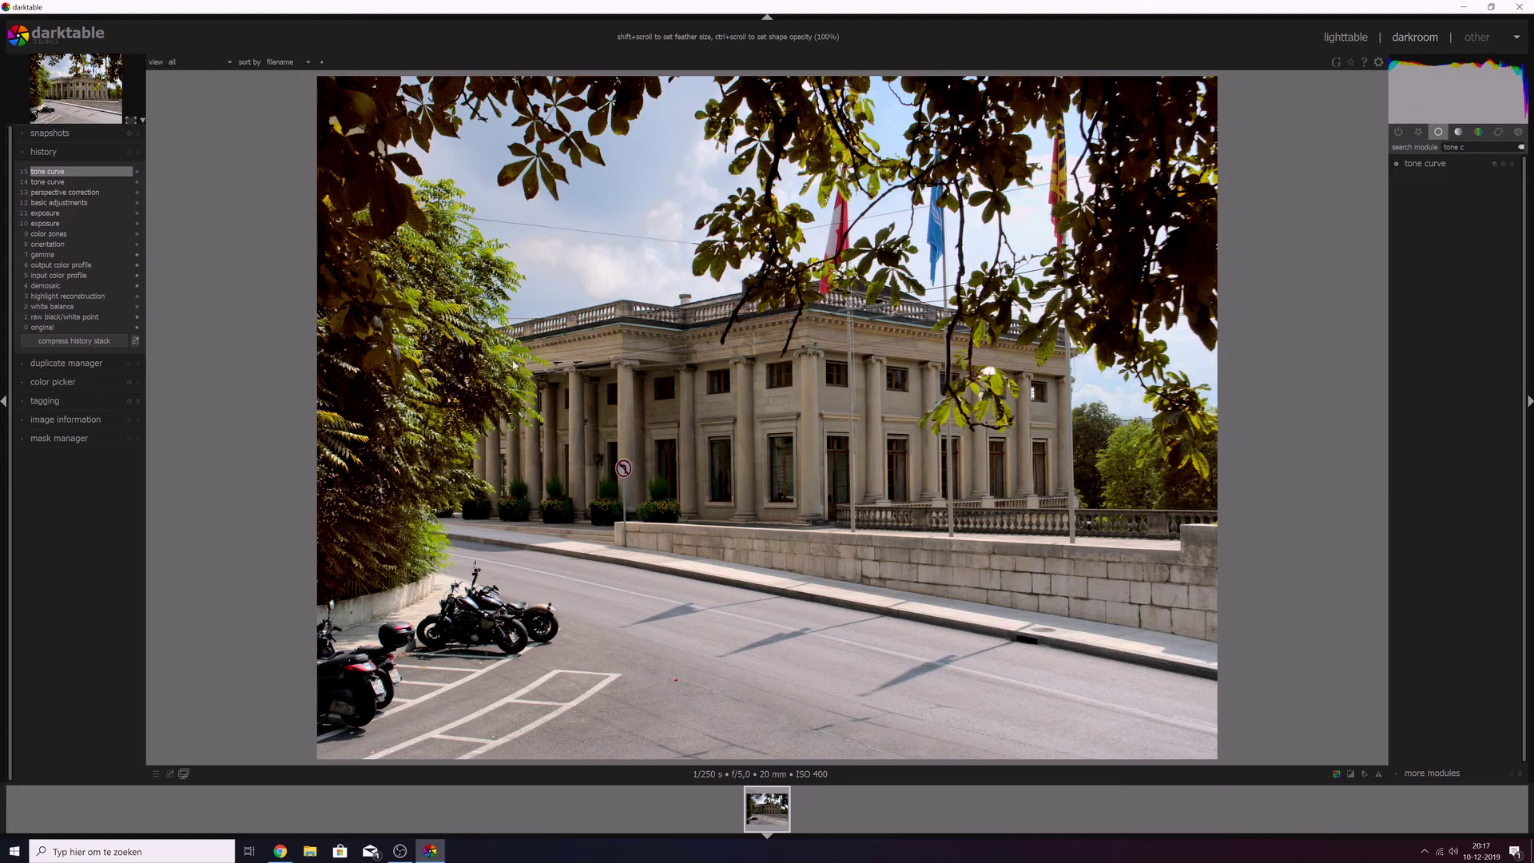
Step: Compare the edit before and after the color zones stage, then return to the latest edit
left_click(58, 235)
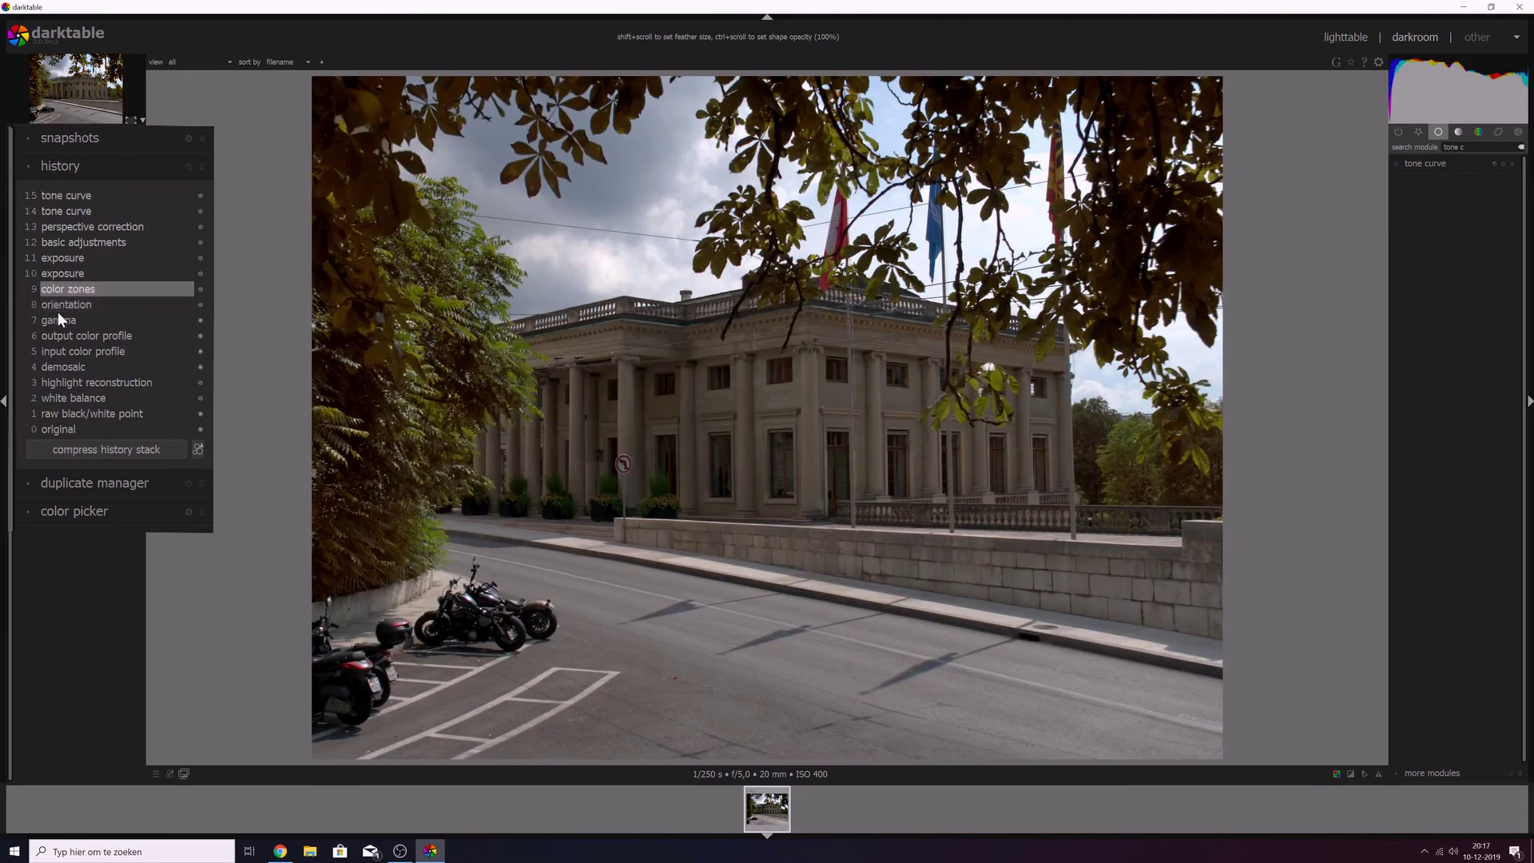
left_click(65, 307)
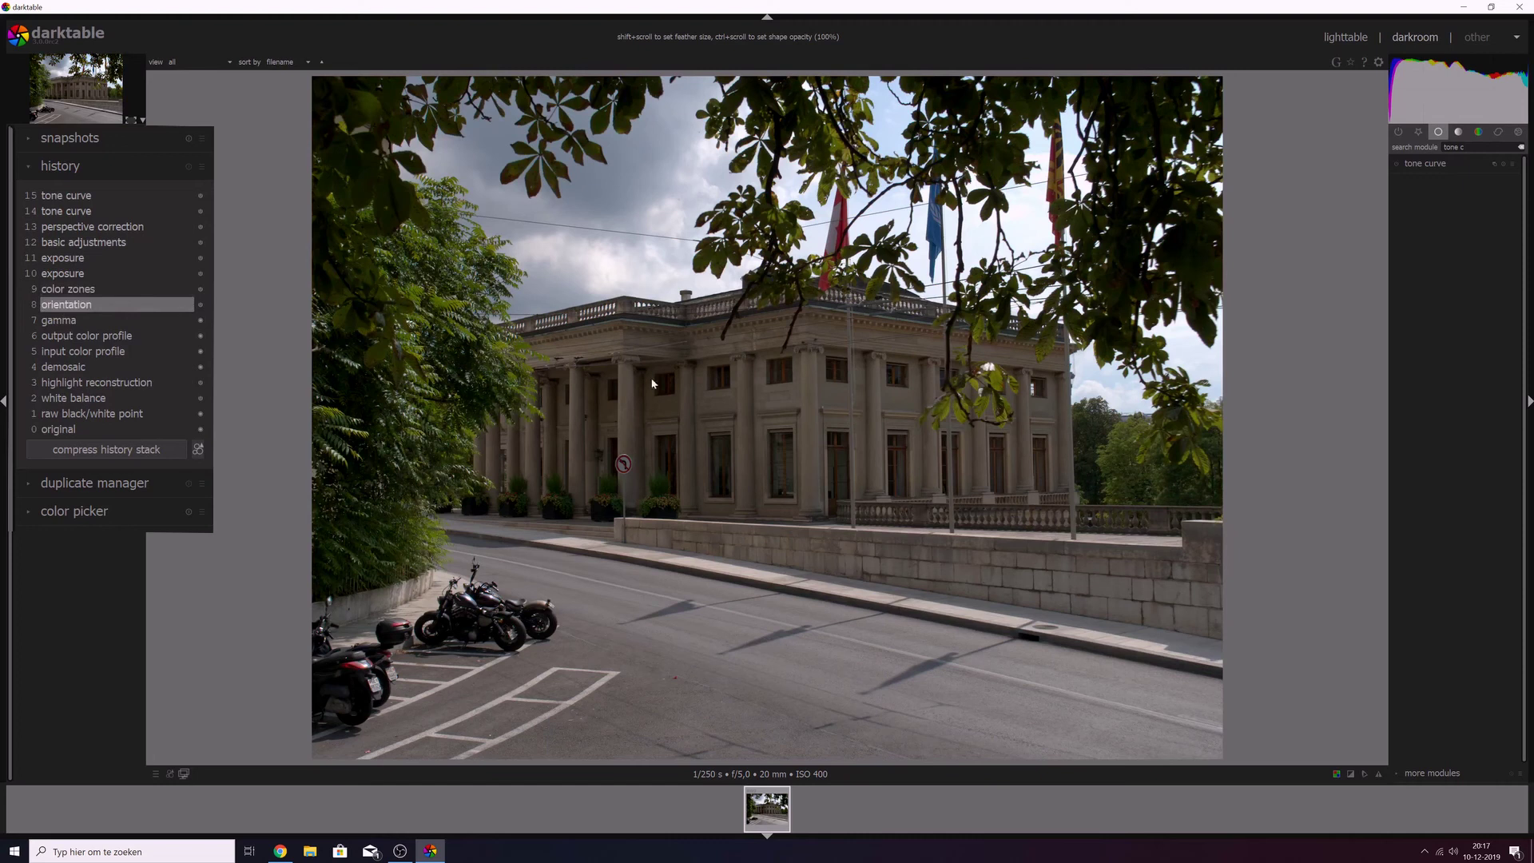
left_click(79, 194)
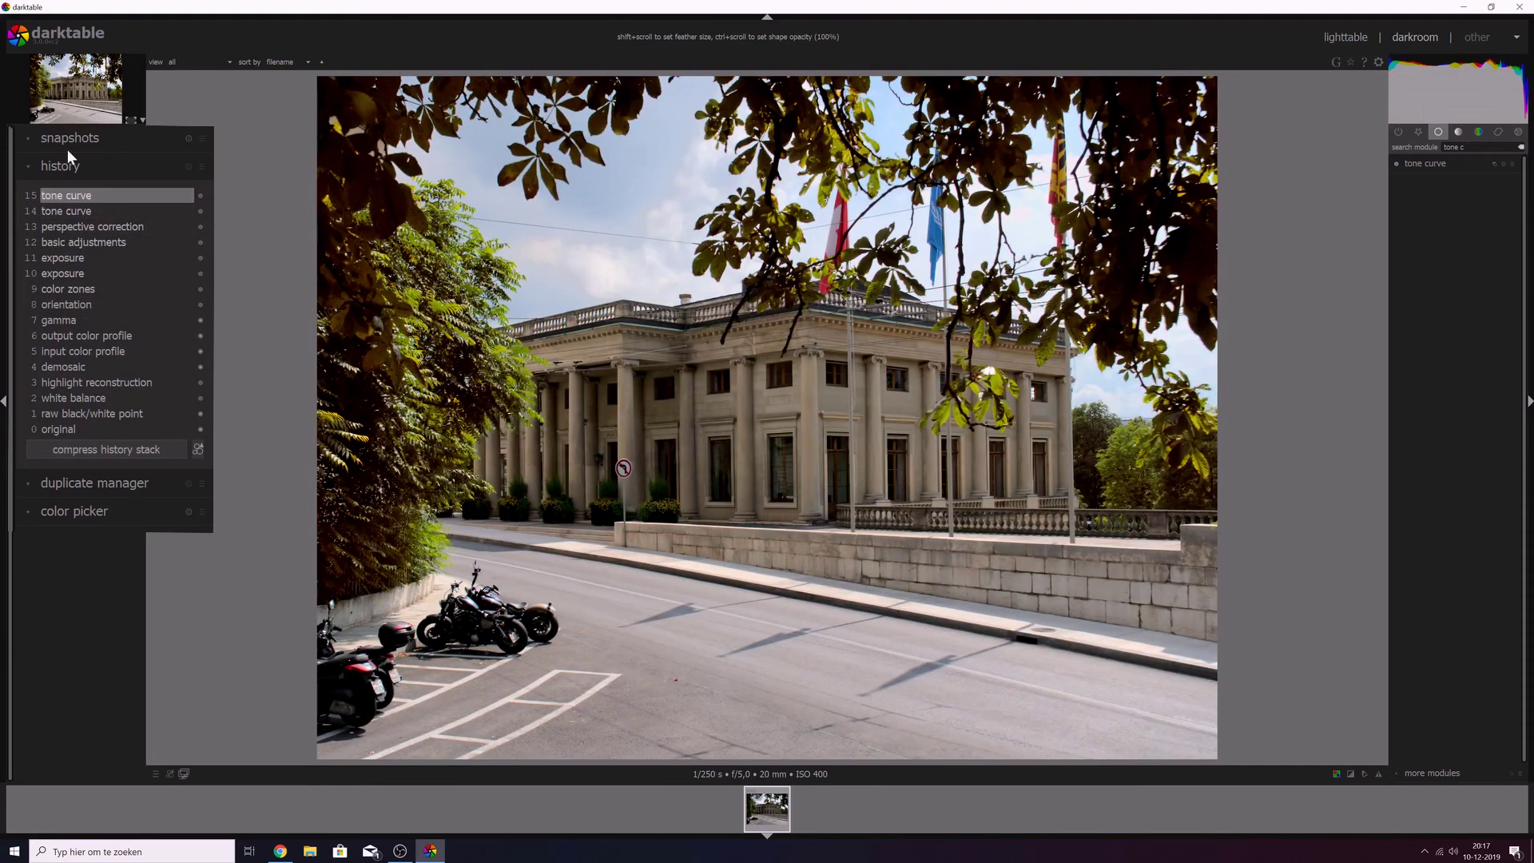
Step: Take a snapshot of the finished edit and split-compare it against the orientation stage
left_click(77, 138)
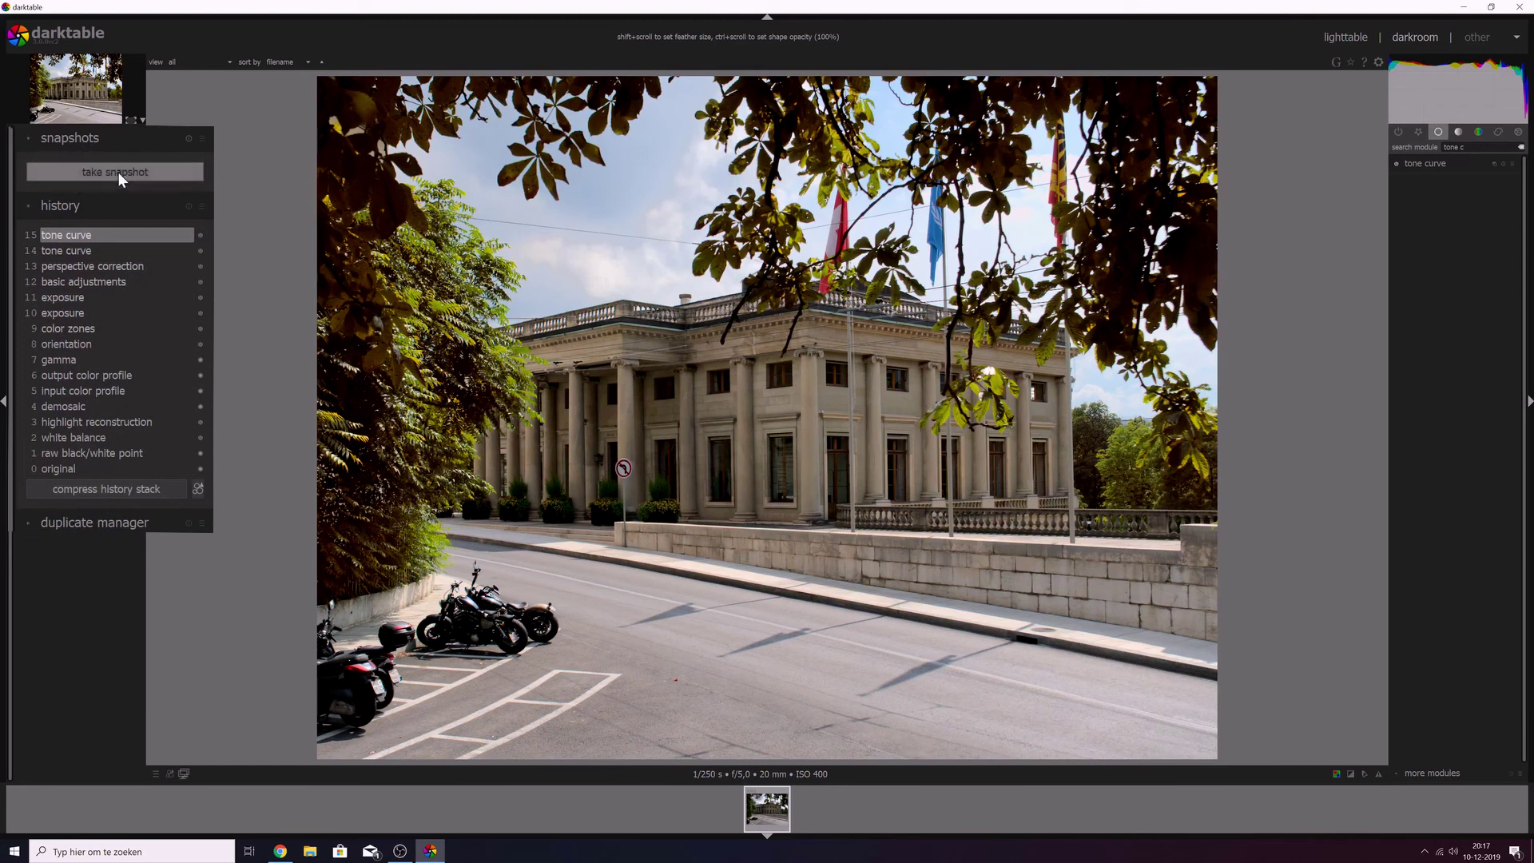
left_click(117, 171)
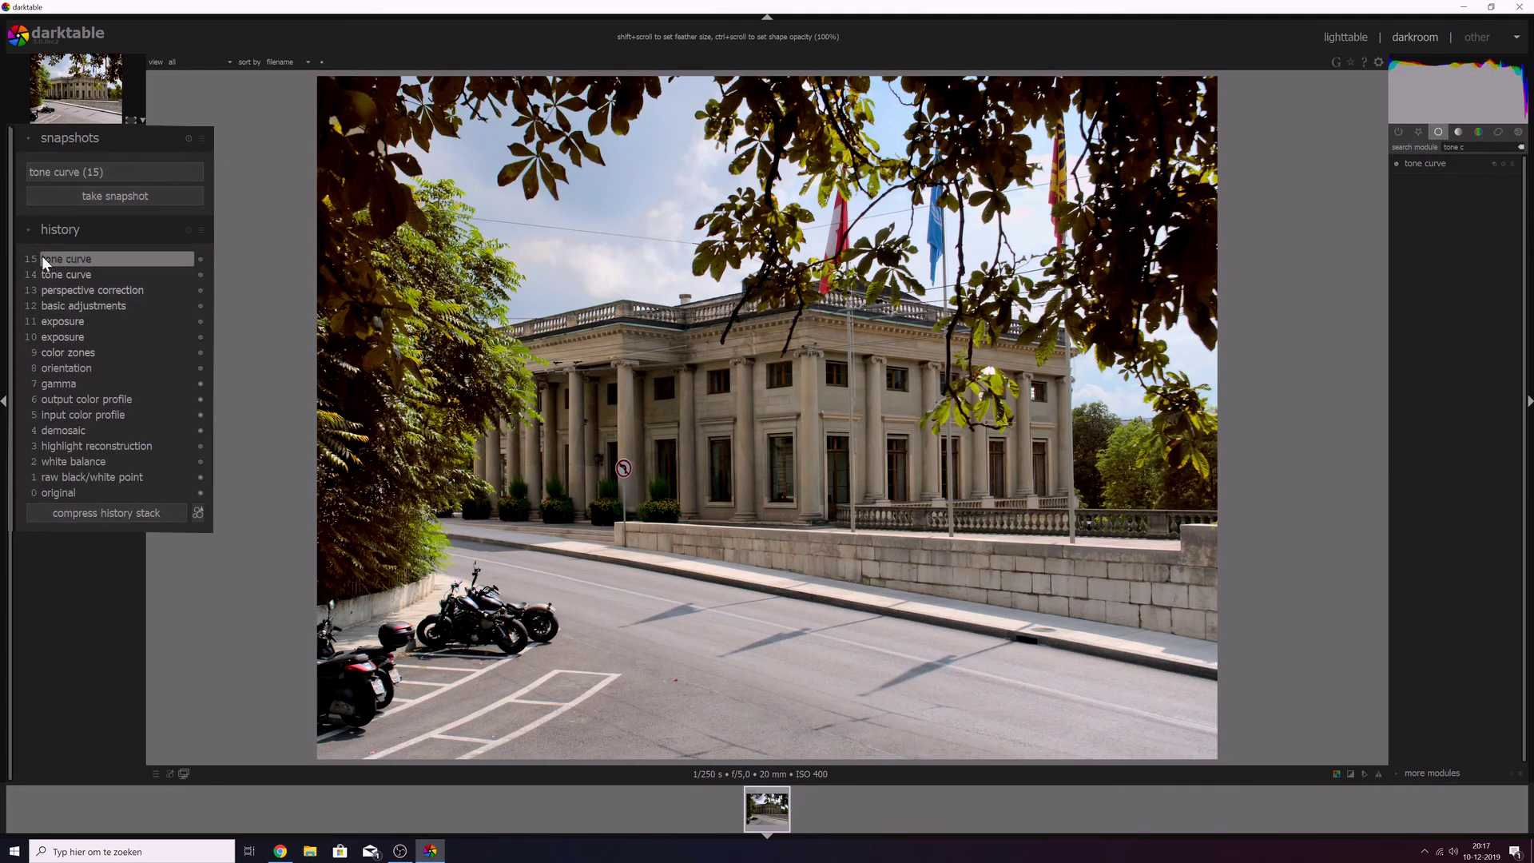
left_click(69, 367)
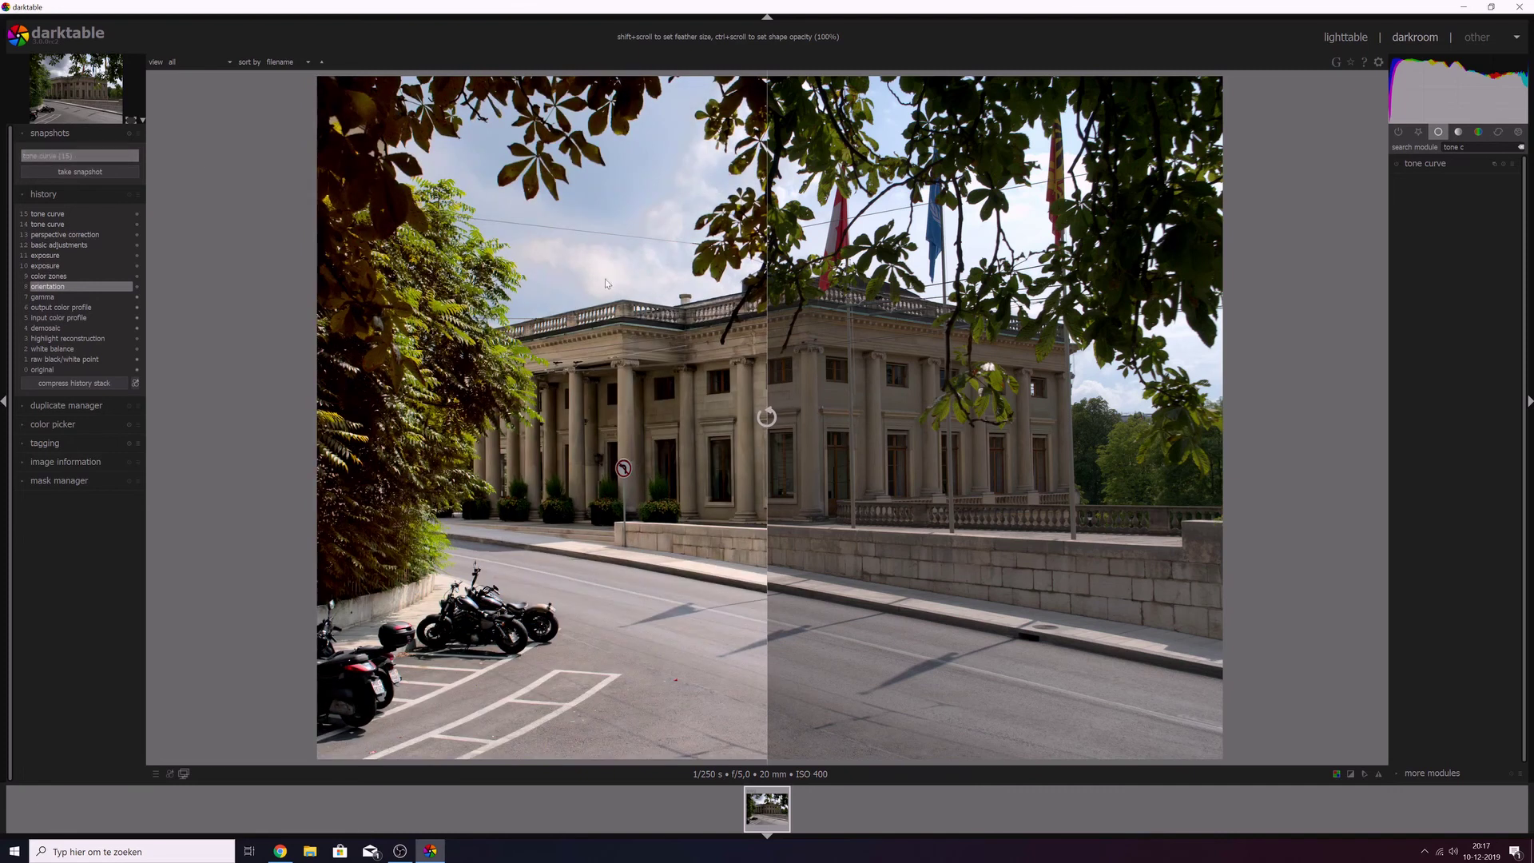
left_click_drag(782, 323, 1229, 325)
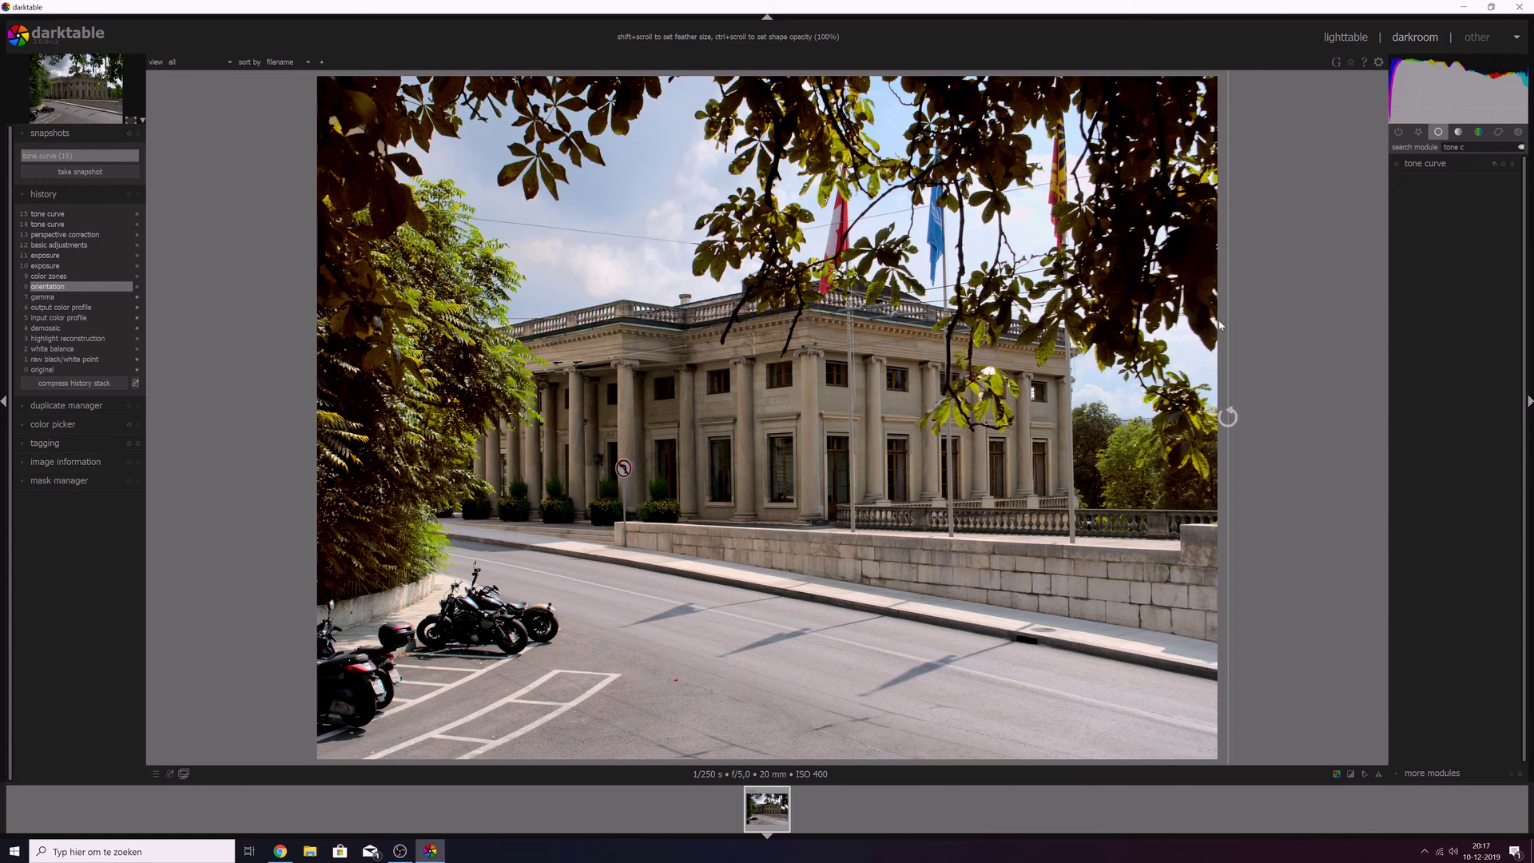